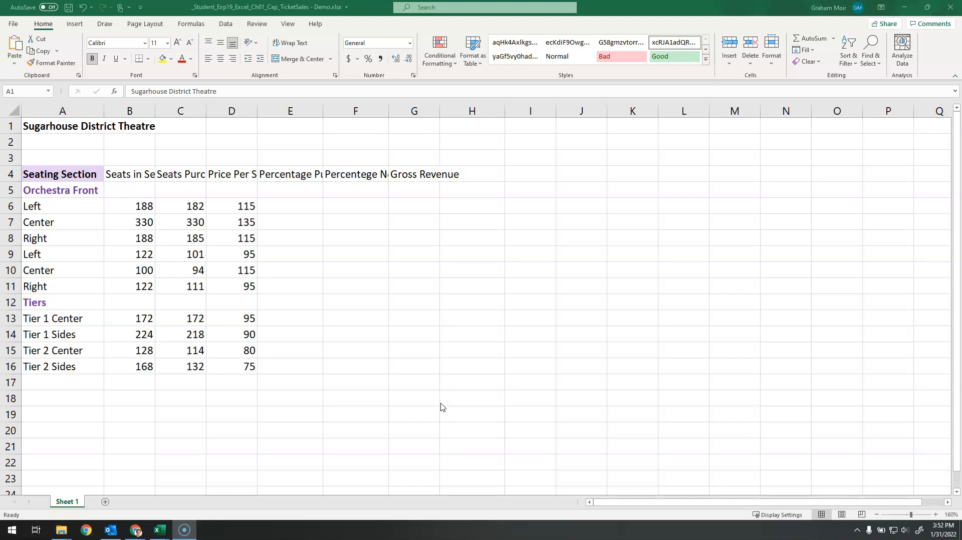
Step: Merge and center the title Sugarhouse District Theatre across cells A1:G1
{"action": "left_click", "coordinate": [46, 127]}
{"action": "left_click_drag", "start_coordinate": [33, 128], "coordinate": [405, 124]}
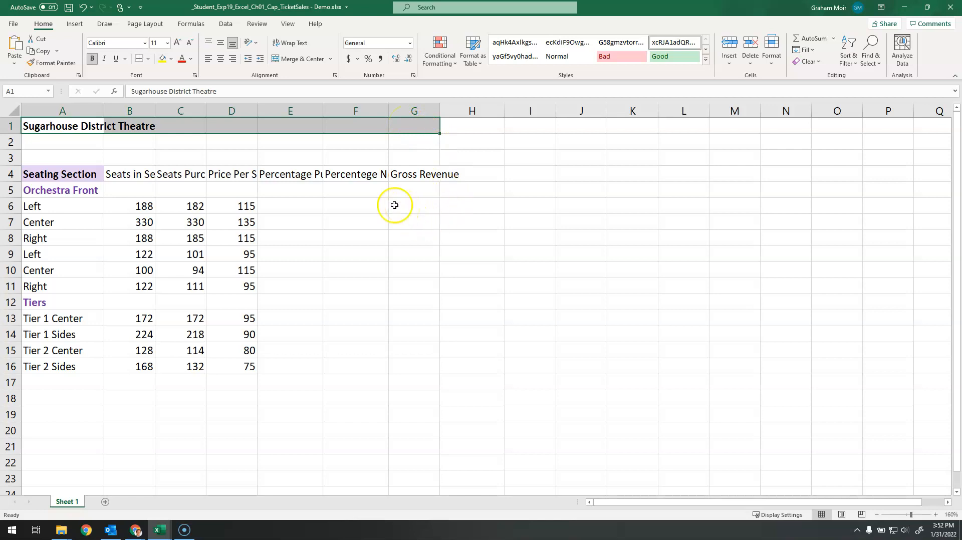
{"action": "left_click", "coordinate": [303, 60]}
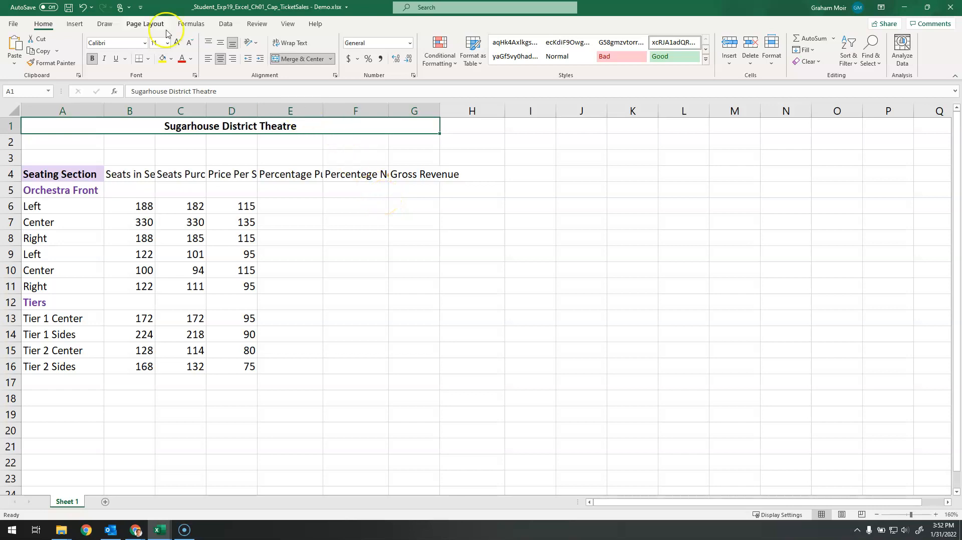
Step: Set the merged title's font size to 20 and its font color to the standard Purple
{"action": "left_click", "coordinate": [156, 45]}
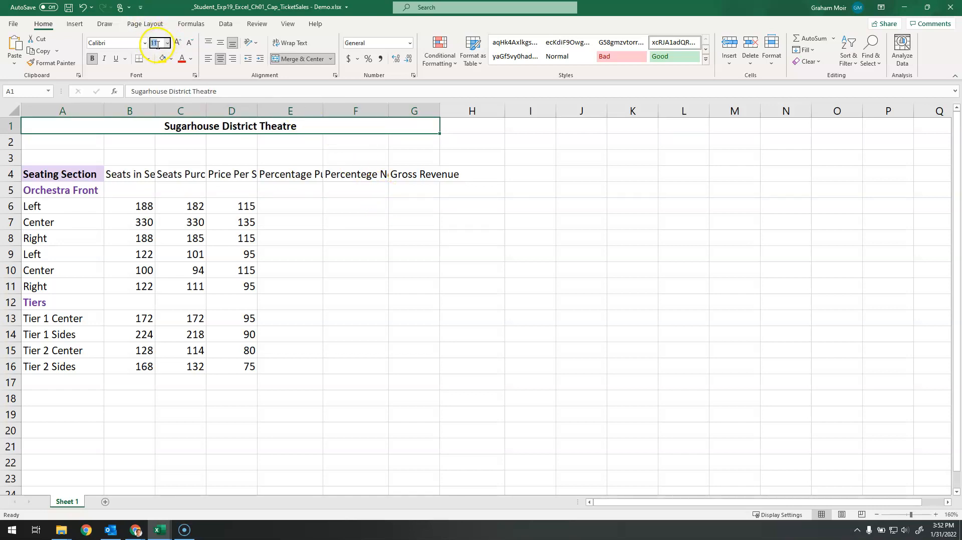
{"action": "type", "text": "20"}
{"action": "key", "text": "Return"}
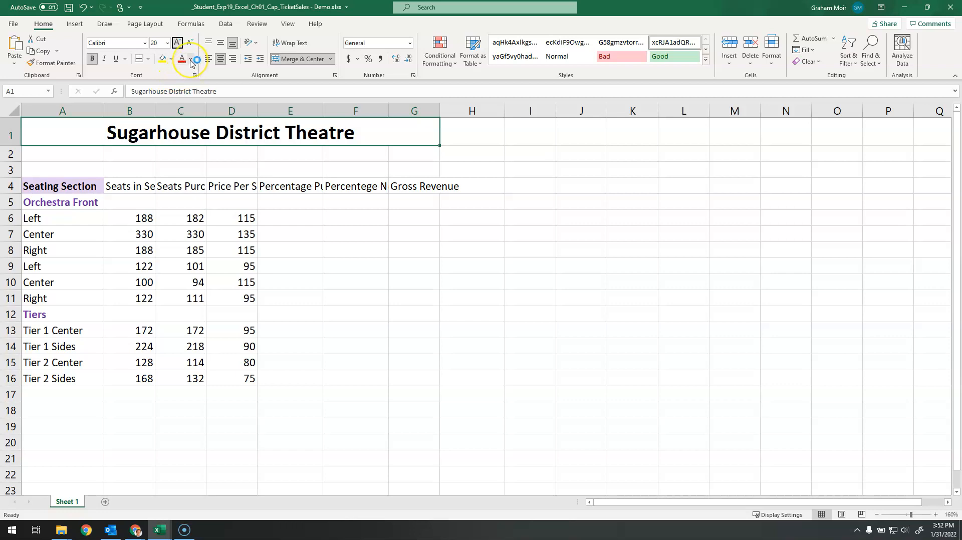
{"action": "left_click", "coordinate": [190, 60]}
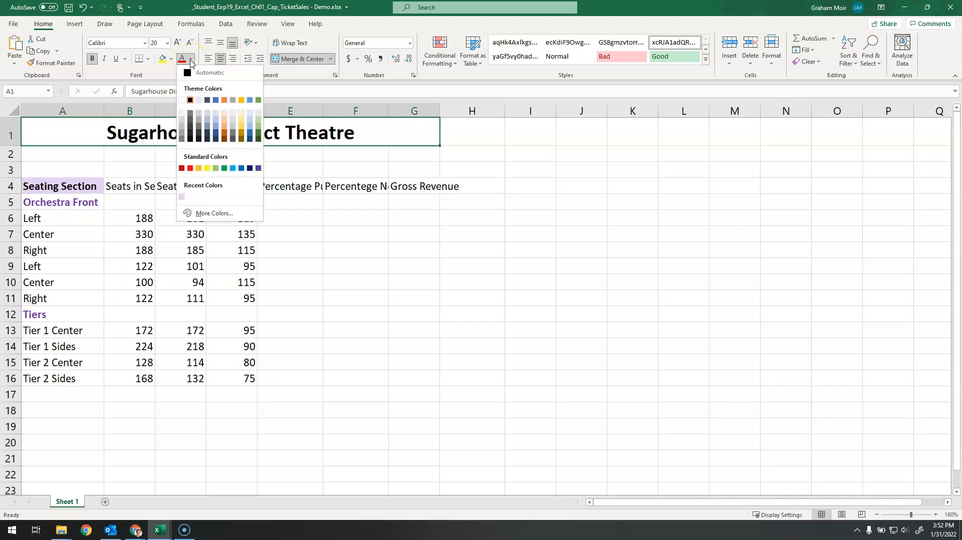
{"action": "left_click", "coordinate": [258, 169]}
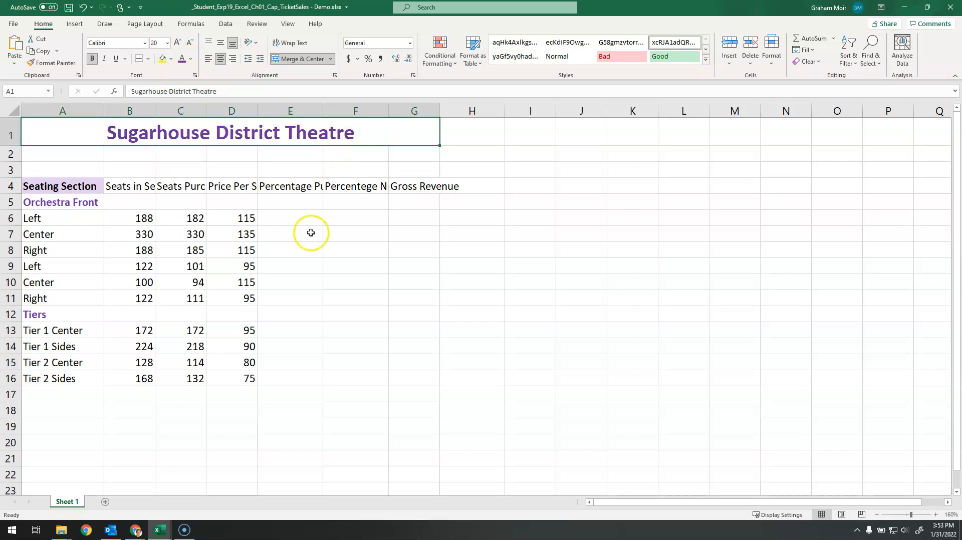
Step: Close the open Outlook window
{"action": "right_click", "coordinate": [110, 532]}
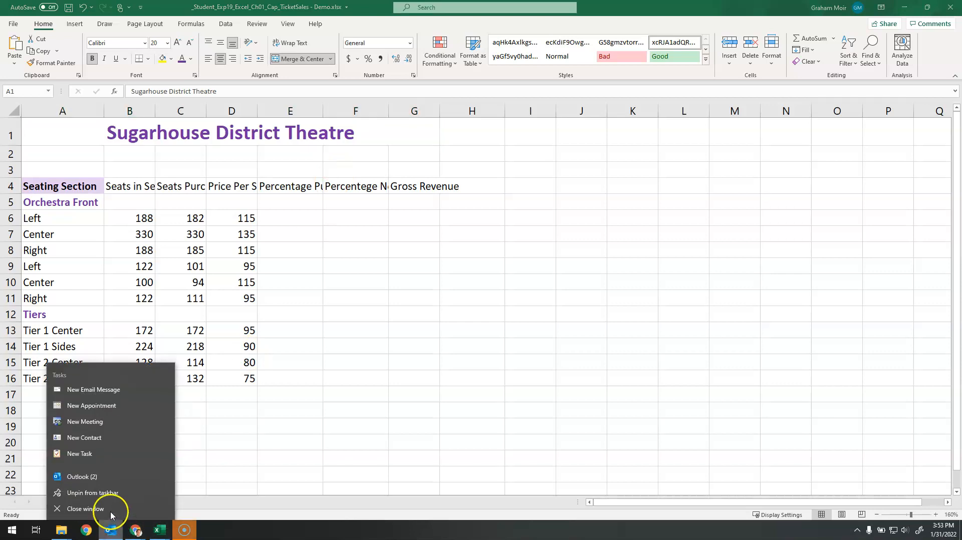
{"action": "left_click", "coordinate": [112, 513]}
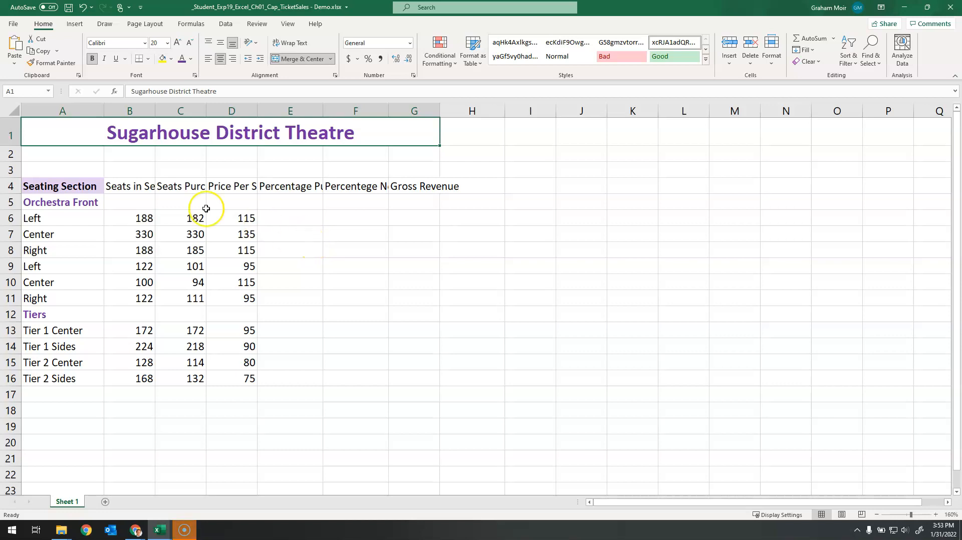
Step: Enter the date 4/16/2021 in cell A2 and give it the Long Date number format
{"action": "left_click", "coordinate": [71, 156]}
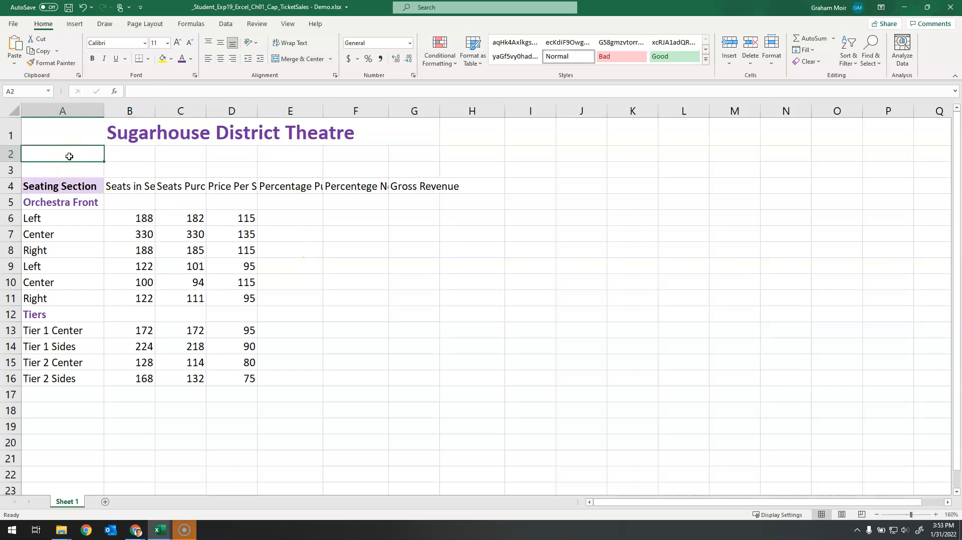
{"action": "type", "text": "4/16/2021"}
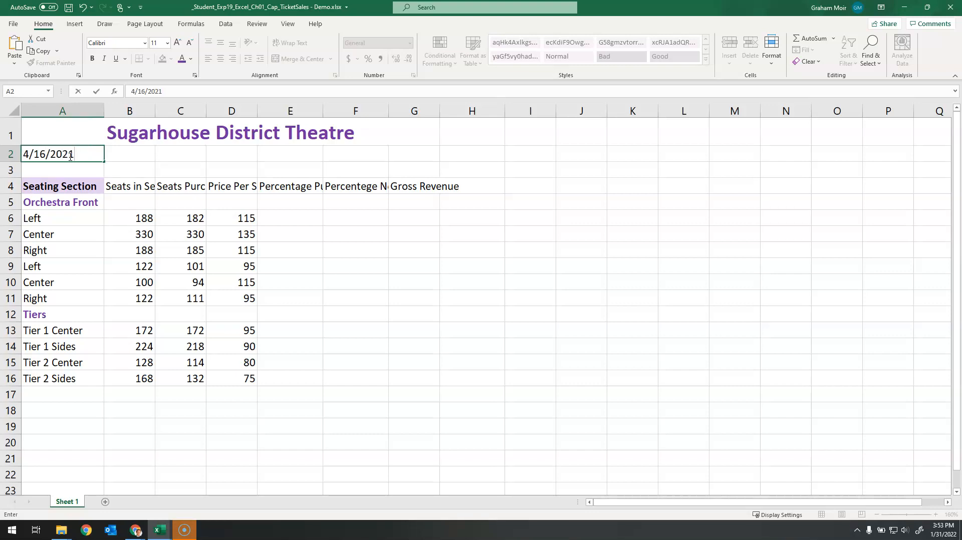
{"action": "key", "text": "Return"}
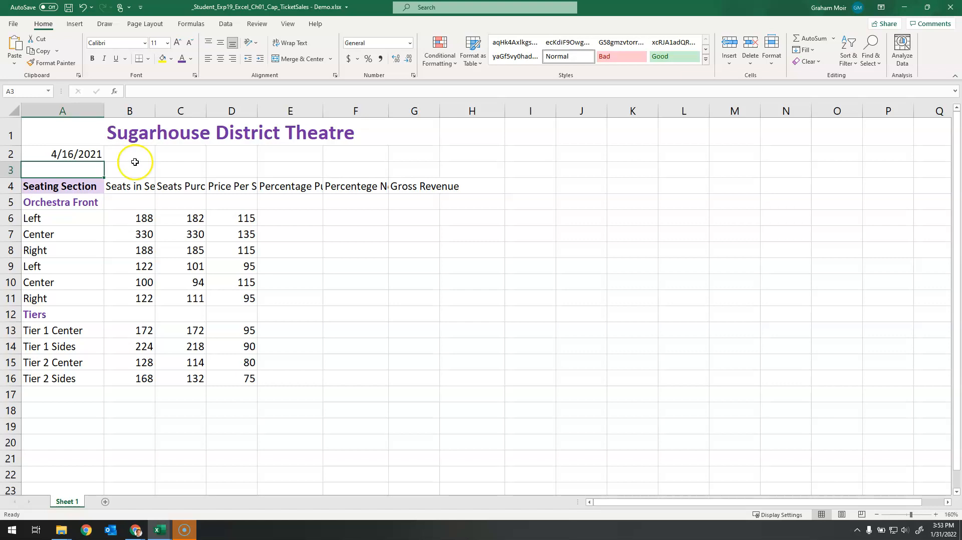
{"action": "left_click", "coordinate": [85, 154]}
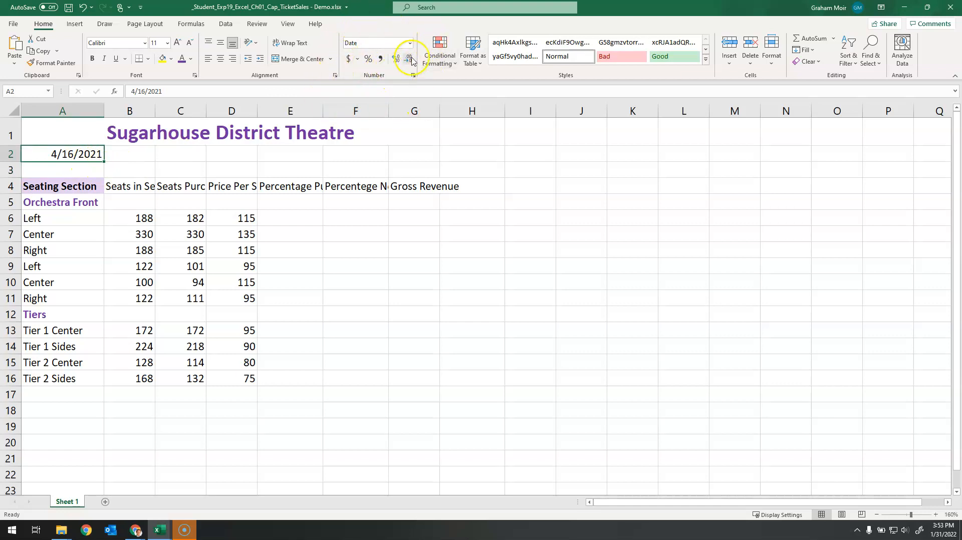
{"action": "left_click", "coordinate": [410, 44]}
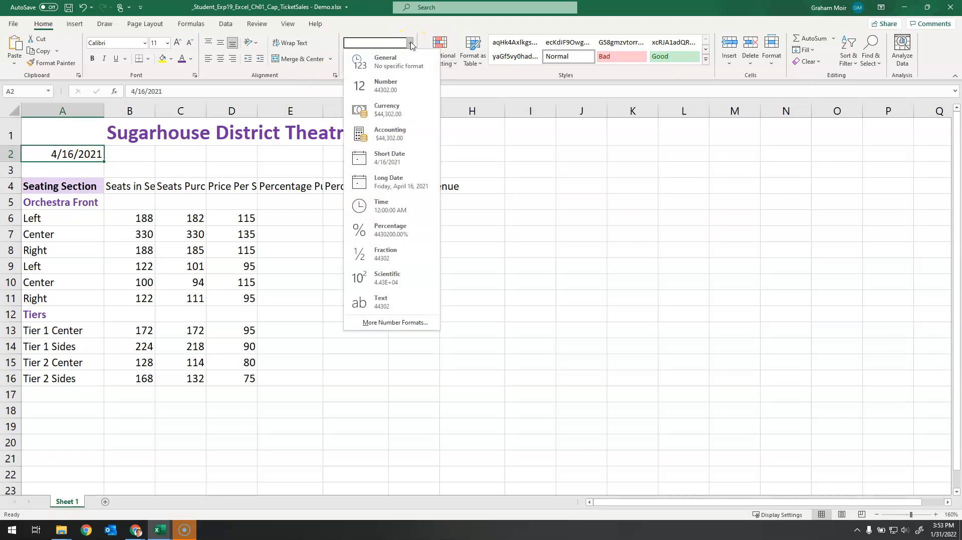
{"action": "left_click", "coordinate": [416, 189]}
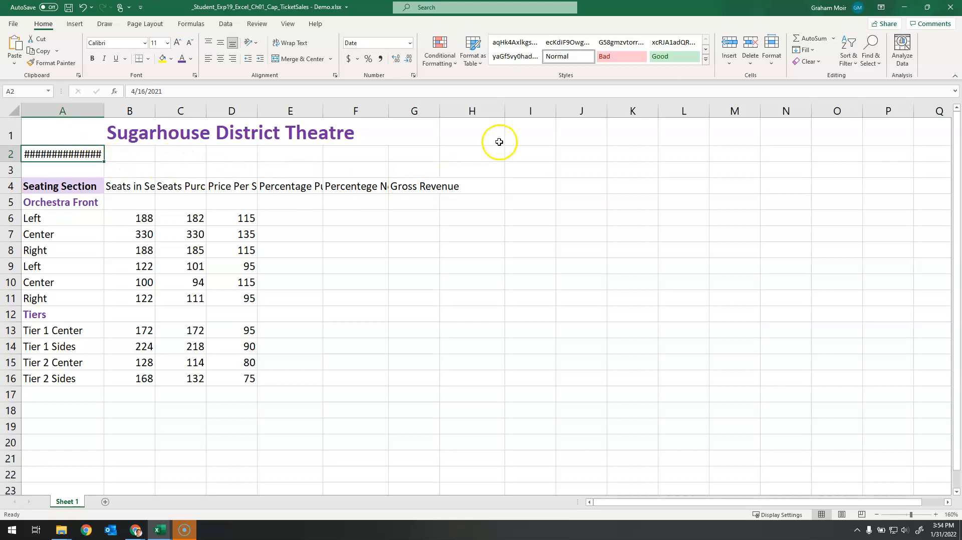
Step: Apply the Note cell style to the date in cell A2
{"action": "left_click", "coordinate": [773, 56]}
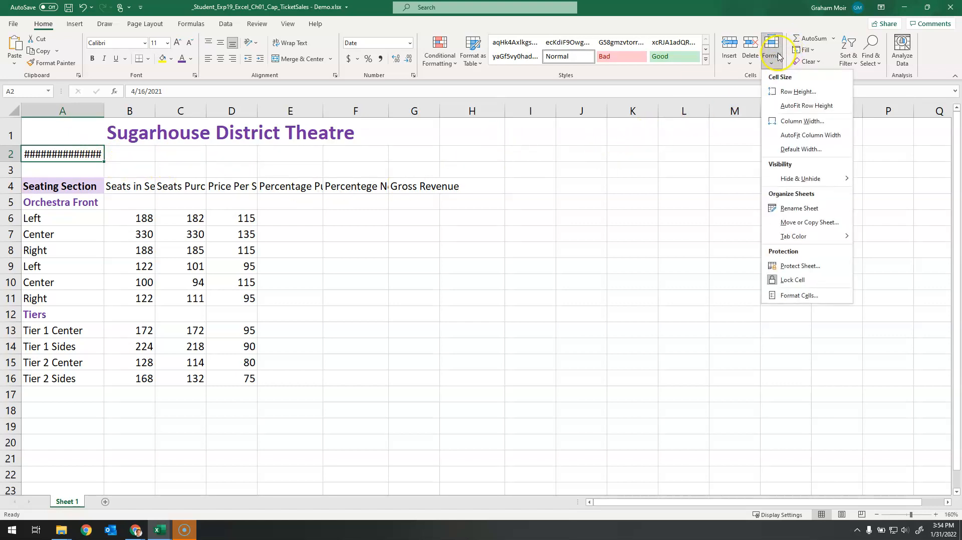
{"action": "left_click", "coordinate": [771, 24]}
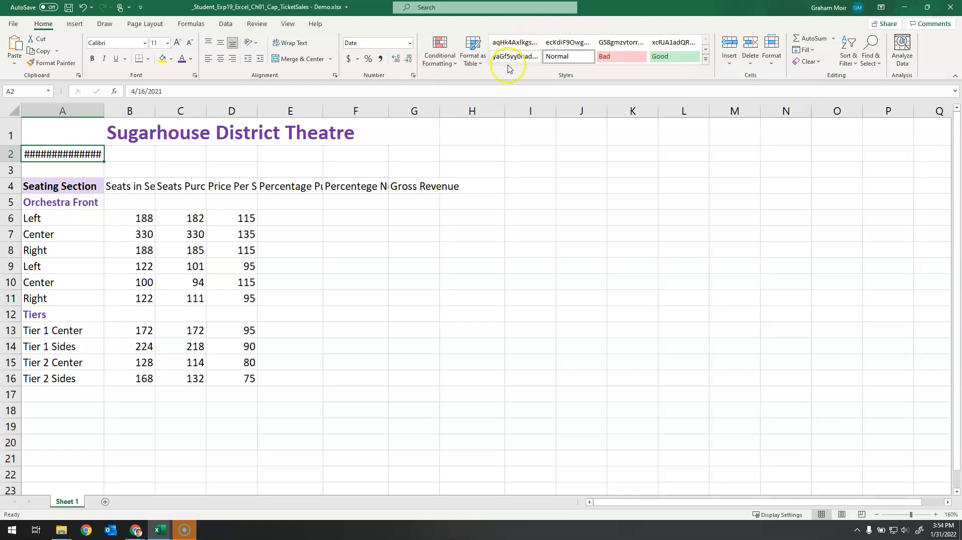
{"action": "left_click", "coordinate": [706, 61]}
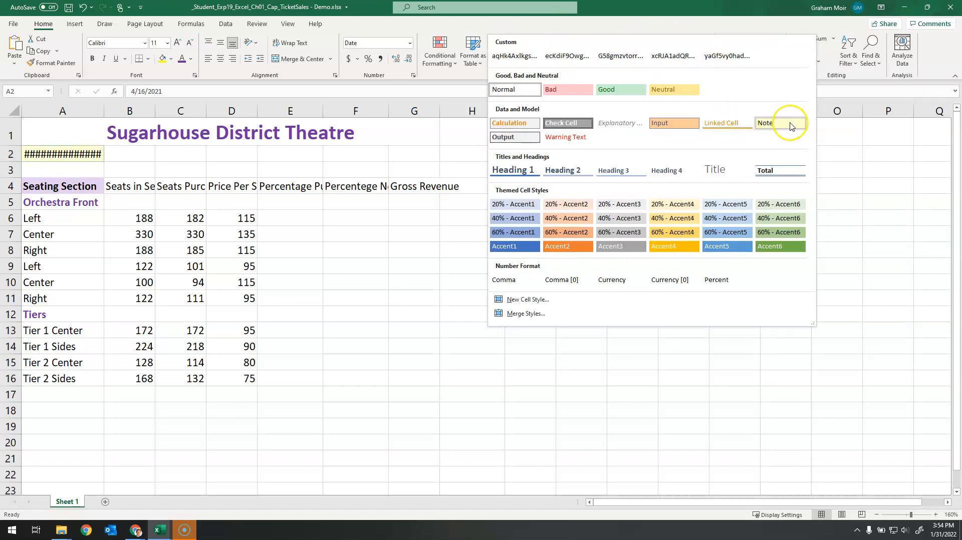
{"action": "left_click", "coordinate": [791, 125]}
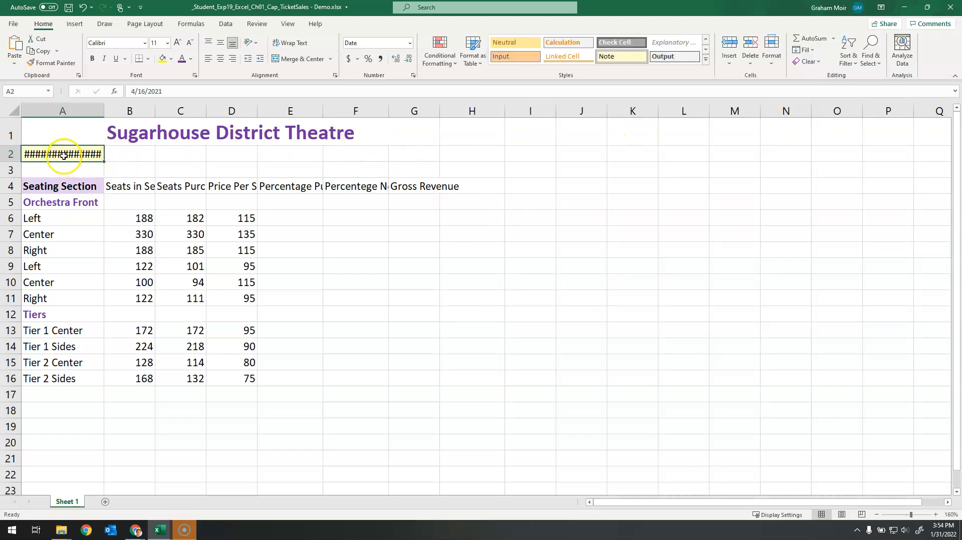
Step: Merge and center the date across cells A2:G2
{"action": "mouse_move", "coordinate": [63, 155]}
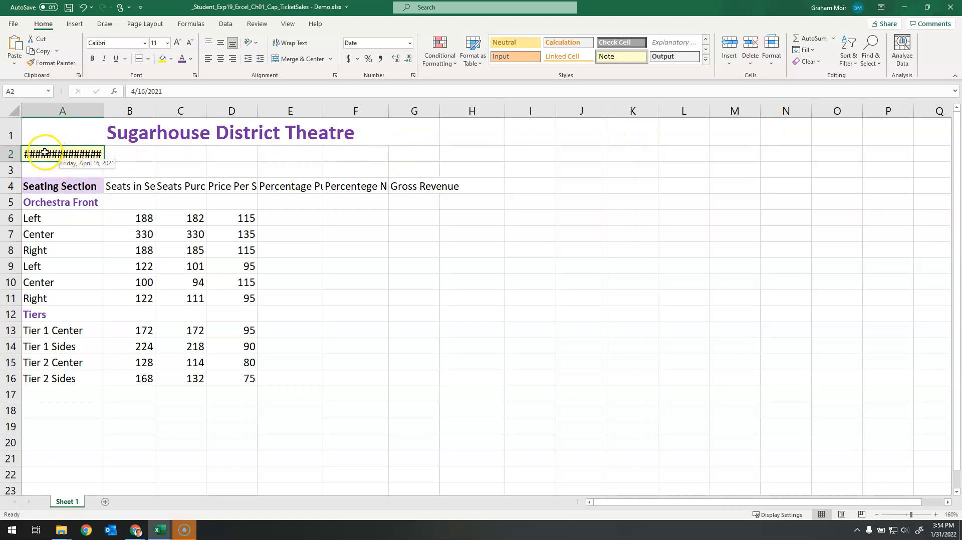
{"action": "left_click_drag", "start_coordinate": [45, 152], "coordinate": [410, 153]}
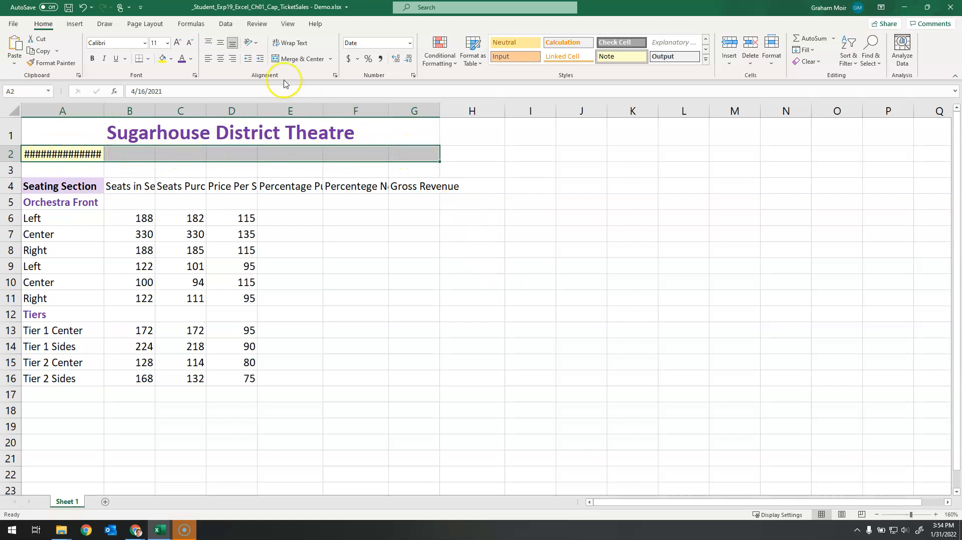
{"action": "left_click", "coordinate": [313, 60]}
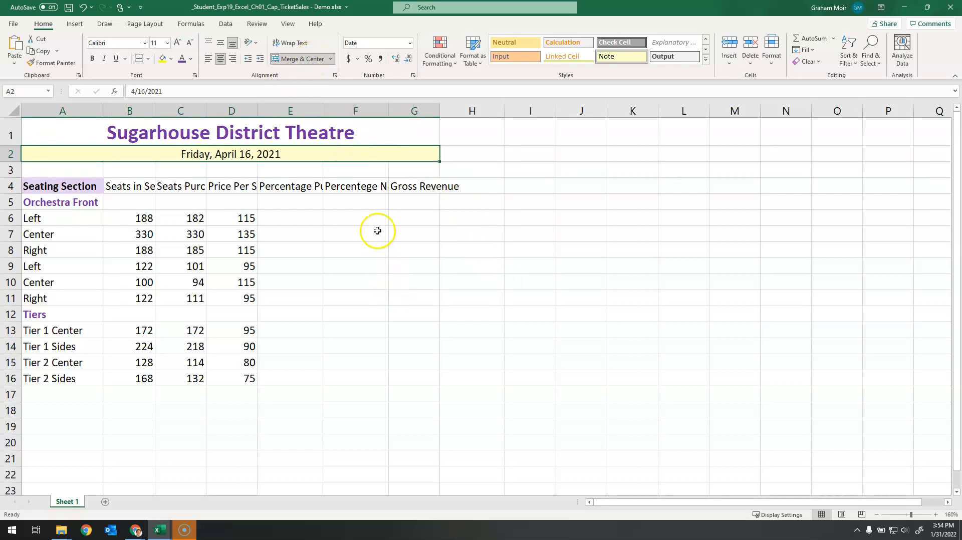
{"action": "left_click", "coordinate": [481, 164]}
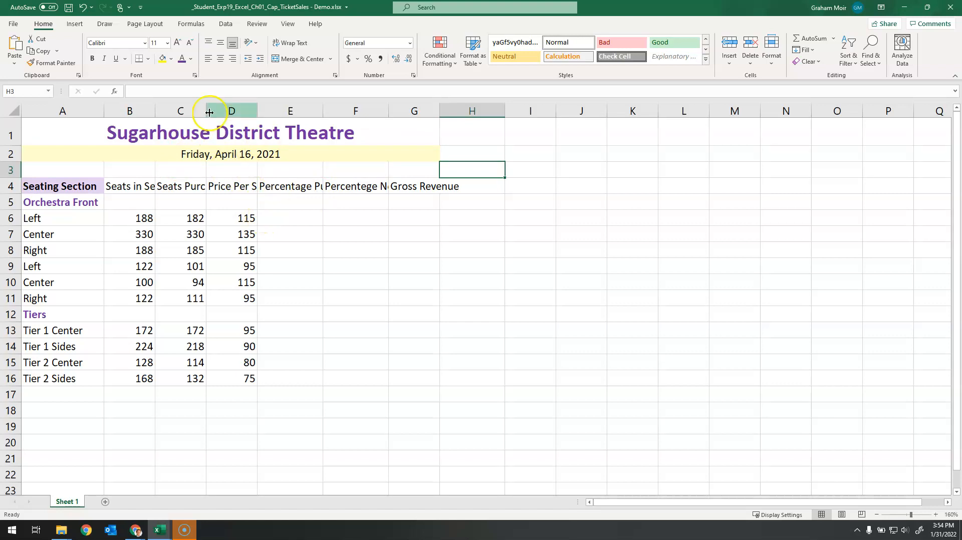
Step: Set the page's top margin to 1 and center the sheet horizontally on the page
{"action": "left_click", "coordinate": [144, 26]}
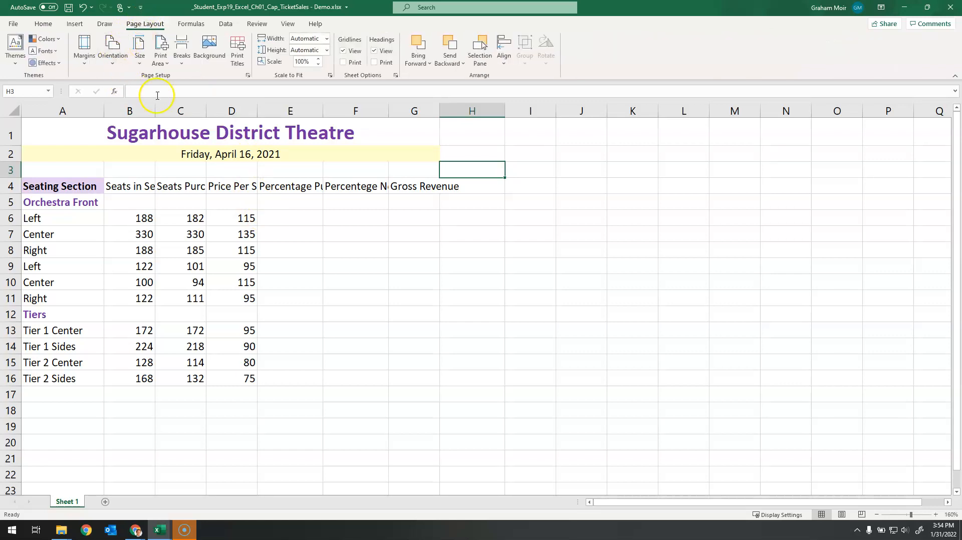
{"action": "left_click", "coordinate": [250, 78]}
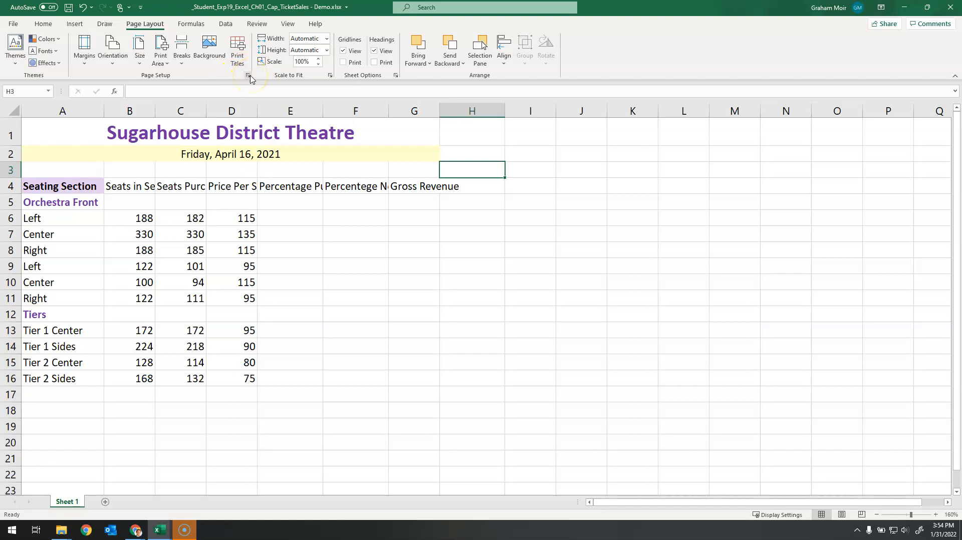
{"action": "left_click_drag", "start_coordinate": [267, 66], "coordinate": [299, 71]}
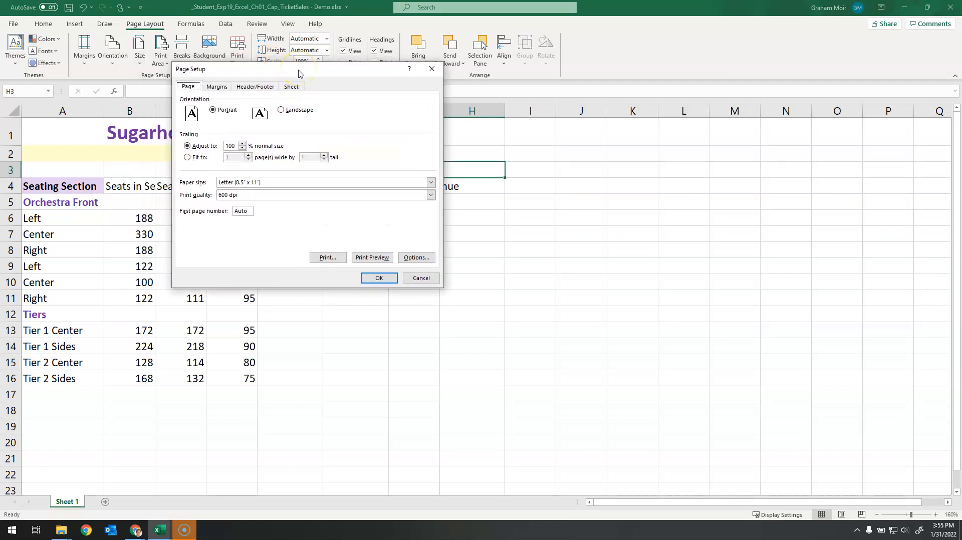
{"action": "left_click", "coordinate": [217, 87]}
{"action": "left_click", "coordinate": [312, 106]}
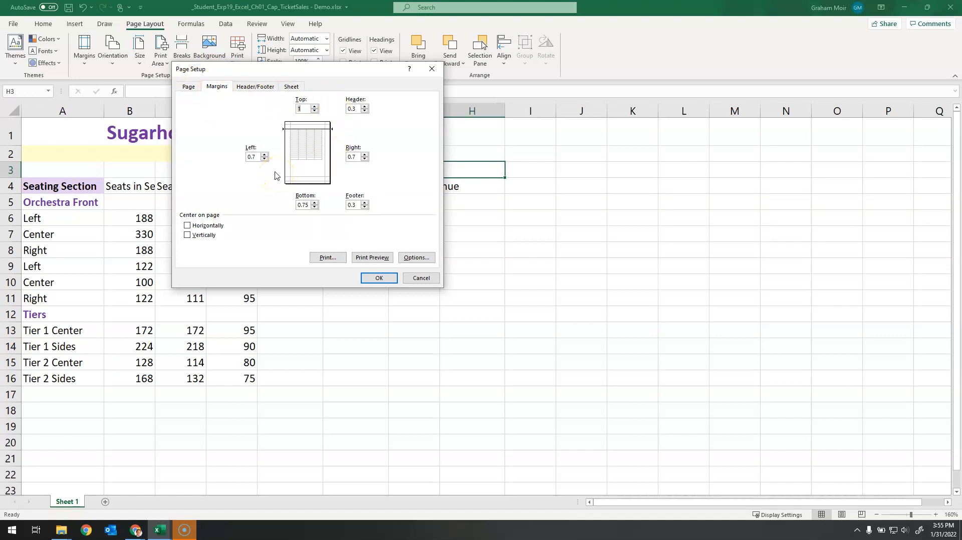
{"action": "left_click", "coordinate": [188, 226]}
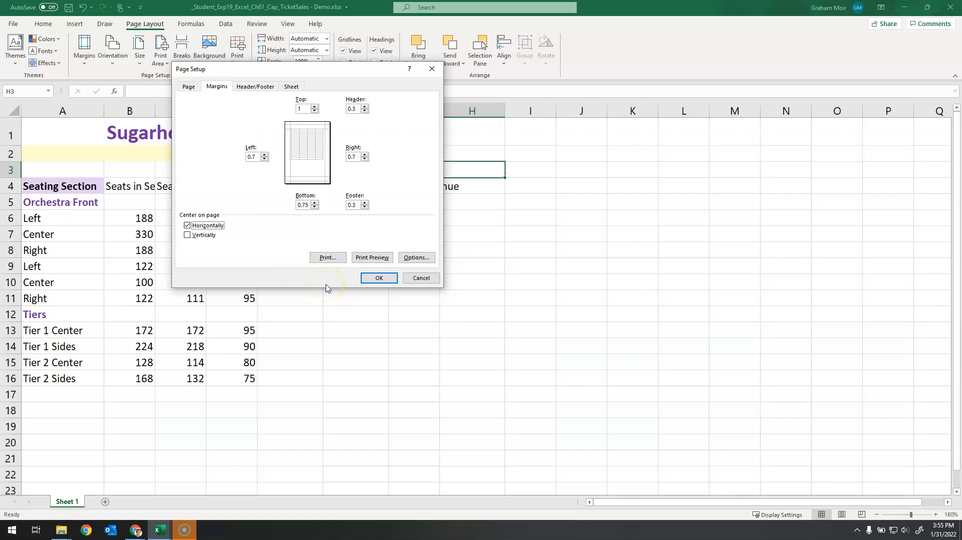
{"action": "left_click", "coordinate": [379, 278]}
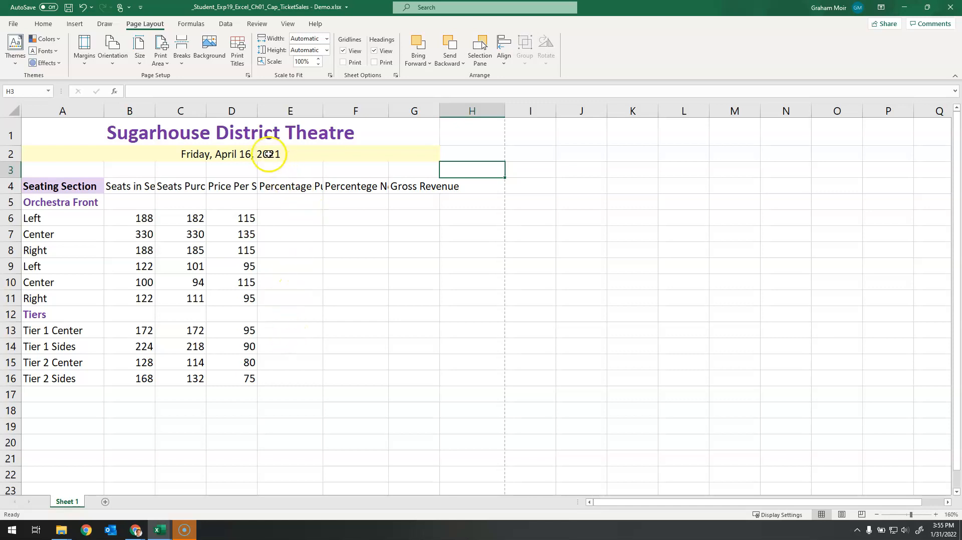
Step: Start a custom page footer and enter the text Exploring Series in its left section
{"action": "left_click", "coordinate": [248, 76]}
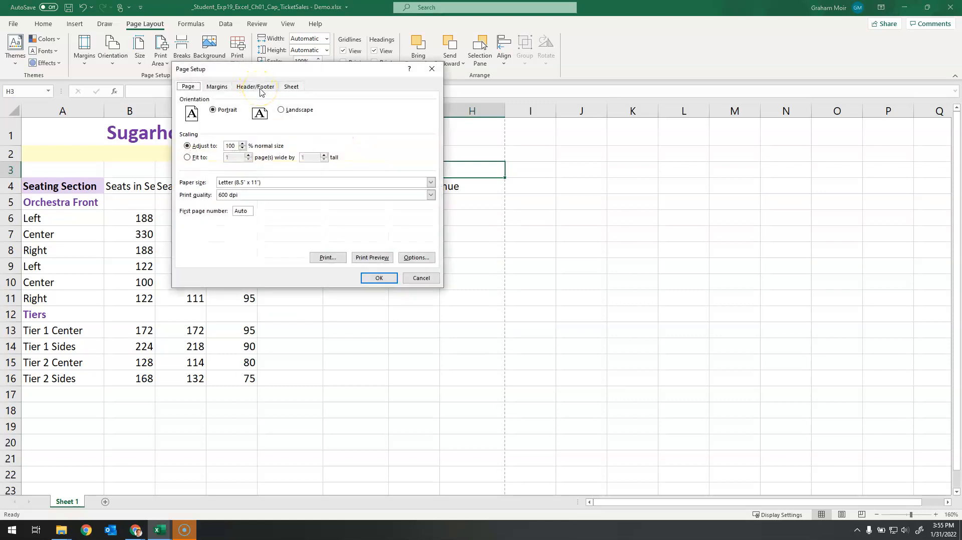
{"action": "left_click", "coordinate": [260, 88]}
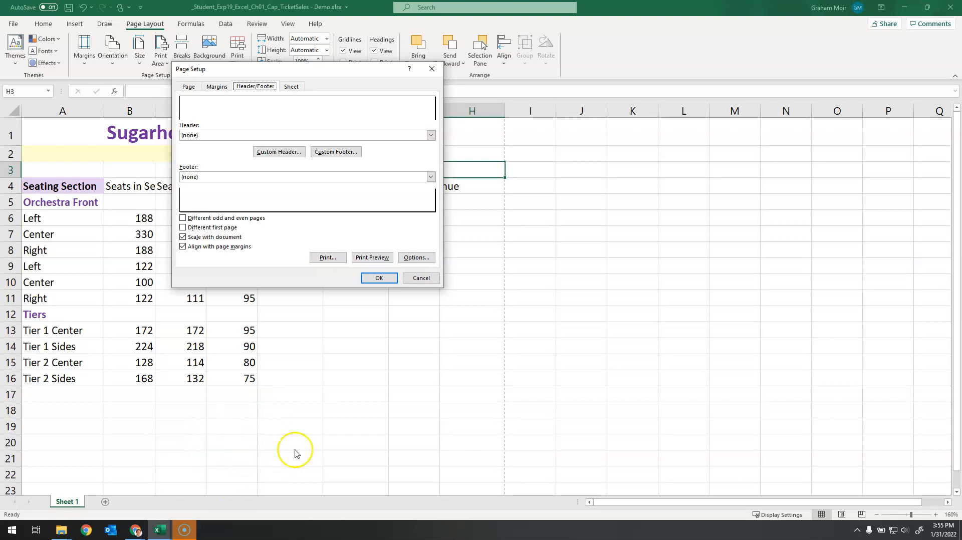
{"action": "left_click", "coordinate": [346, 154]}
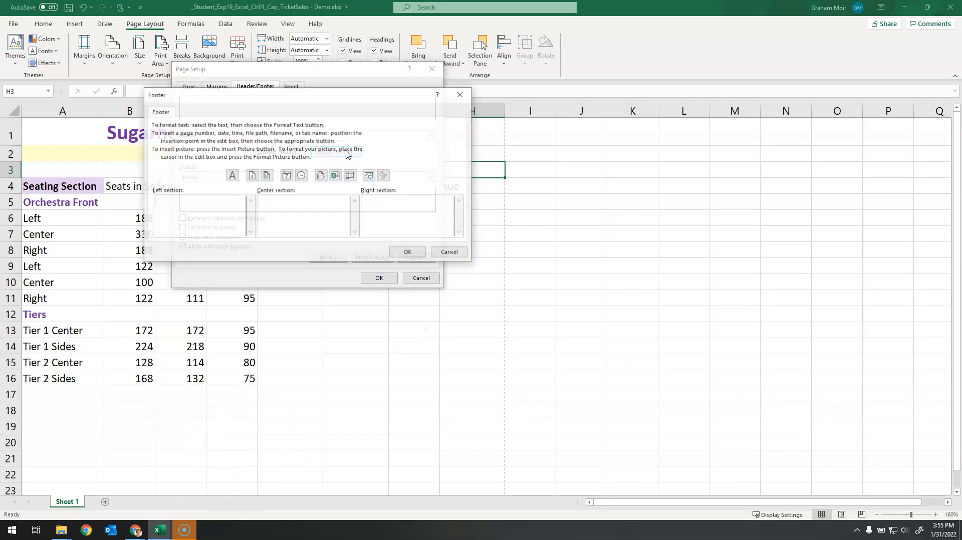
{"action": "left_click", "coordinate": [189, 218]}
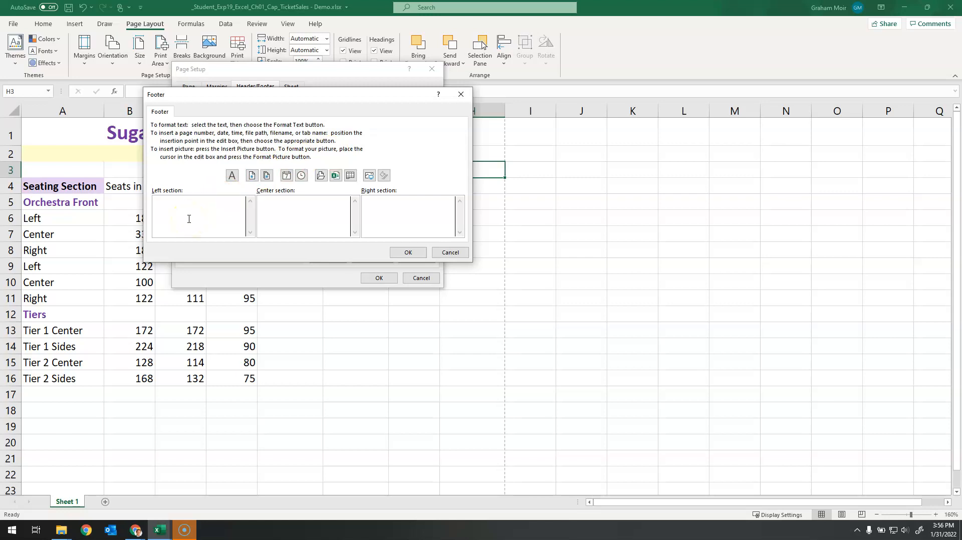
{"action": "type", "text": "Exploring Series"}
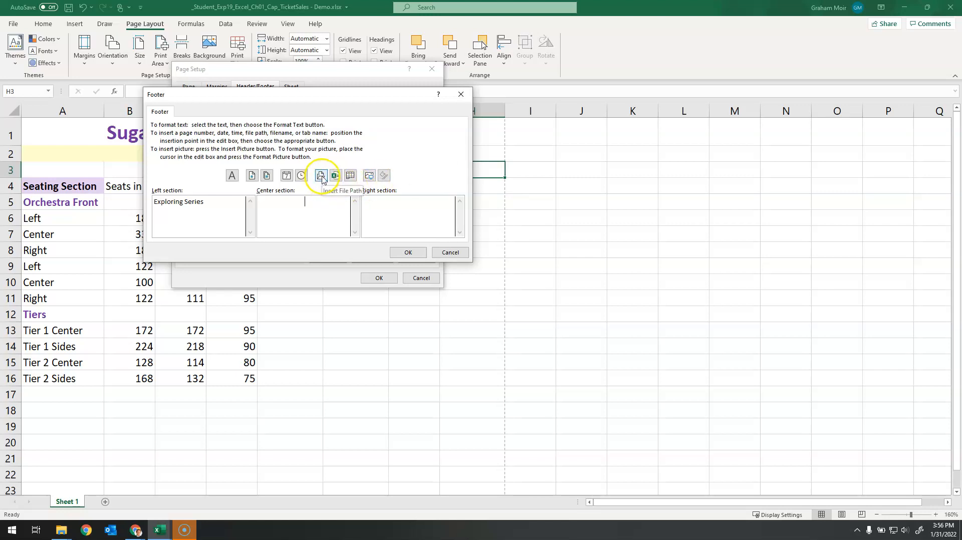
Step: Add the sheet name code to the footer's center section and the file name code to its right section, then apply the footer
{"action": "left_click", "coordinate": [350, 175]}
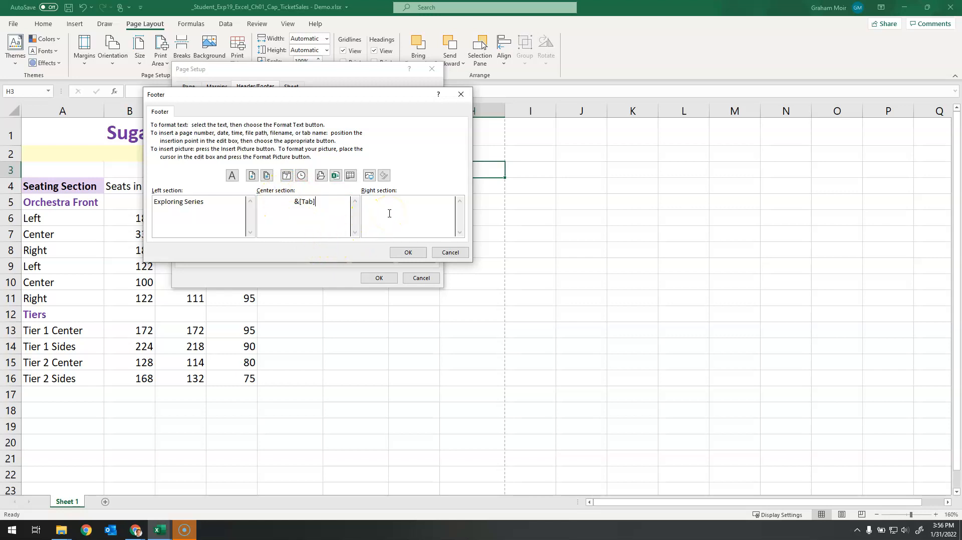
{"action": "left_click", "coordinate": [415, 216]}
{"action": "left_click", "coordinate": [336, 176]}
{"action": "left_click", "coordinate": [406, 255]}
{"action": "left_click", "coordinate": [379, 278]}
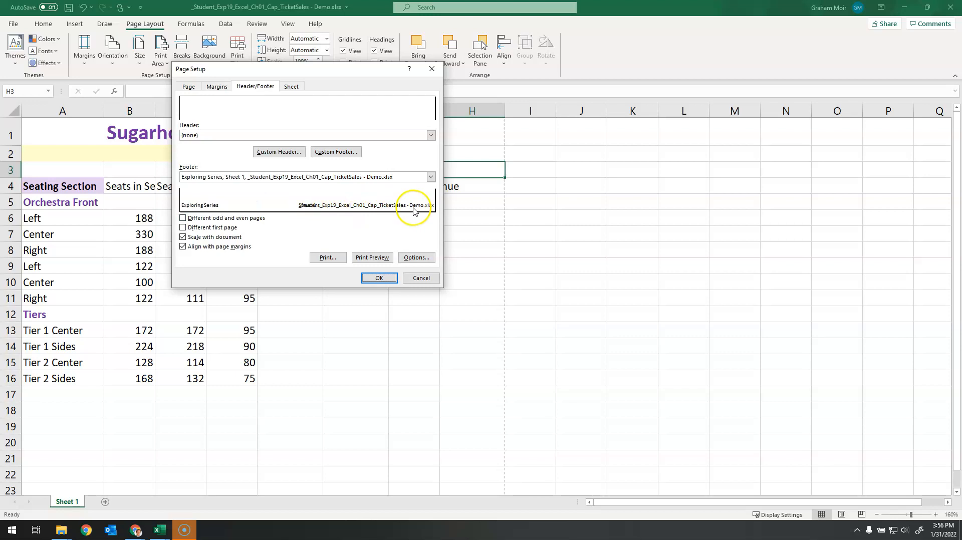
{"action": "left_click", "coordinate": [372, 281]}
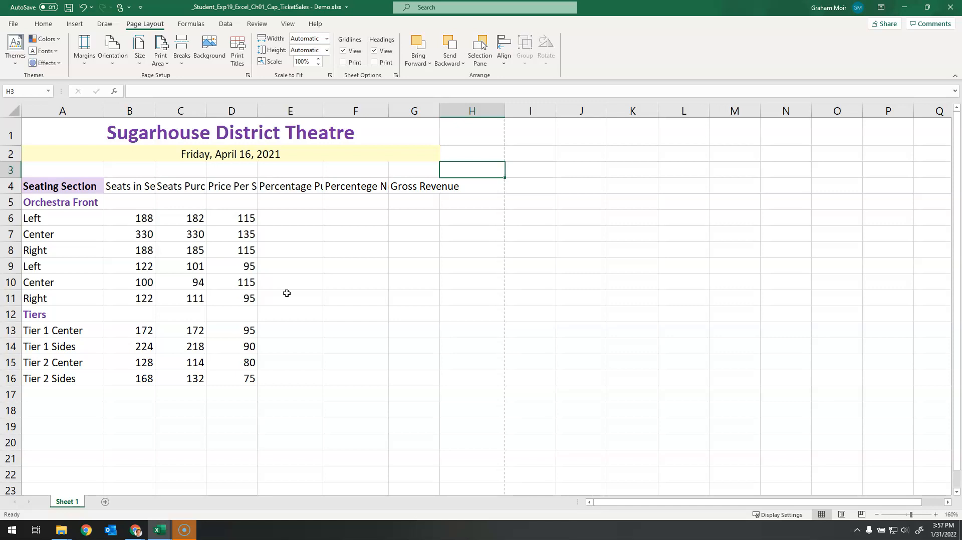
Step: Insert a blank sheet row above row 9, between the two groups of Left, Center and Right seats
{"action": "left_click", "coordinate": [340, 278]}
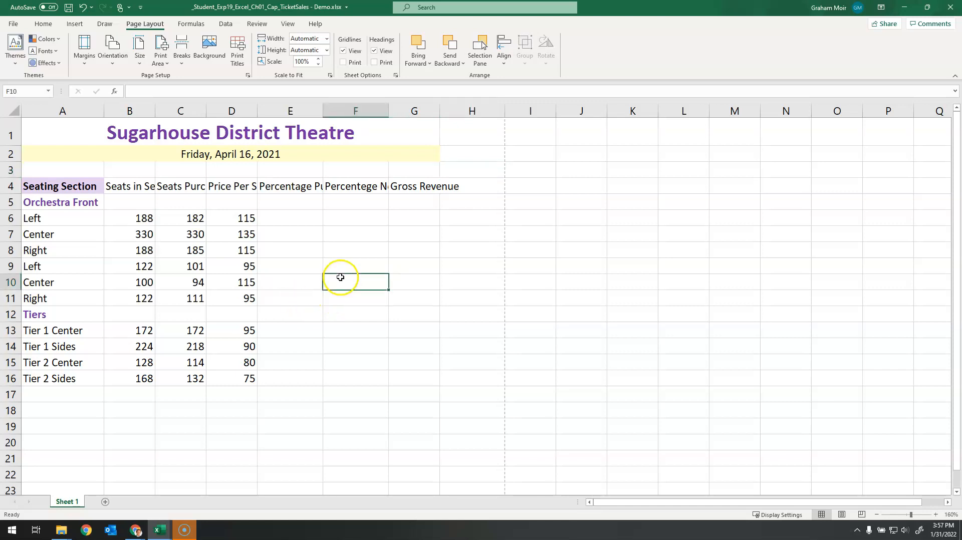
{"action": "left_click", "coordinate": [10, 267]}
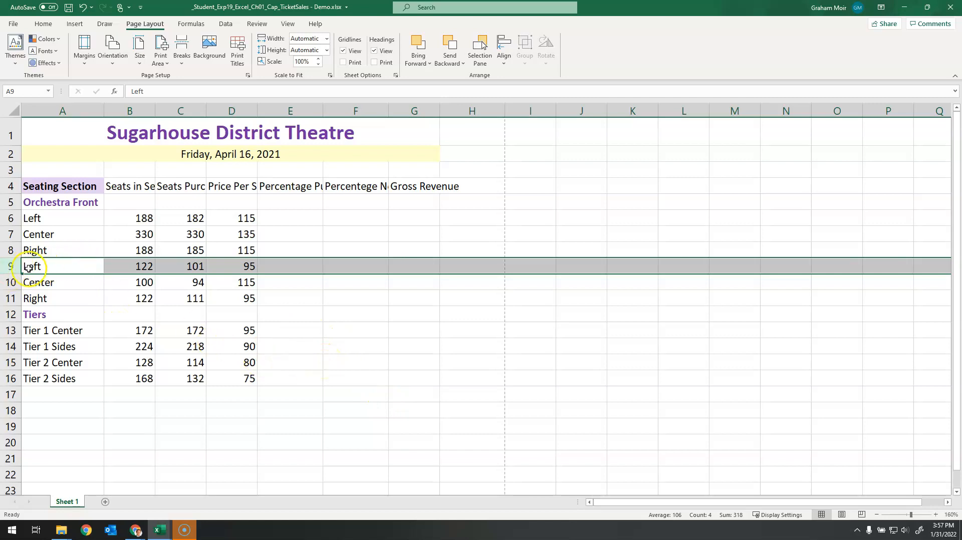
{"action": "left_click", "coordinate": [50, 26]}
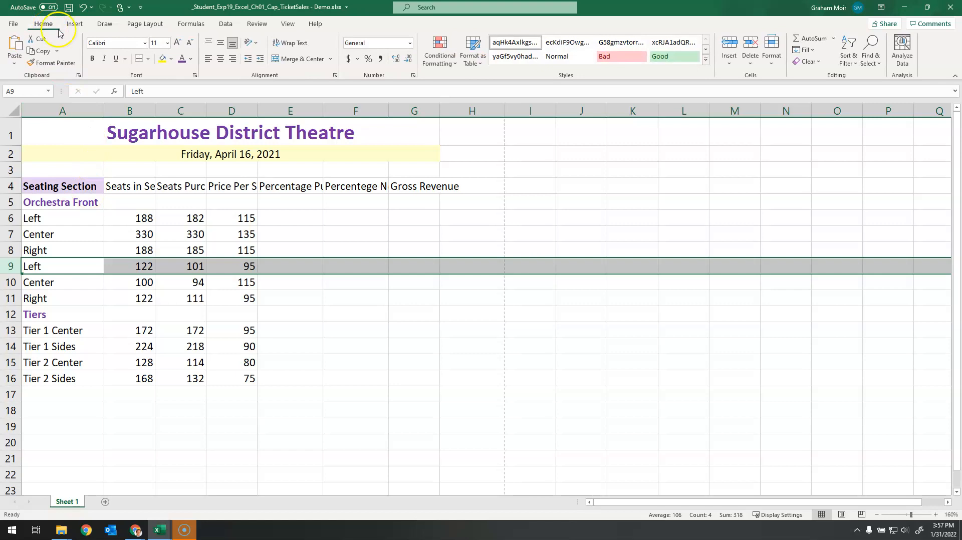
{"action": "left_click", "coordinate": [740, 38]}
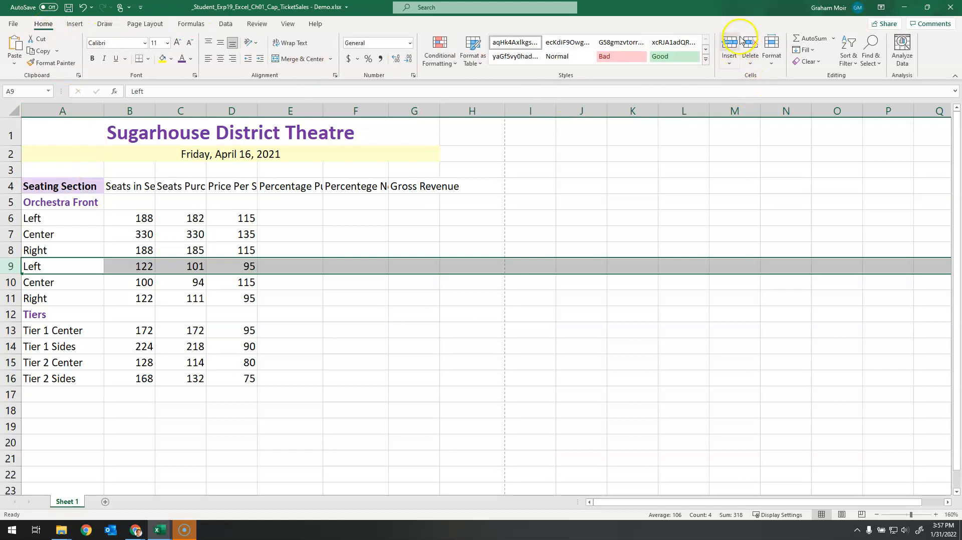
{"action": "left_click", "coordinate": [729, 61]}
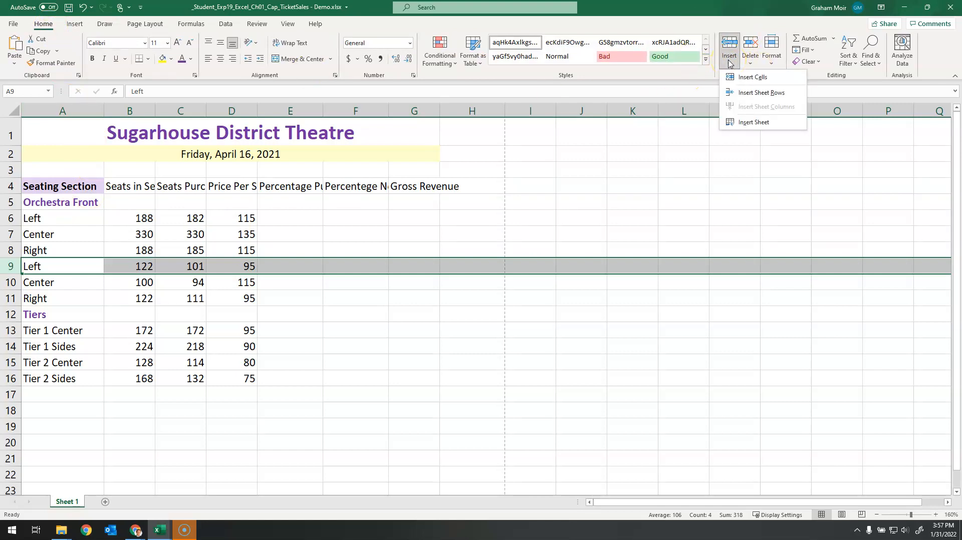
{"action": "left_click", "coordinate": [775, 93]}
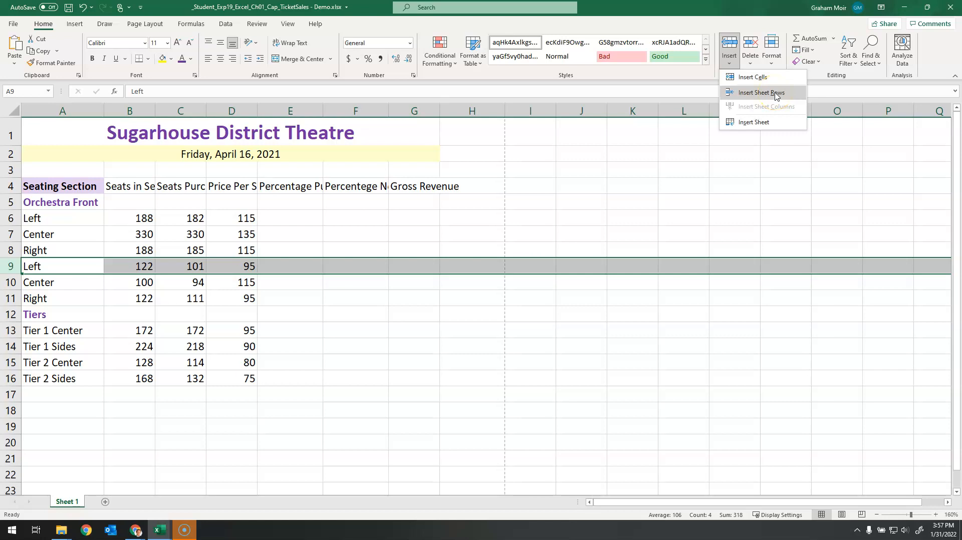
{"action": "left_click", "coordinate": [776, 94]}
{"action": "left_click", "coordinate": [471, 315]}
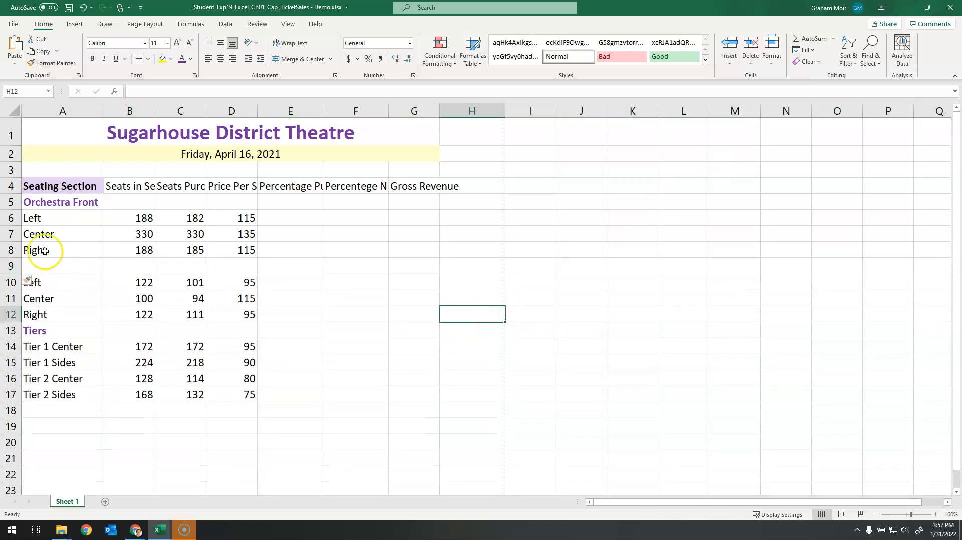
{"action": "left_click", "coordinate": [362, 319]}
{"action": "left_click", "coordinate": [370, 358]}
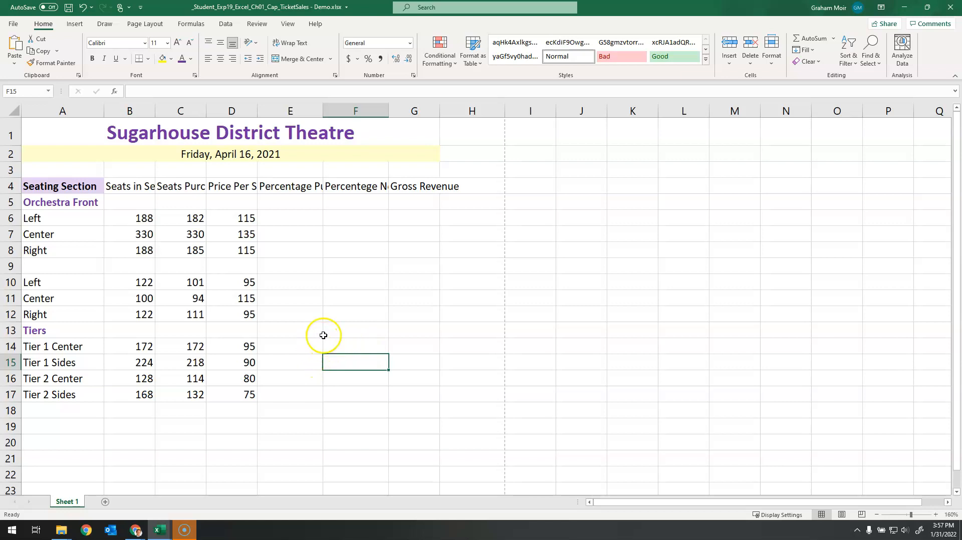
Step: Copy the Orchestra Front heading from cell A5 into cell A9 with its formatting
{"action": "left_click", "coordinate": [73, 201]}
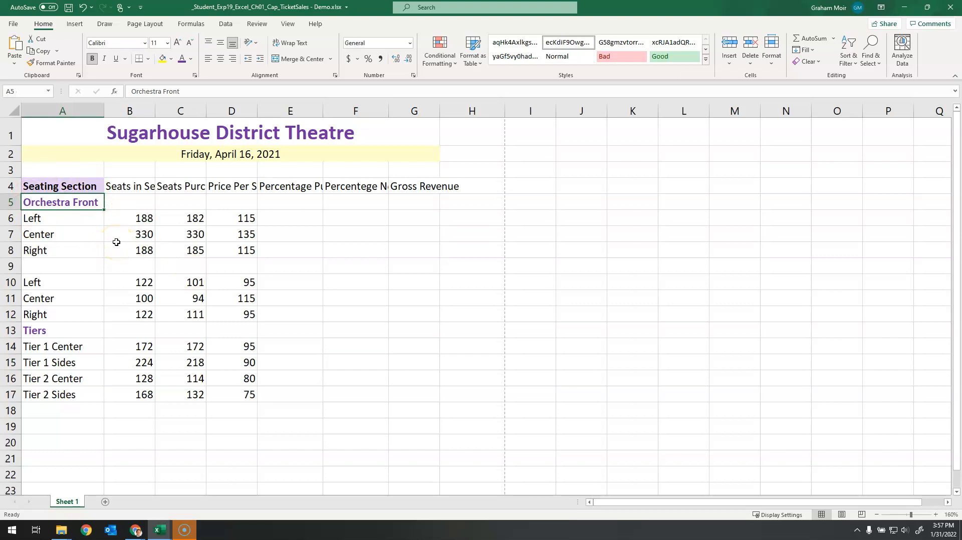
{"action": "key", "text": "ctrl+c"}
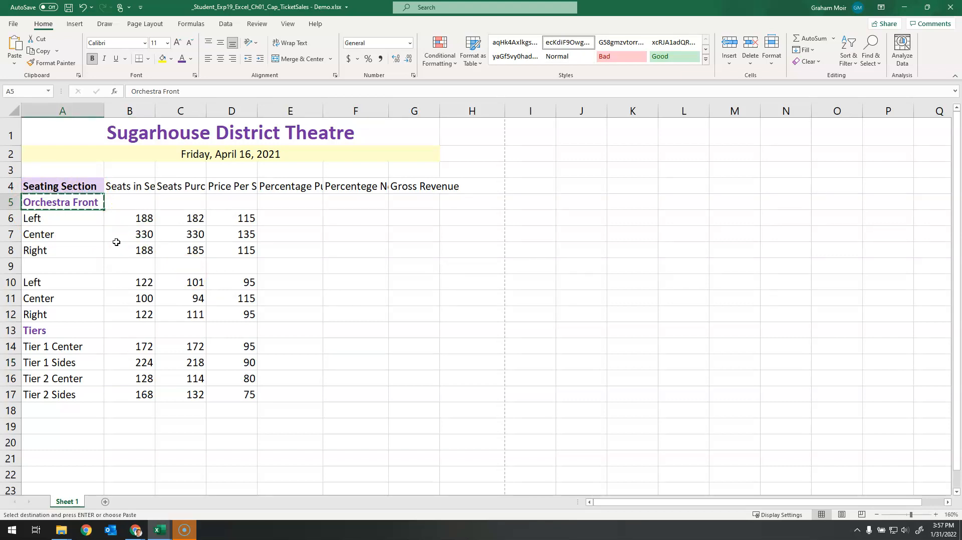
{"action": "left_click", "coordinate": [71, 269]}
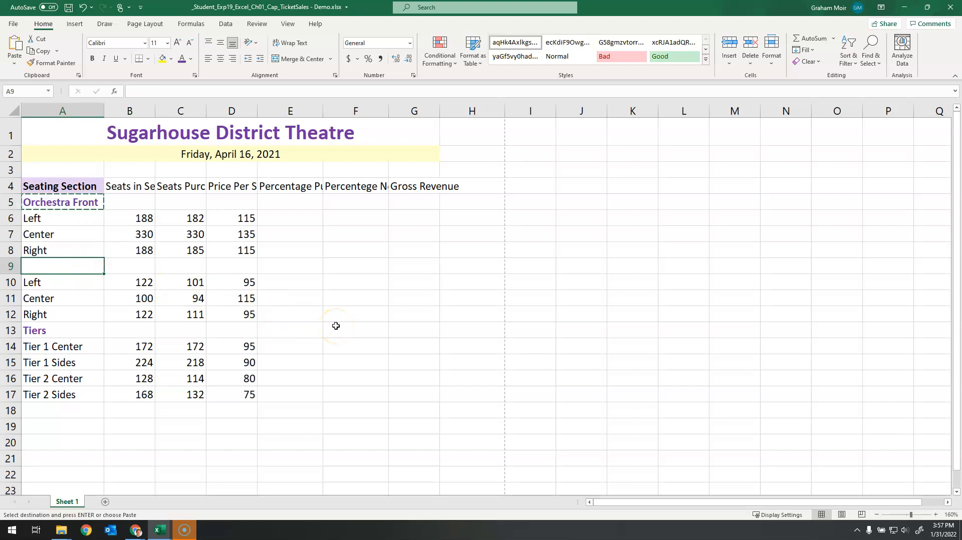
{"action": "key", "text": "ctrl+v"}
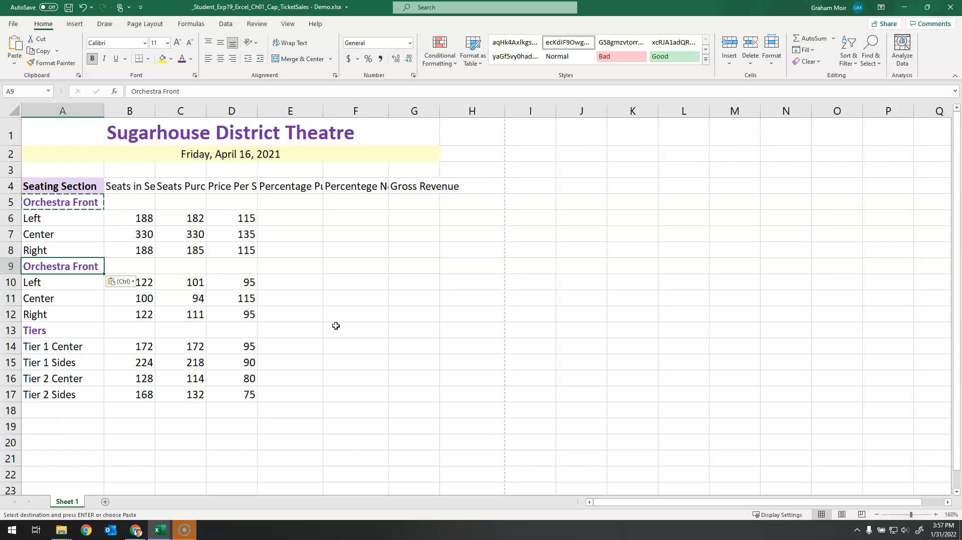
Step: Change the heading in cell A9 to Orchestra Back
{"action": "double_click", "coordinate": [72, 267]}
{"action": "left_click_drag", "start_coordinate": [72, 267], "coordinate": [108, 272]}
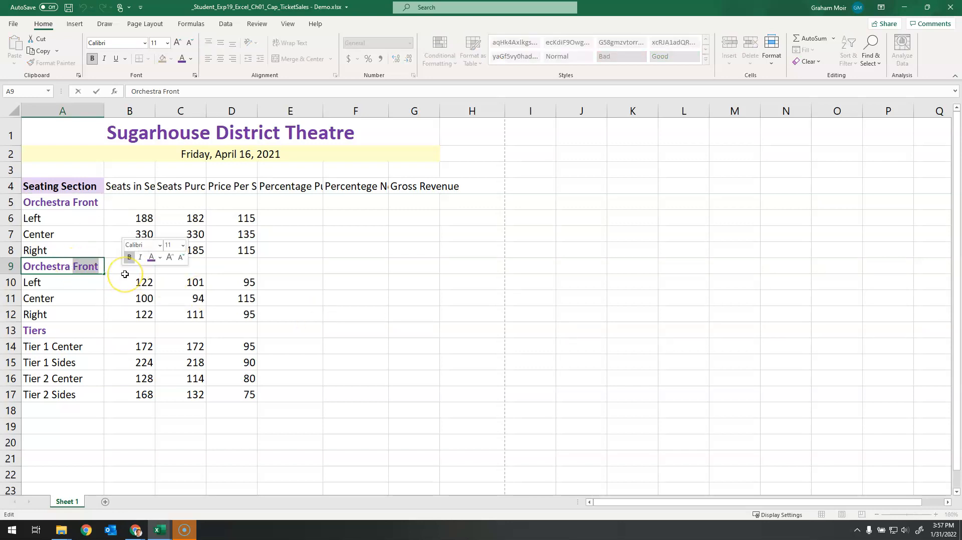
{"action": "type", "text": "Back"}
{"action": "key", "text": "Tab"}
{"action": "double_click", "coordinate": [86, 266]}
{"action": "left_click_drag", "start_coordinate": [95, 267], "coordinate": [42, 267]}
{"action": "left_click", "coordinate": [41, 267]}
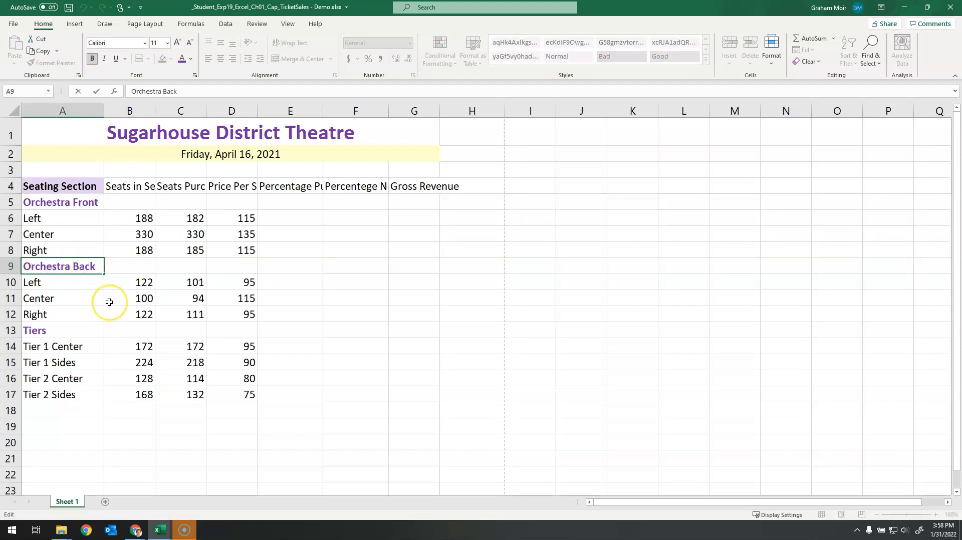
{"action": "key", "text": "Tab"}
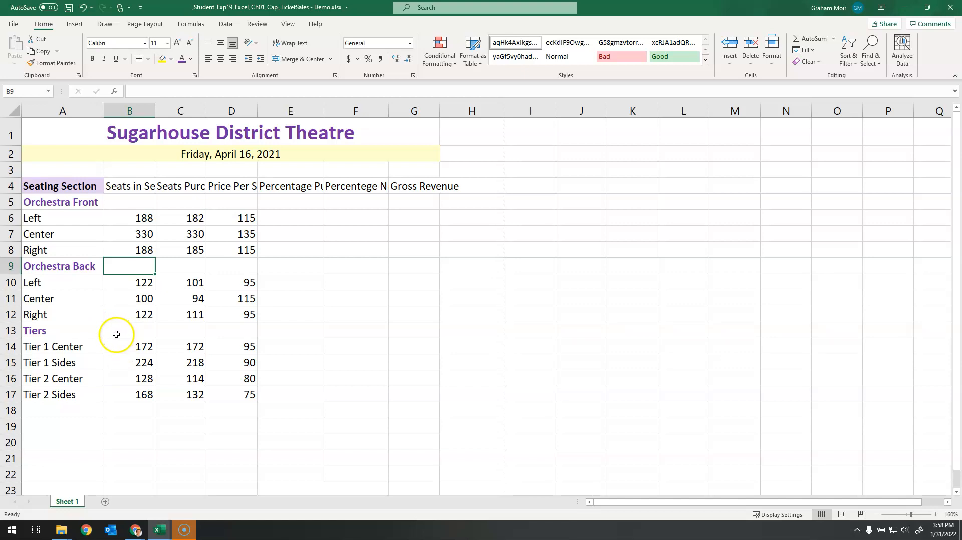
Step: Indent the Left, Center and Right labels in A6:A8 and A10:A12 by two levels
{"action": "left_click", "coordinate": [59, 220]}
{"action": "left_click_drag", "start_coordinate": [60, 220], "coordinate": [62, 246]}
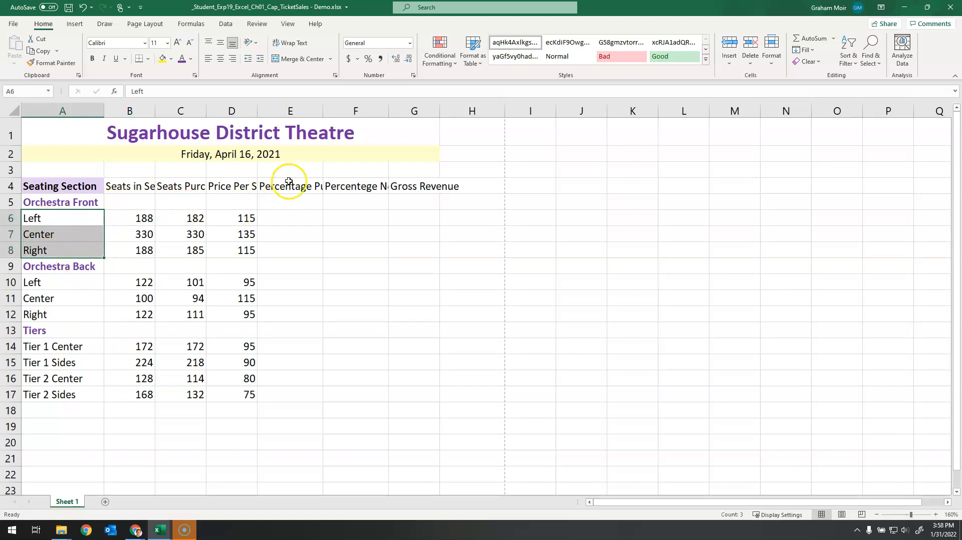
{"action": "left_click", "coordinate": [260, 64]}
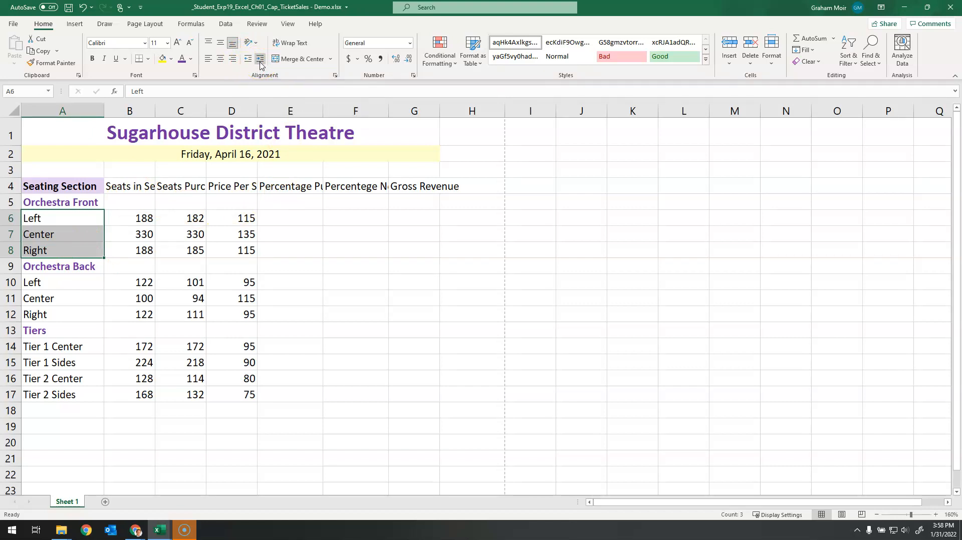
{"action": "left_click", "coordinate": [260, 64]}
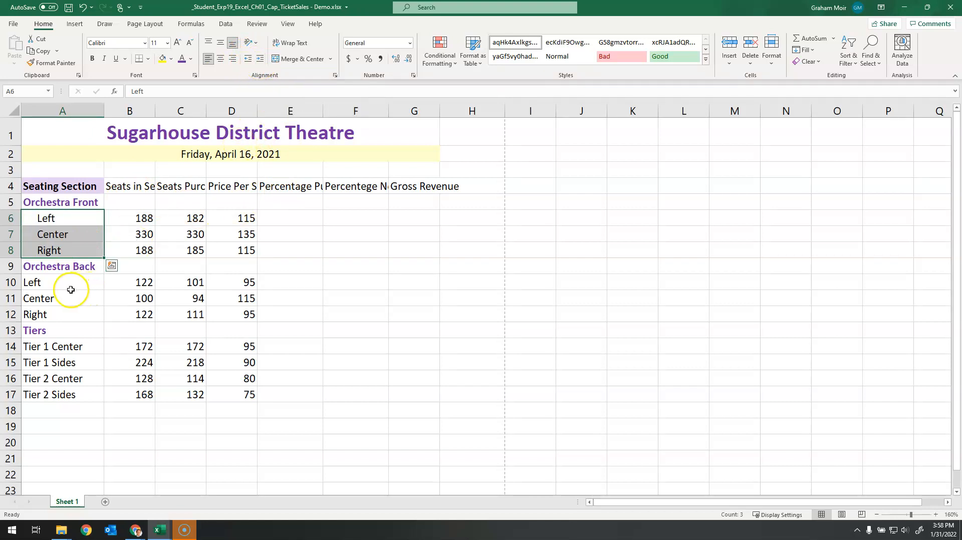
{"action": "left_click_drag", "start_coordinate": [68, 285], "coordinate": [69, 316]}
{"action": "left_click", "coordinate": [262, 62]}
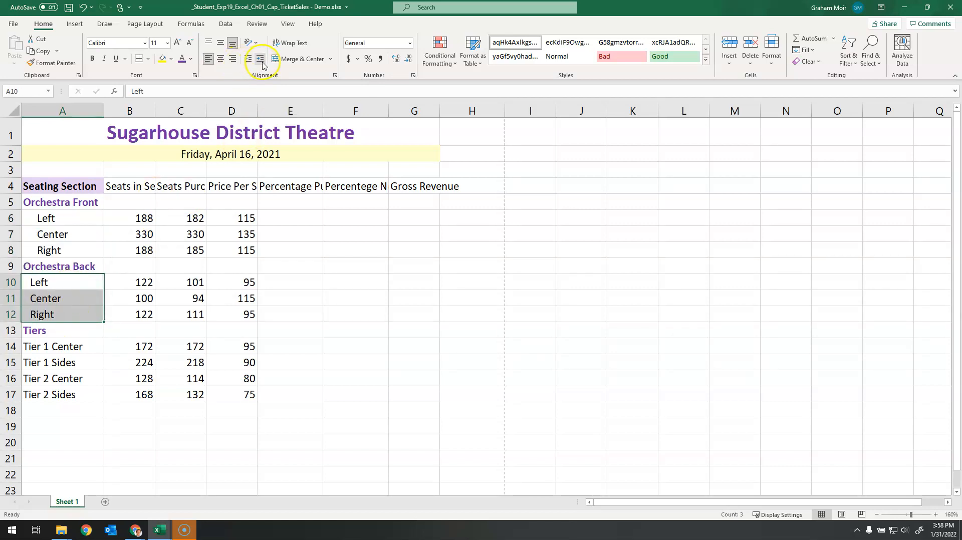
{"action": "left_click", "coordinate": [261, 62]}
Step: Indent the Tier 1 and Tier 2 labels in cells A14:A17 by two levels
{"action": "left_click", "coordinate": [67, 346]}
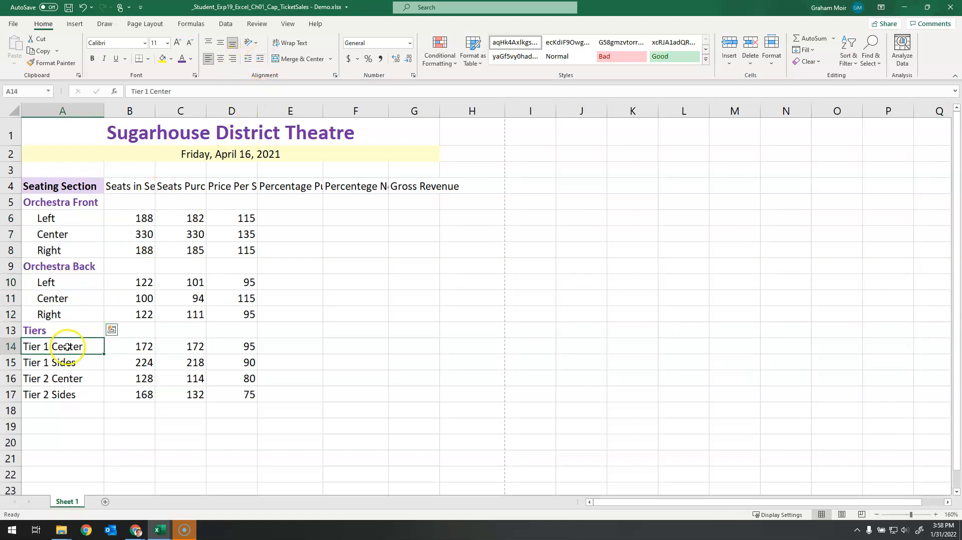
{"action": "left_click_drag", "start_coordinate": [68, 348], "coordinate": [65, 395]}
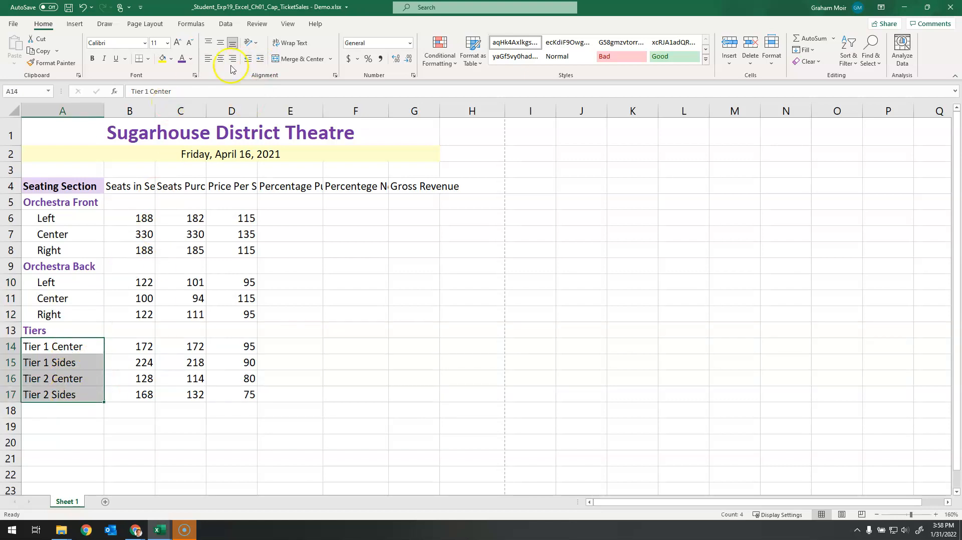
{"action": "left_click", "coordinate": [259, 59]}
{"action": "left_click", "coordinate": [259, 59]}
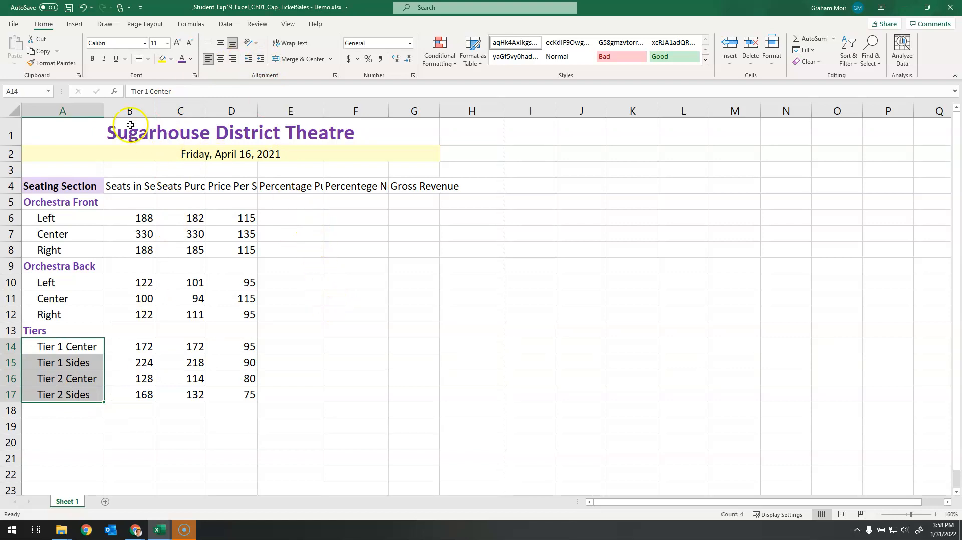
Step: Set the width of column A to 18
{"action": "left_click", "coordinate": [47, 111]}
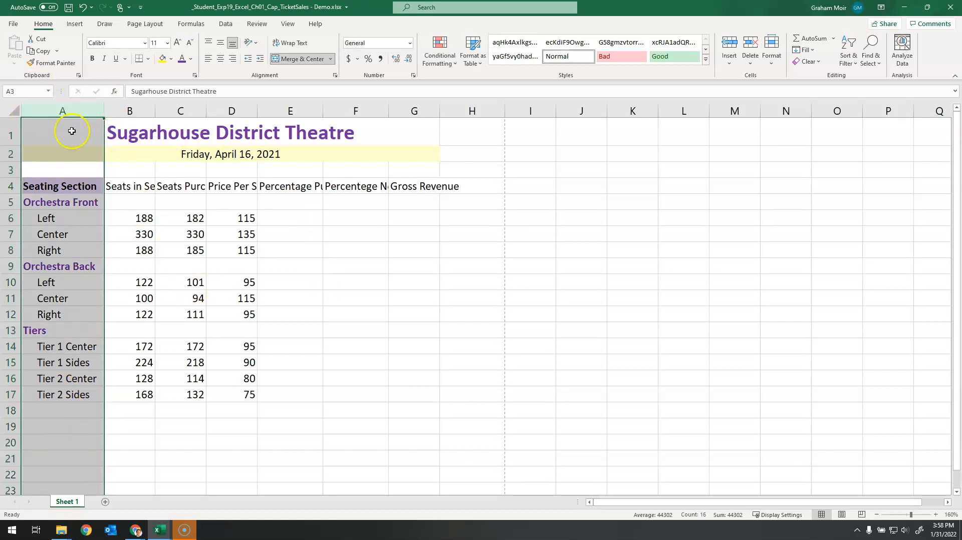
{"action": "right_click", "coordinate": [61, 110]}
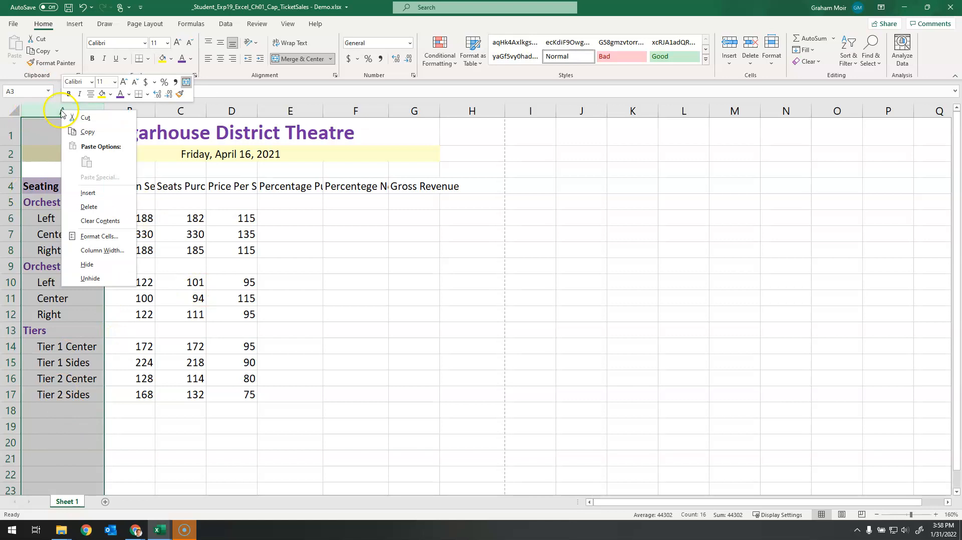
{"action": "left_click", "coordinate": [126, 256]}
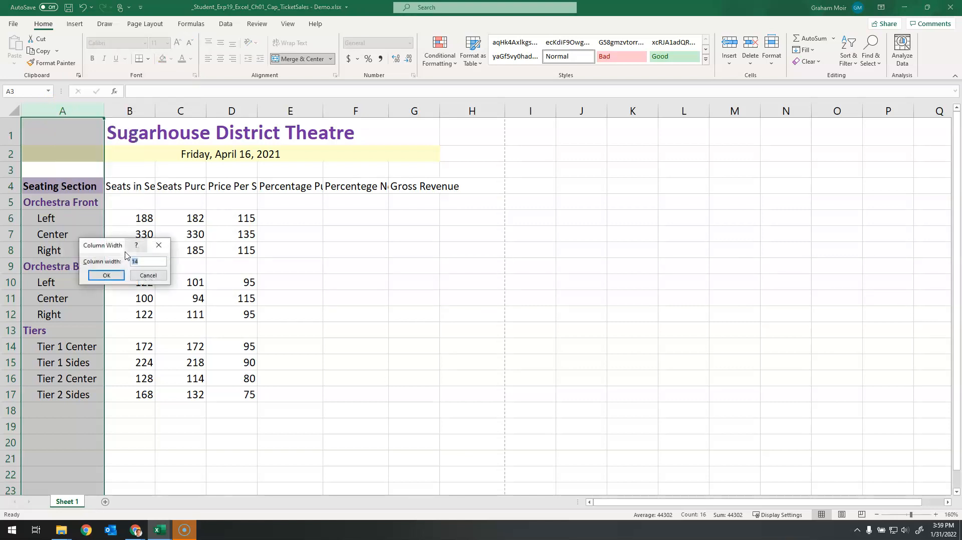
{"action": "type", "text": "18"}
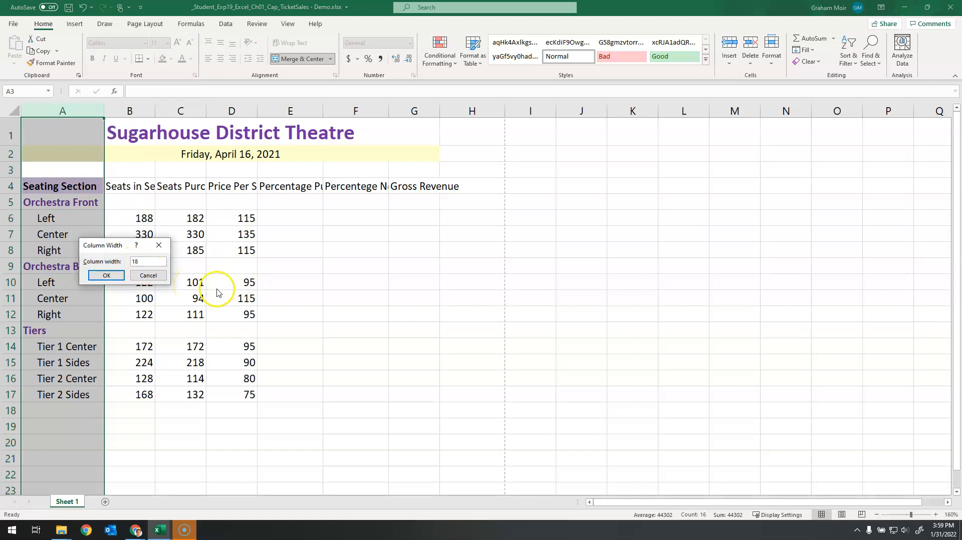
{"action": "left_click", "coordinate": [110, 277]}
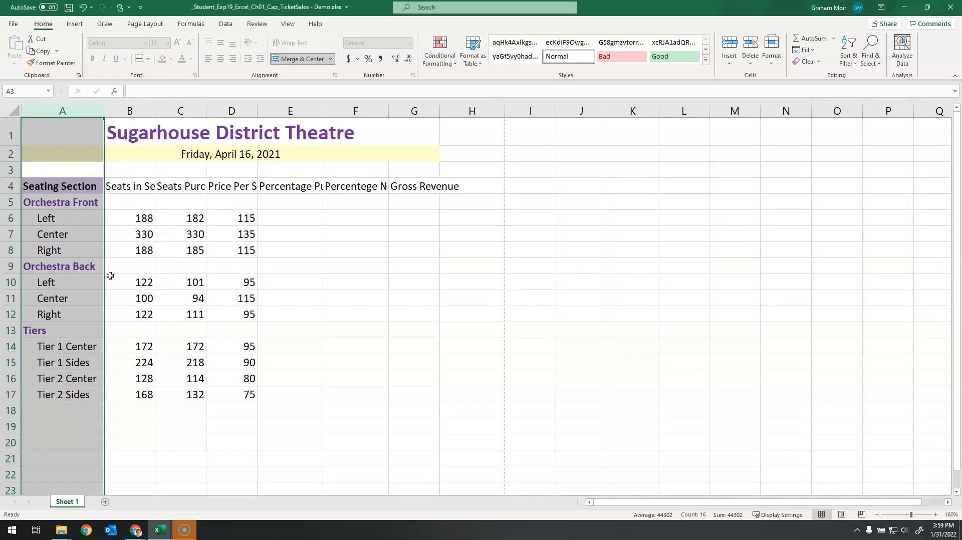
{"action": "left_click", "coordinate": [313, 326]}
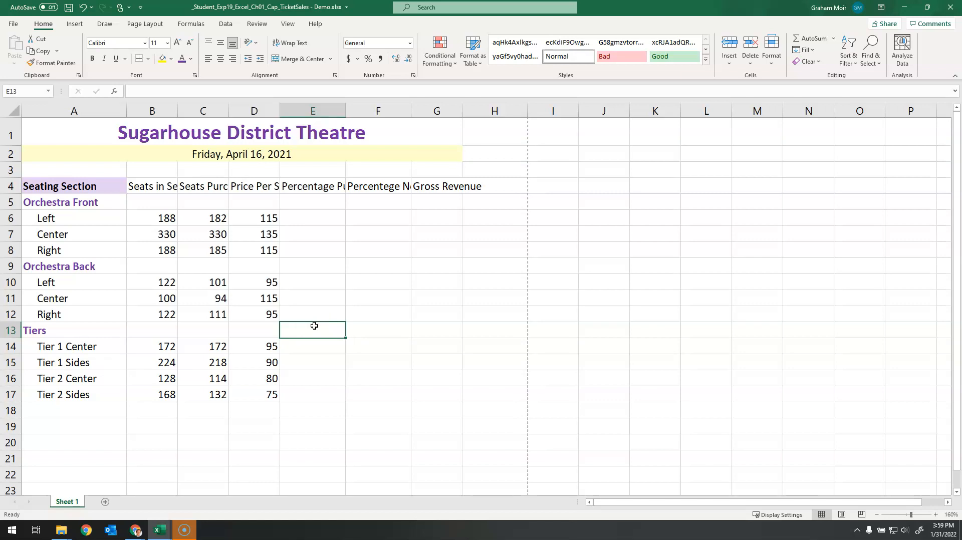
Step: Copy the formatting of the Seating Section heading in A4 to the column headings in B4:G4 with Format Painter
{"action": "left_click", "coordinate": [97, 186]}
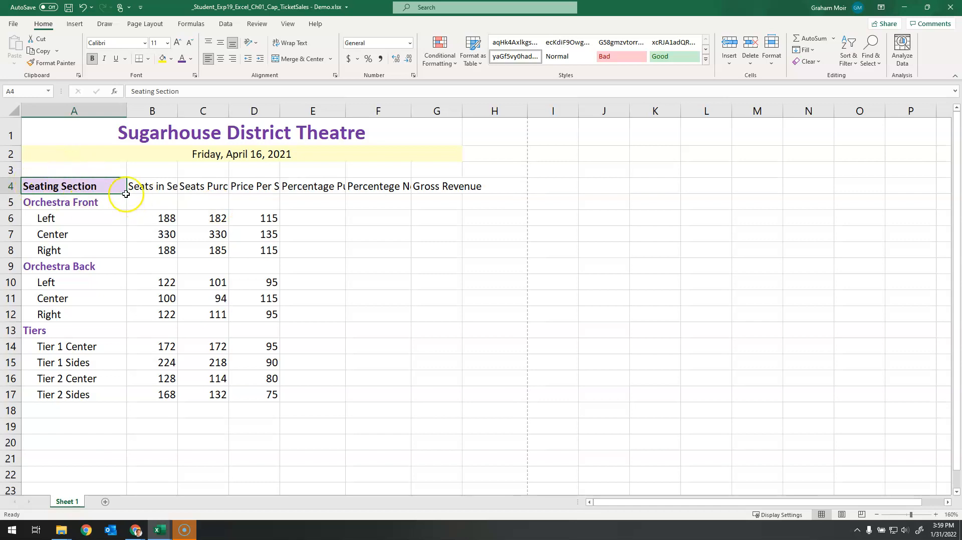
{"action": "left_click", "coordinate": [68, 65]}
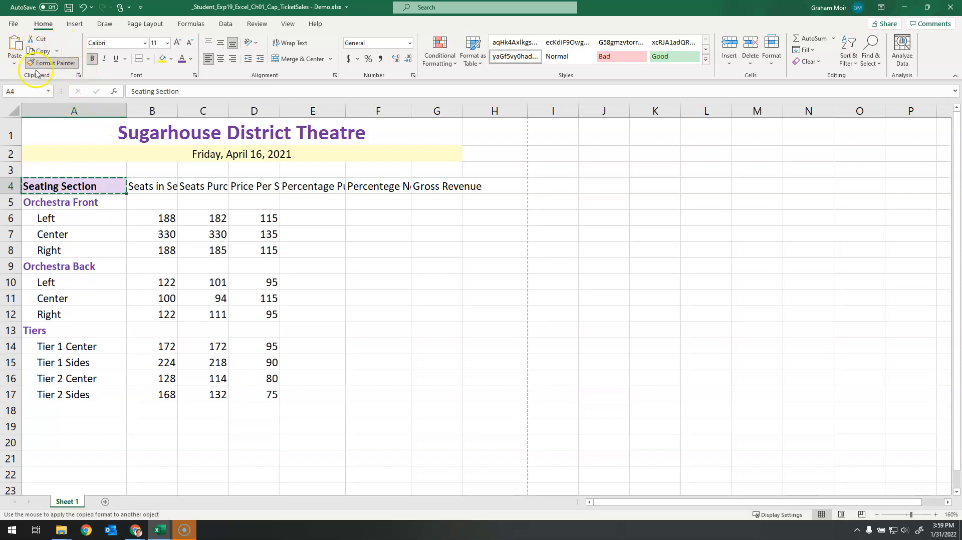
{"action": "left_click", "coordinate": [145, 187]}
{"action": "left_click_drag", "start_coordinate": [145, 187], "coordinate": [434, 186]}
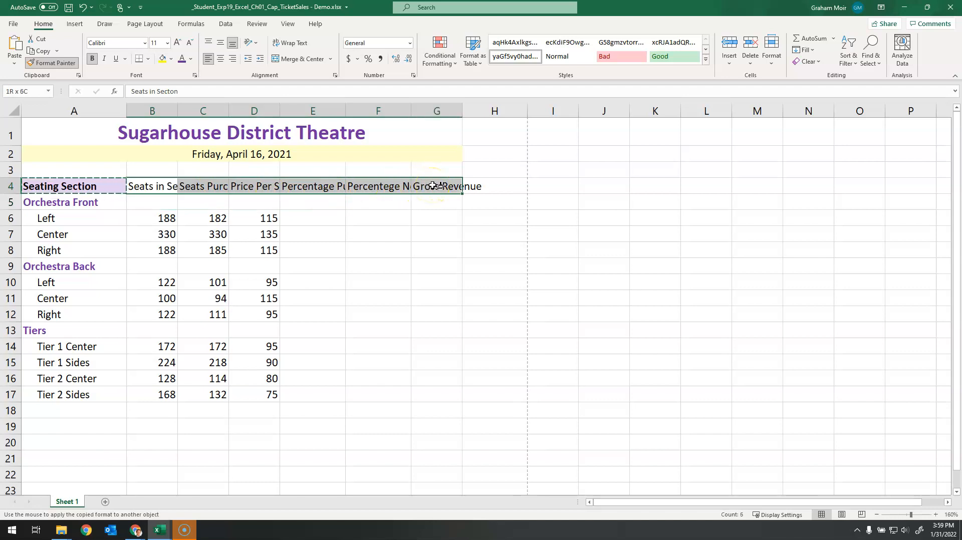
{"action": "left_click_drag", "start_coordinate": [434, 186], "coordinate": [434, 187]}
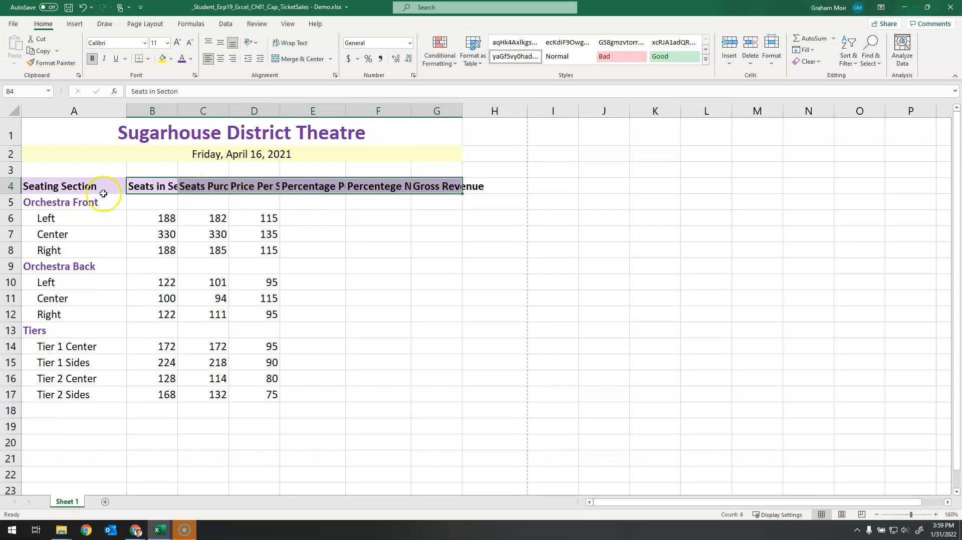
Step: Wrap the text of the column headings in A4:G4 and center them horizontally
{"action": "left_click", "coordinate": [58, 188]}
{"action": "left_click_drag", "start_coordinate": [121, 187], "coordinate": [427, 187]}
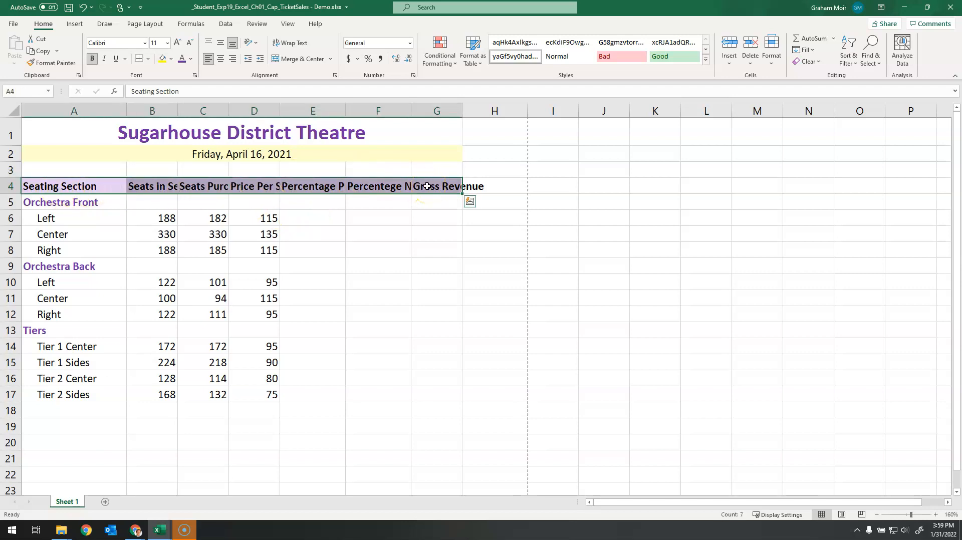
{"action": "left_click", "coordinate": [303, 46]}
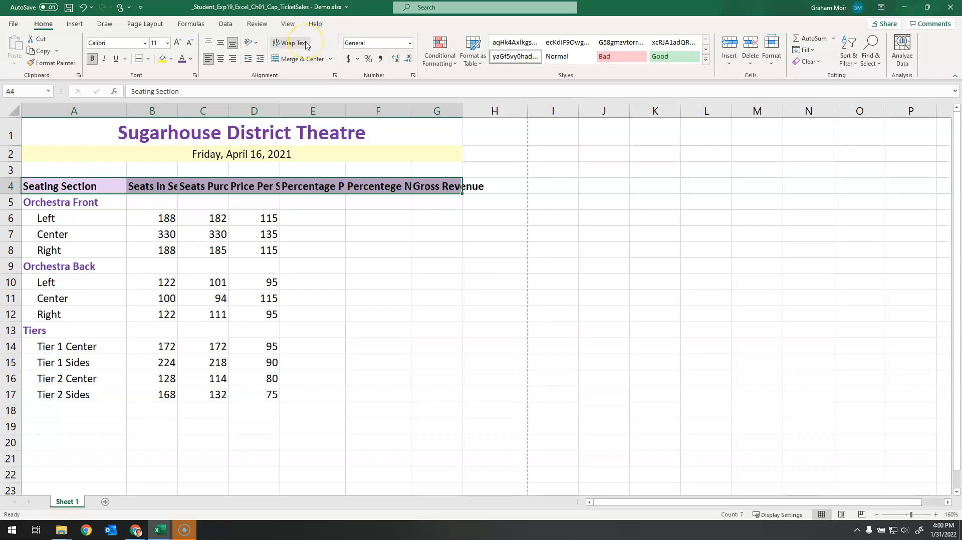
{"action": "left_click", "coordinate": [307, 45]}
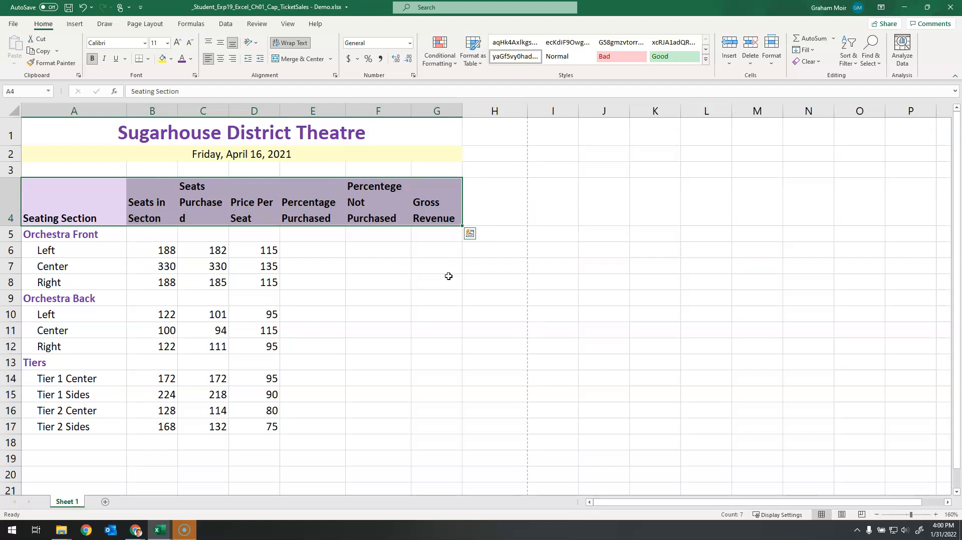
{"action": "left_click", "coordinate": [220, 65]}
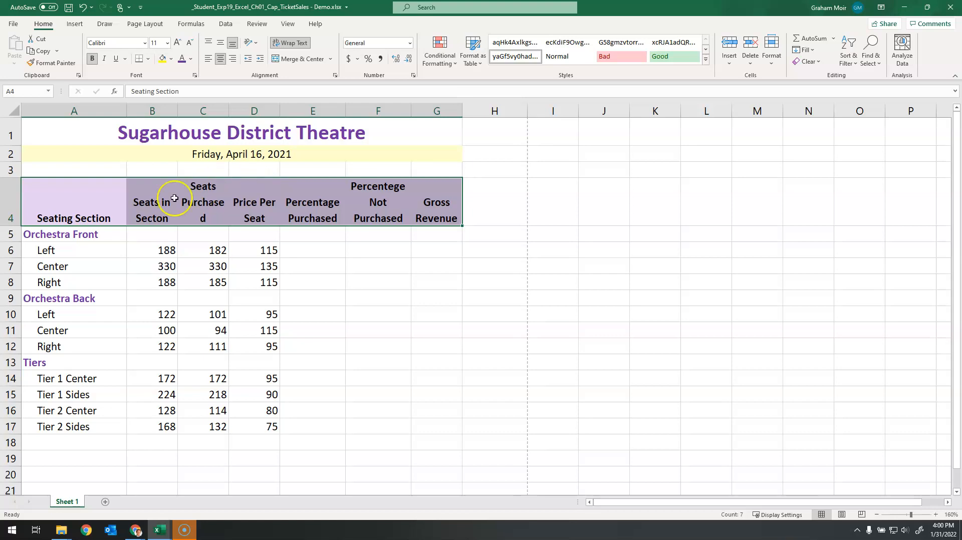
Step: Set the height of heading row 4 to 30
{"action": "left_click", "coordinate": [64, 111]}
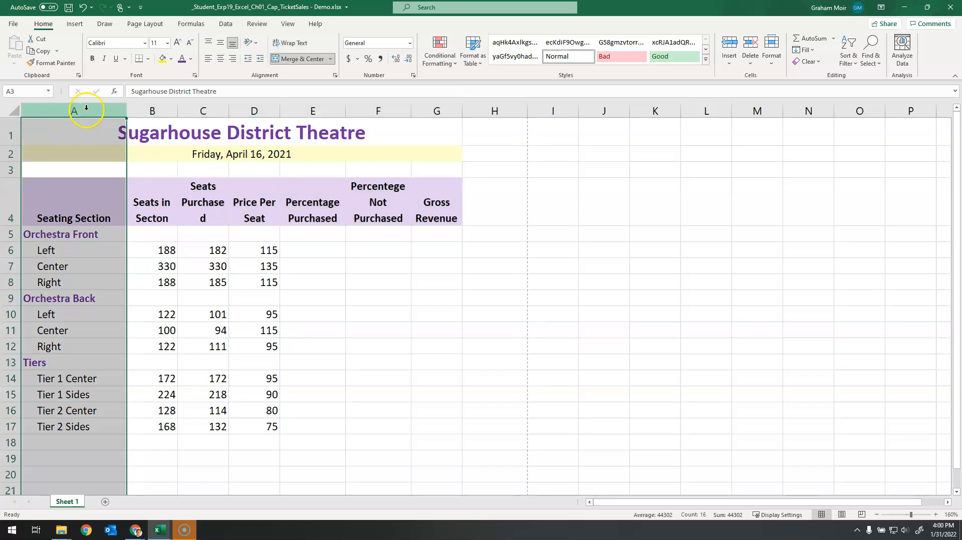
{"action": "left_click", "coordinate": [9, 201]}
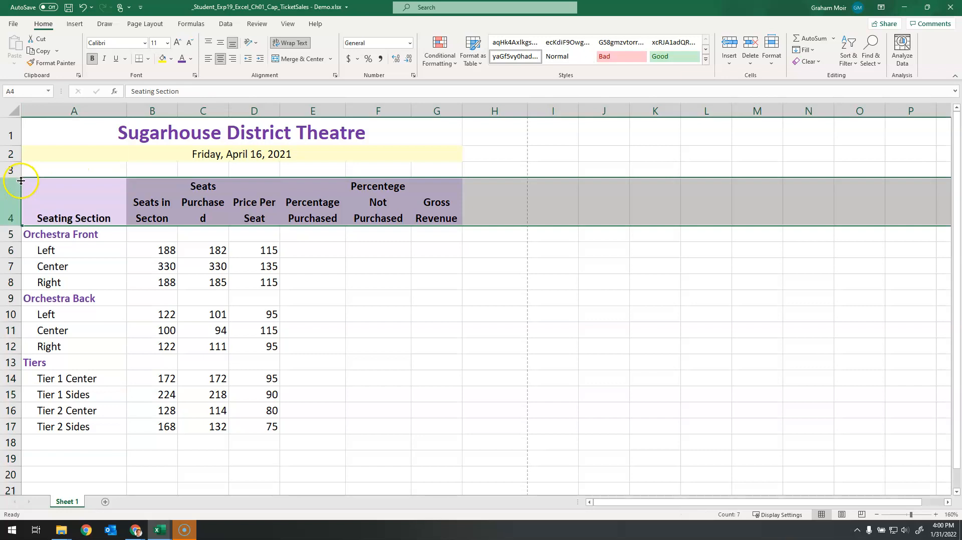
{"action": "right_click", "coordinate": [8, 204]}
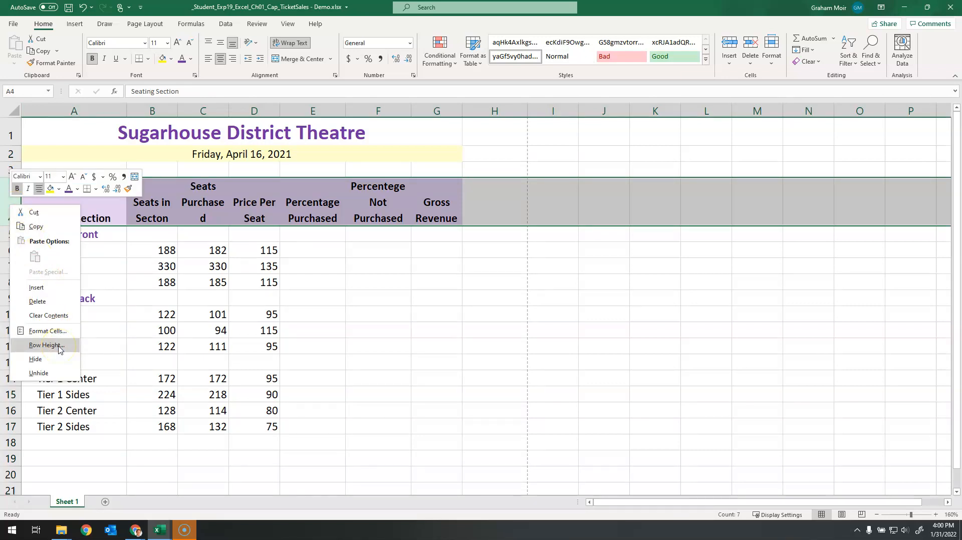
{"action": "left_click", "coordinate": [46, 345]}
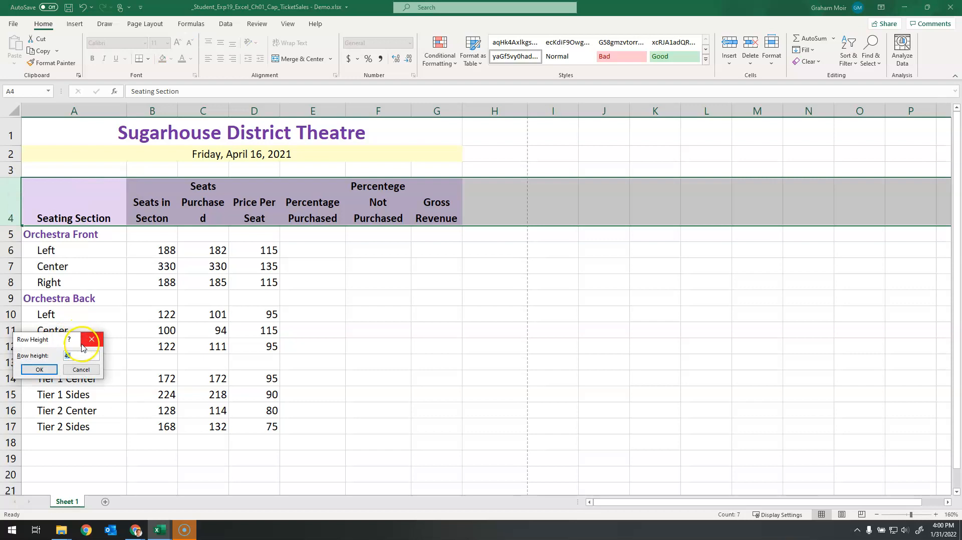
{"action": "type", "text": "30"}
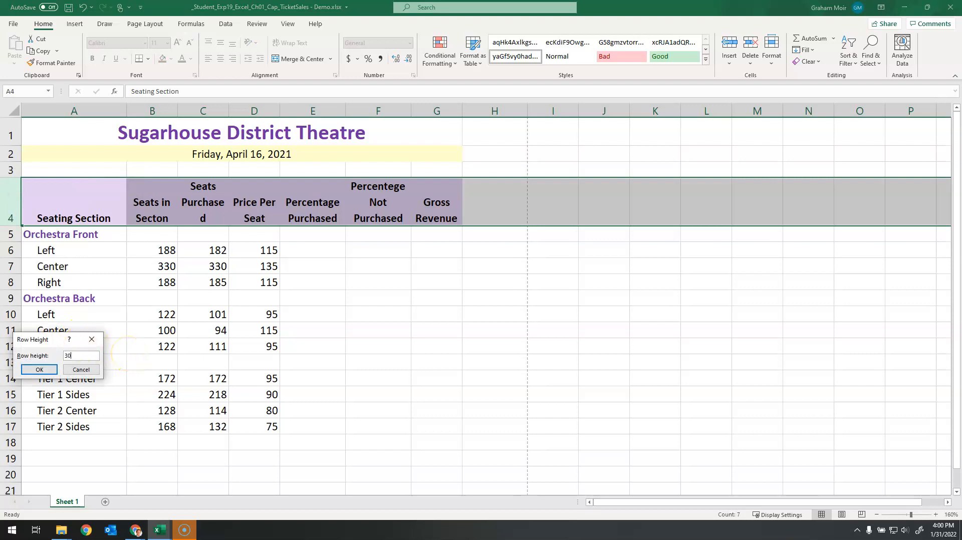
{"action": "left_click_drag", "start_coordinate": [40, 339], "coordinate": [280, 253]}
{"action": "left_click", "coordinate": [284, 288]}
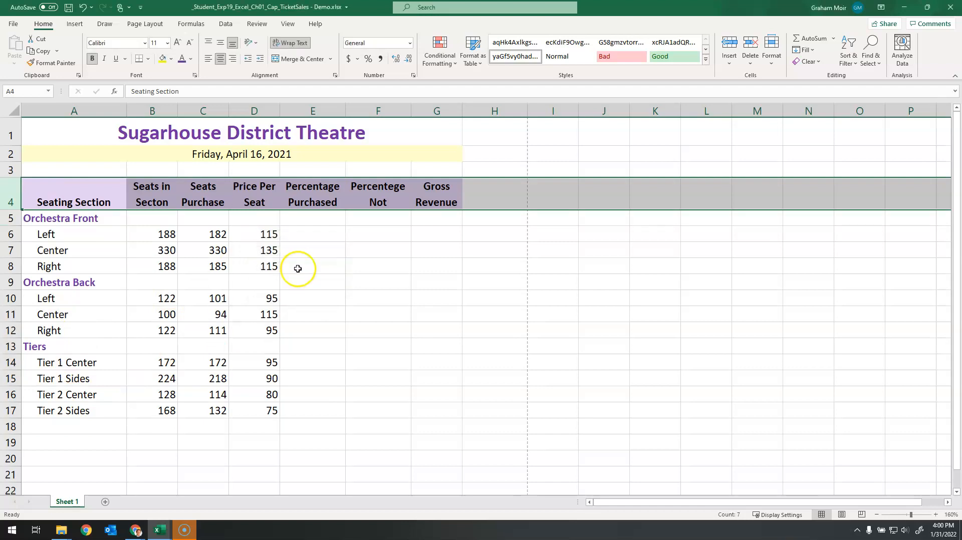
{"action": "left_click", "coordinate": [328, 261]}
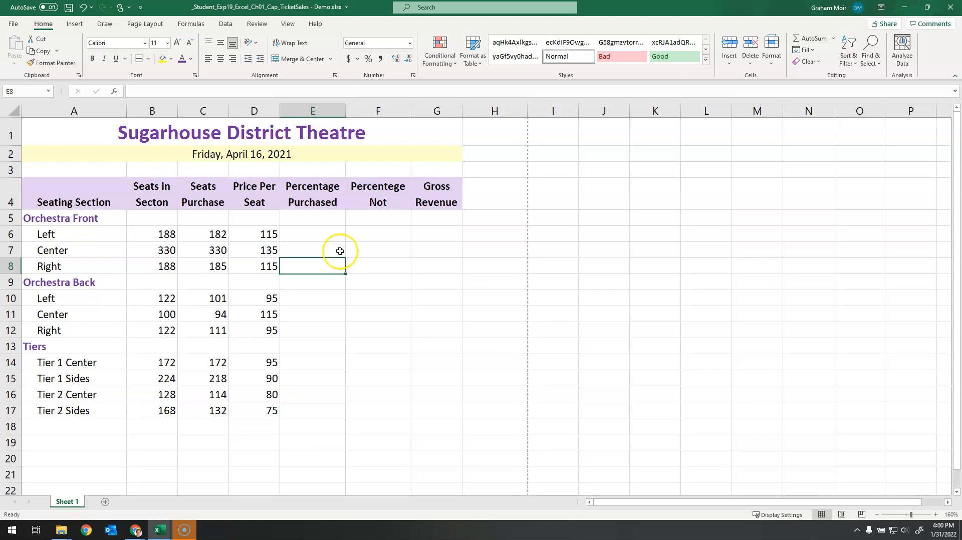
Step: Replace every occurrence of "Purchased" in the worksheet with "Sold"
{"action": "left_click", "coordinate": [340, 251]}
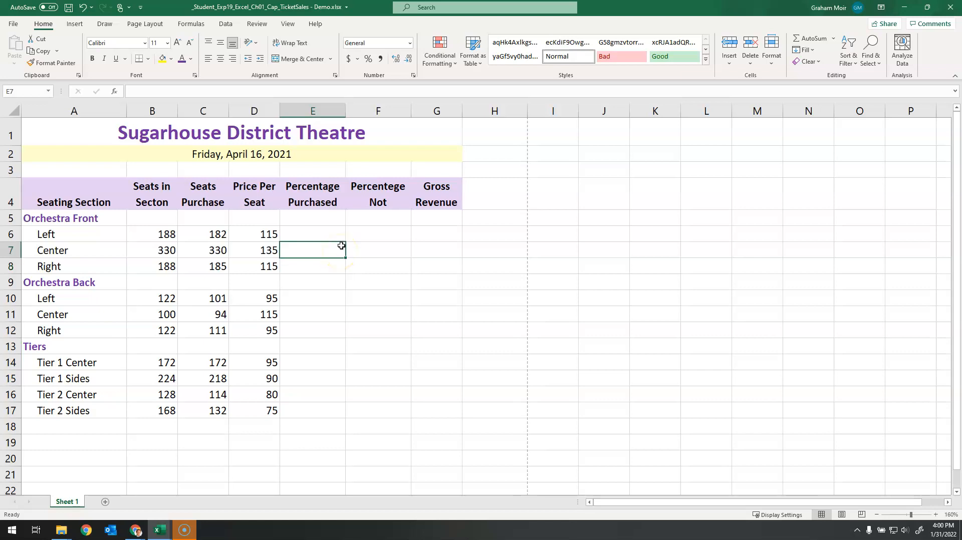
{"action": "key", "text": "ctrl+f"}
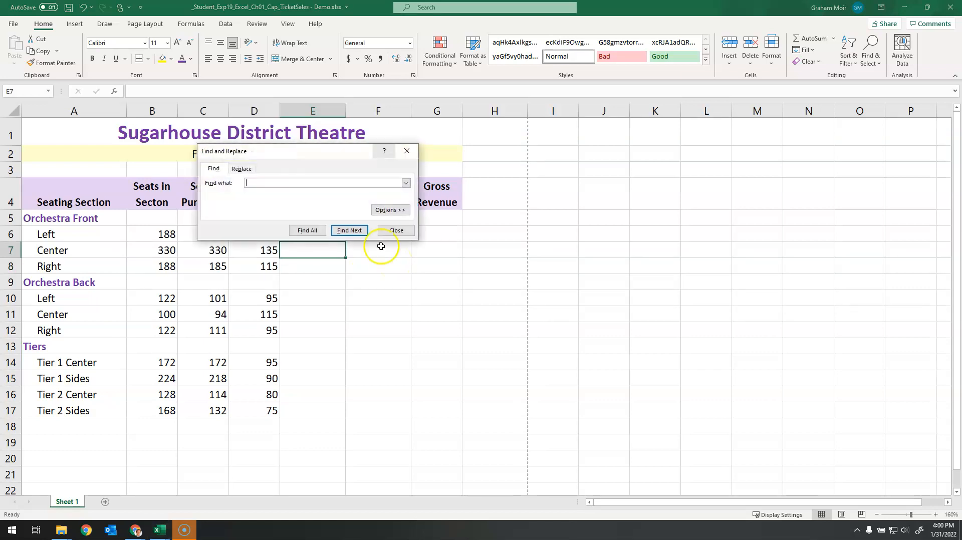
{"action": "left_click_drag", "start_coordinate": [308, 157], "coordinate": [394, 198]}
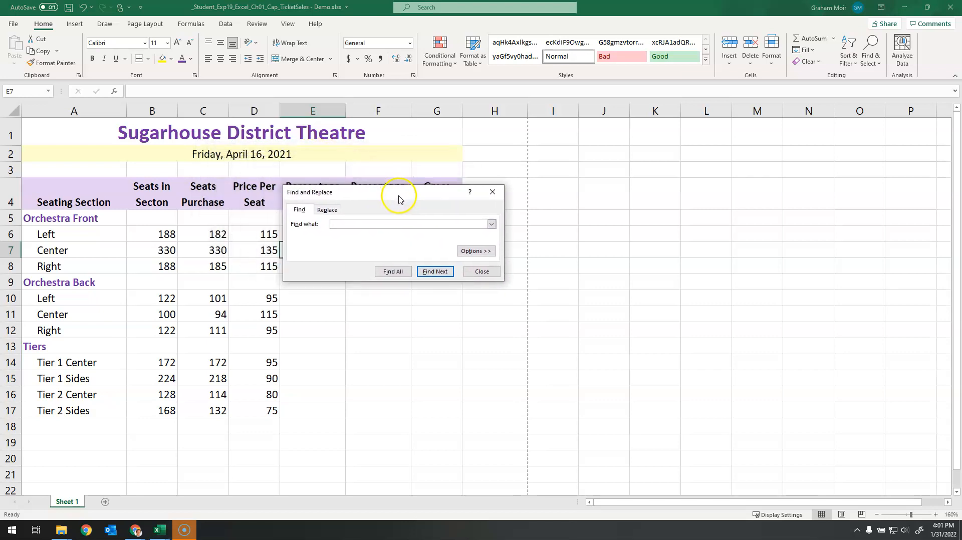
{"action": "left_click", "coordinate": [328, 211]}
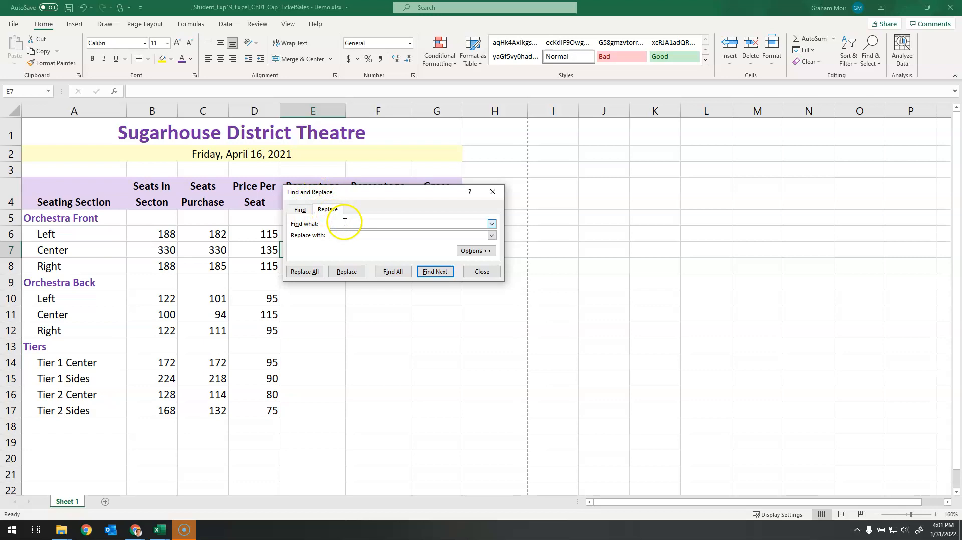
{"action": "type", "text": "Purchased"}
{"action": "left_click", "coordinate": [355, 235]}
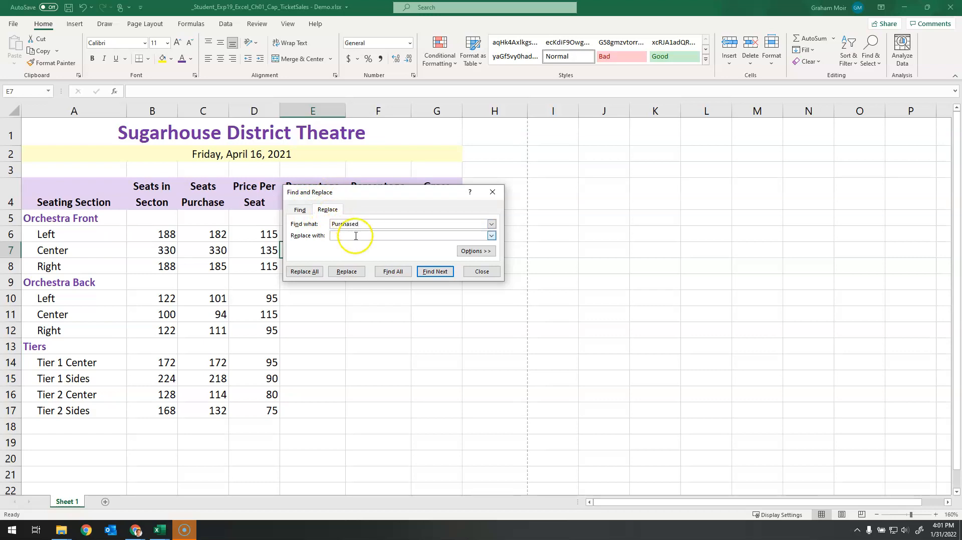
{"action": "type", "text": "Sold"}
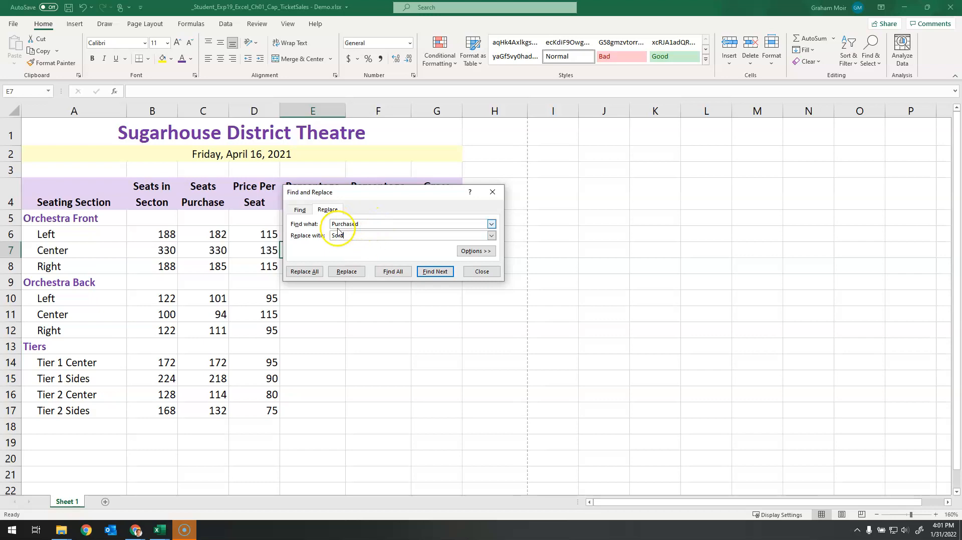
{"action": "left_click", "coordinate": [312, 276]}
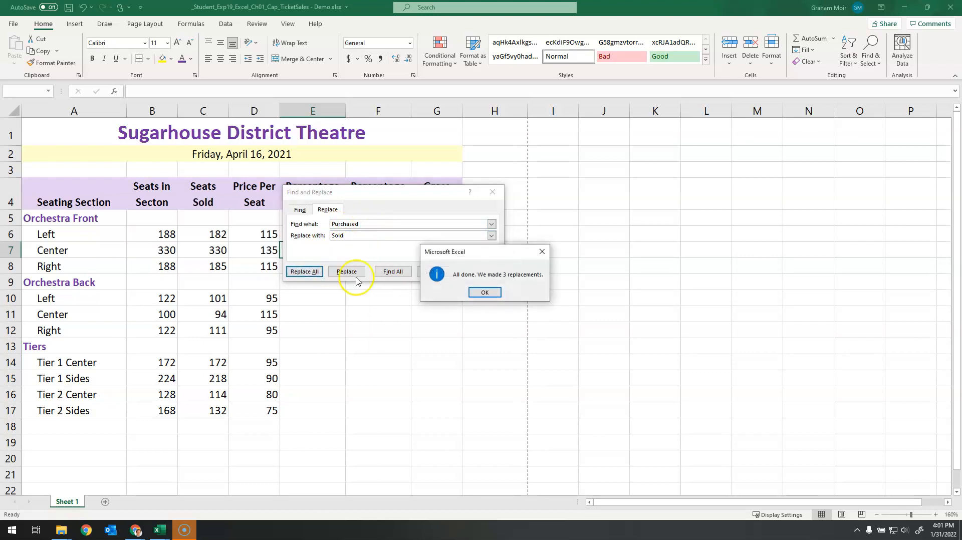
{"action": "left_click", "coordinate": [485, 293]}
{"action": "left_click", "coordinate": [483, 271]}
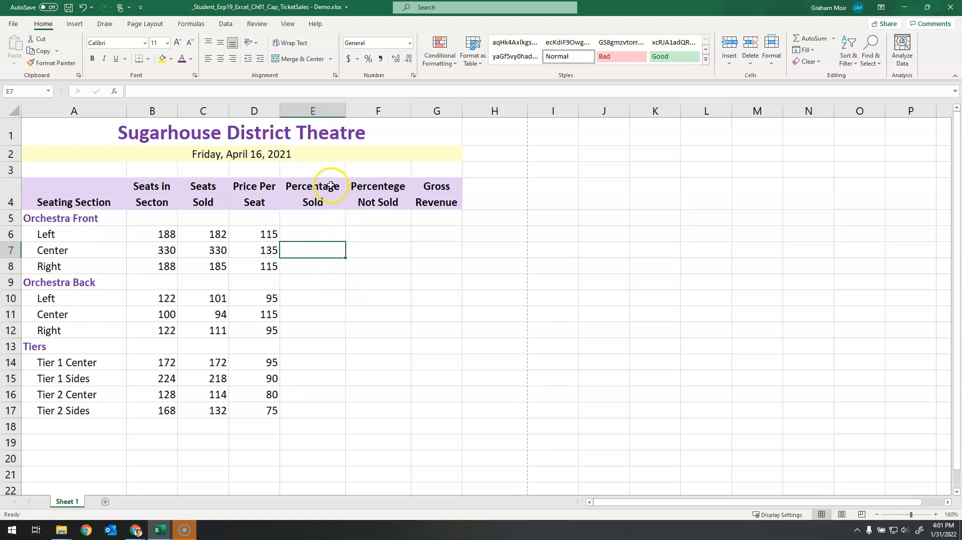
Step: Spell-check the whole sheet, correcting "Secton" to "Section" and "Percentege" to "Percentage" in the row 4 headings
{"action": "left_click", "coordinate": [257, 25]}
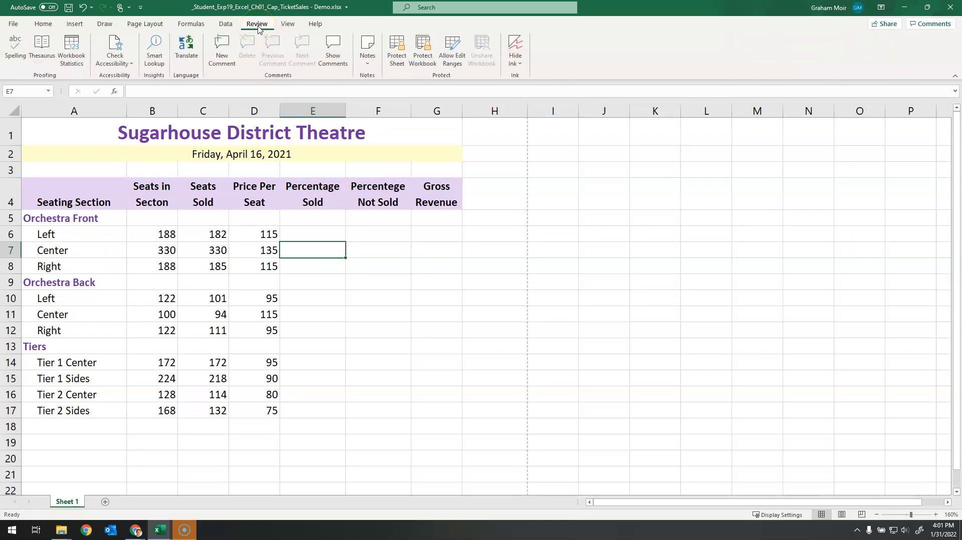
{"action": "left_click", "coordinate": [13, 60]}
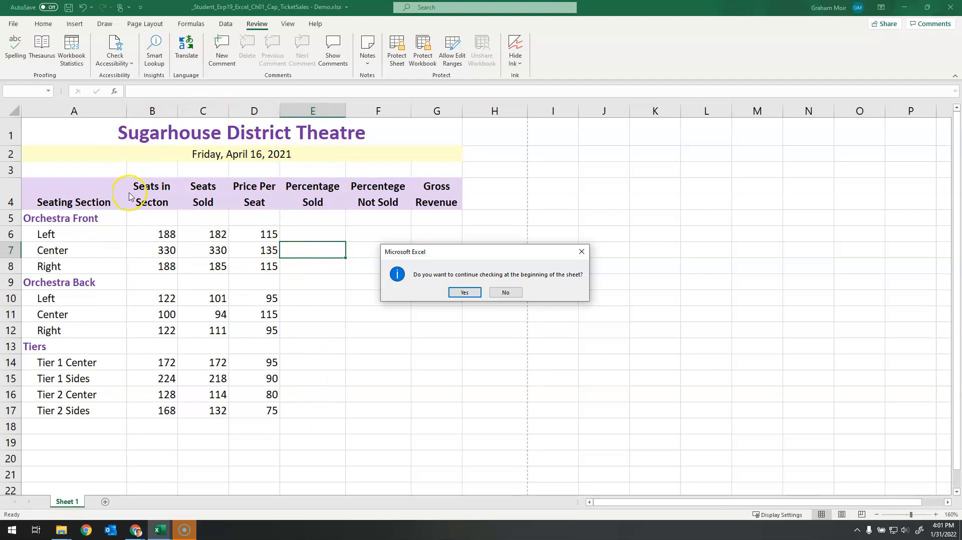
{"action": "left_click", "coordinate": [465, 293]}
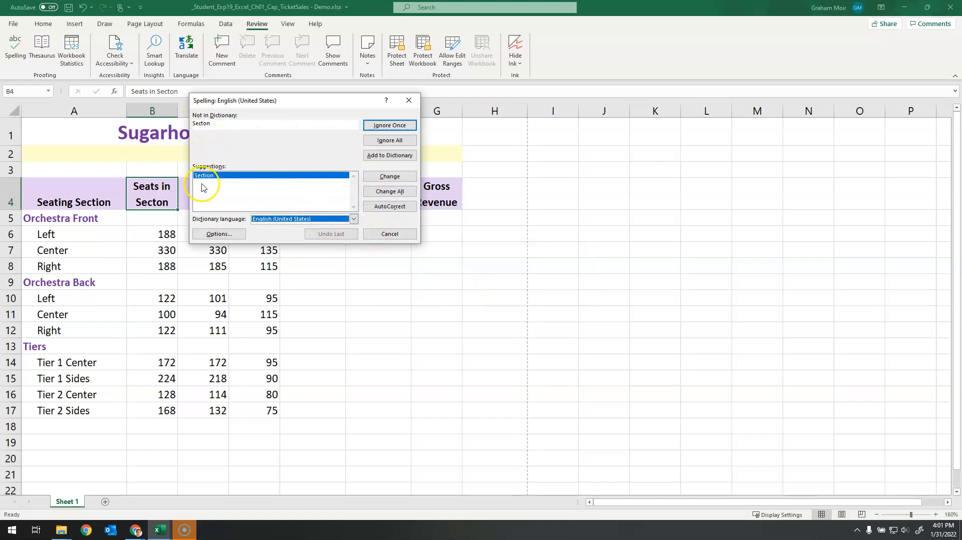
{"action": "left_click", "coordinate": [389, 178]}
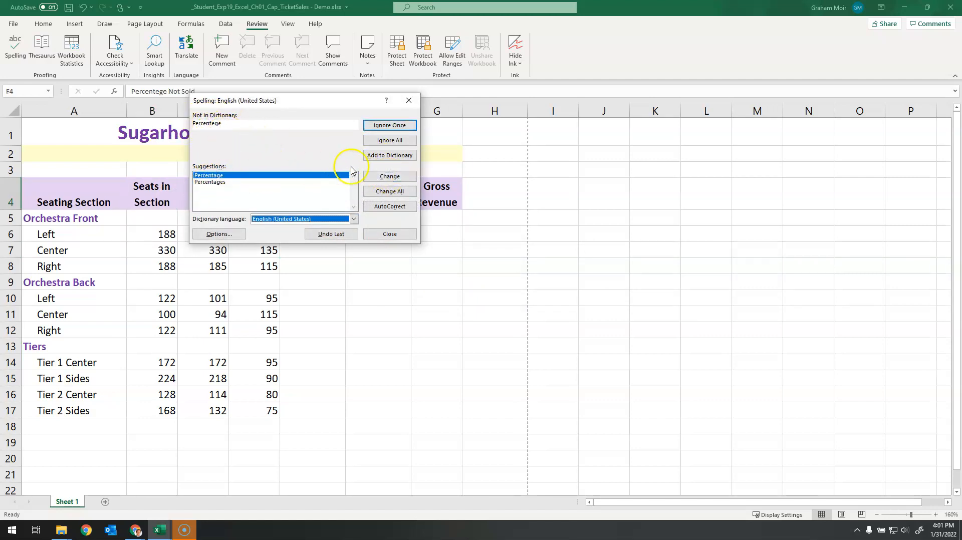
{"action": "left_click", "coordinate": [389, 176]}
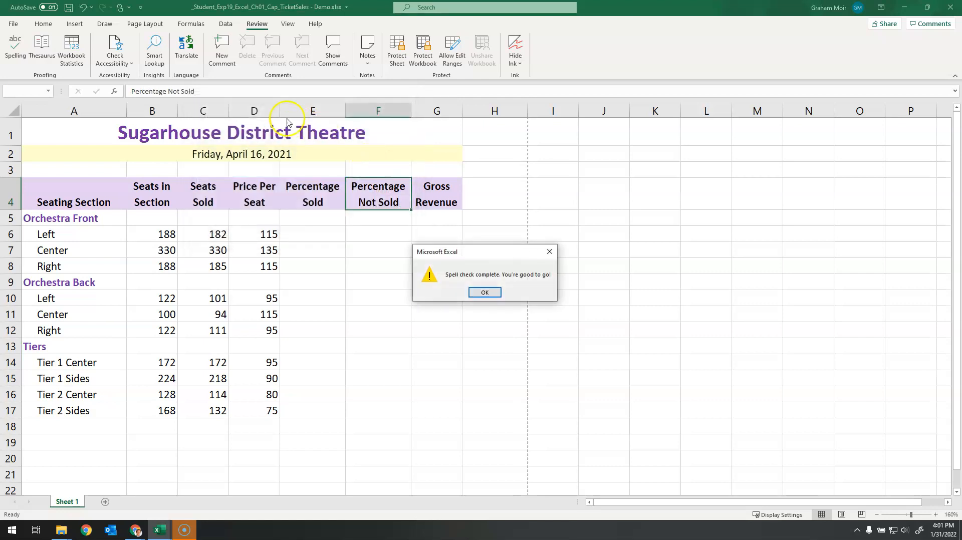
{"action": "left_click", "coordinate": [484, 292]}
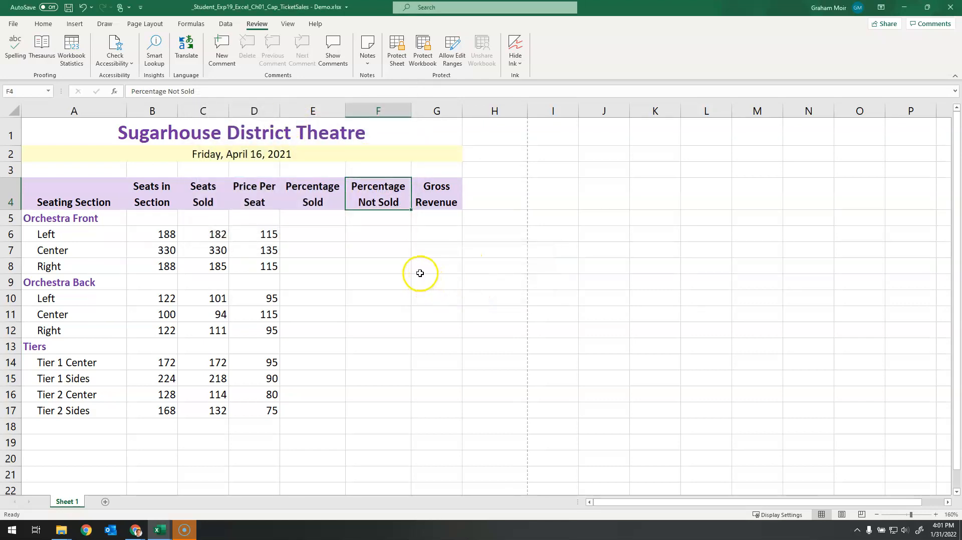
Step: Calculate the percentage sold for the Orchestra Front Left section in E6 with the formula =C6/B6
{"action": "left_click", "coordinate": [391, 265]}
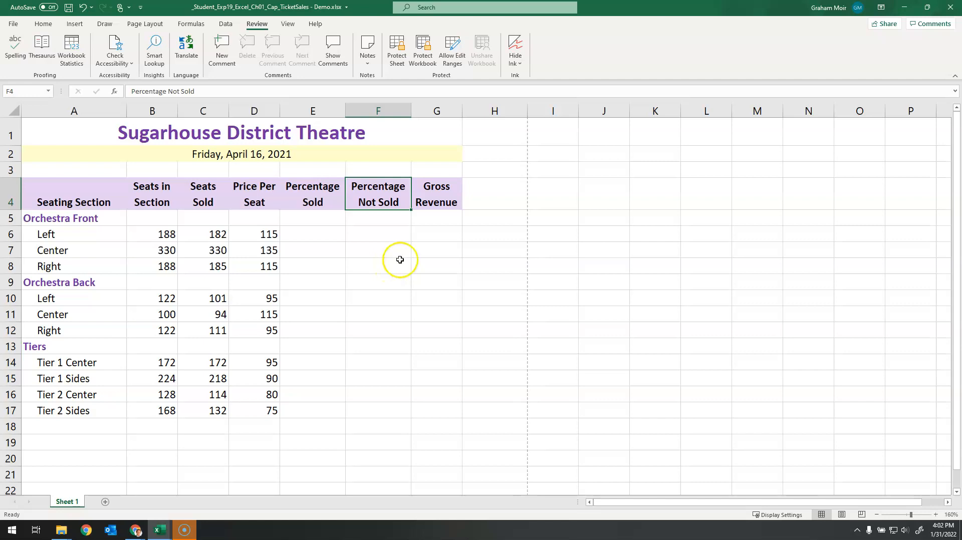
{"action": "left_click", "coordinate": [326, 236]}
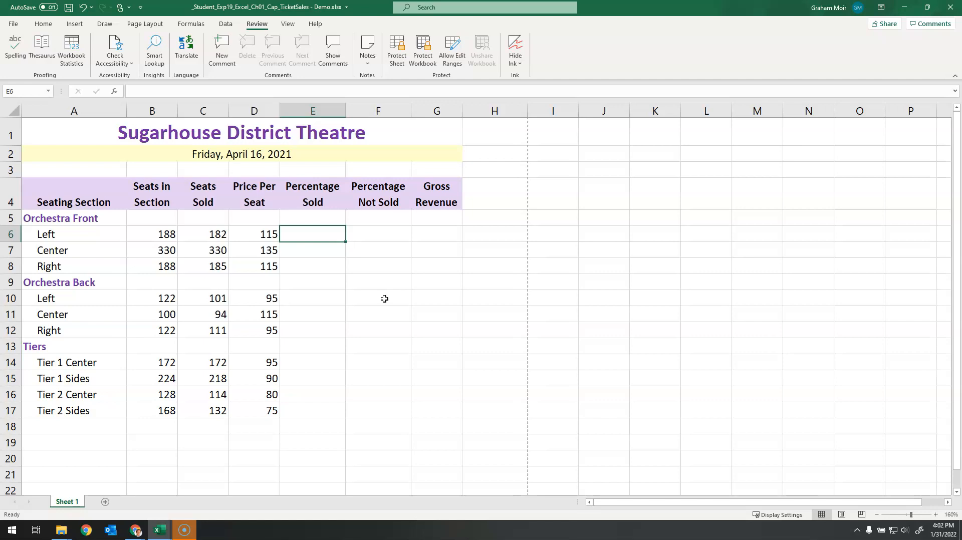
{"action": "type", "text": "="}
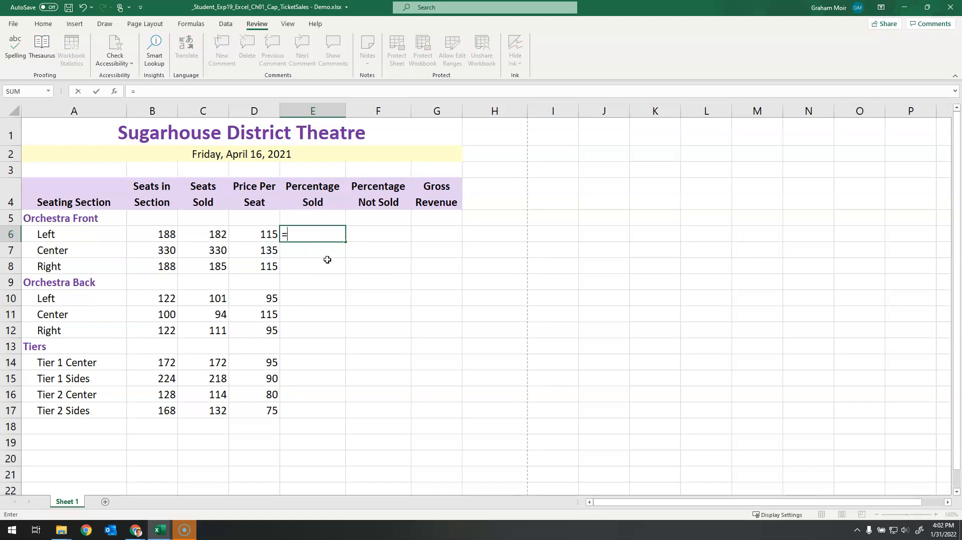
{"action": "left_click", "coordinate": [203, 236]}
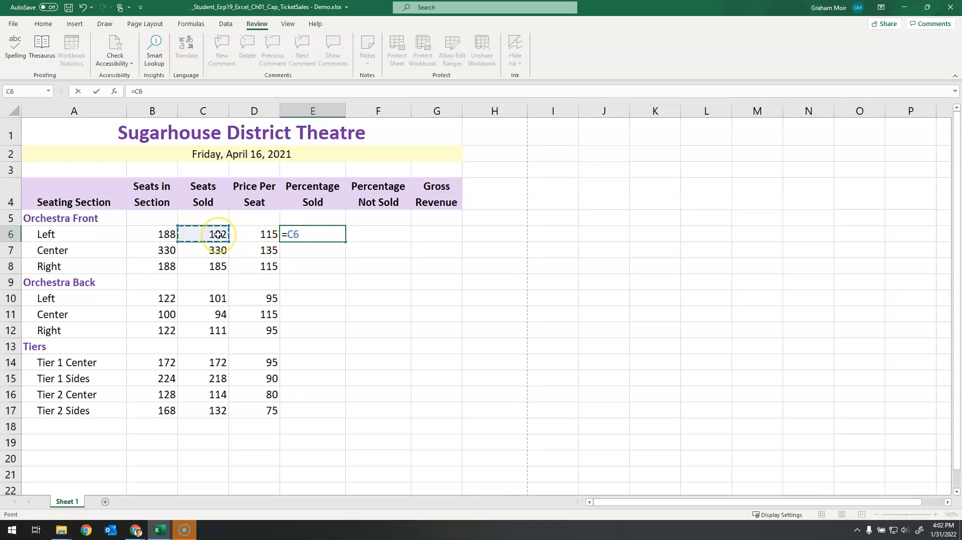
{"action": "type", "text": "/"}
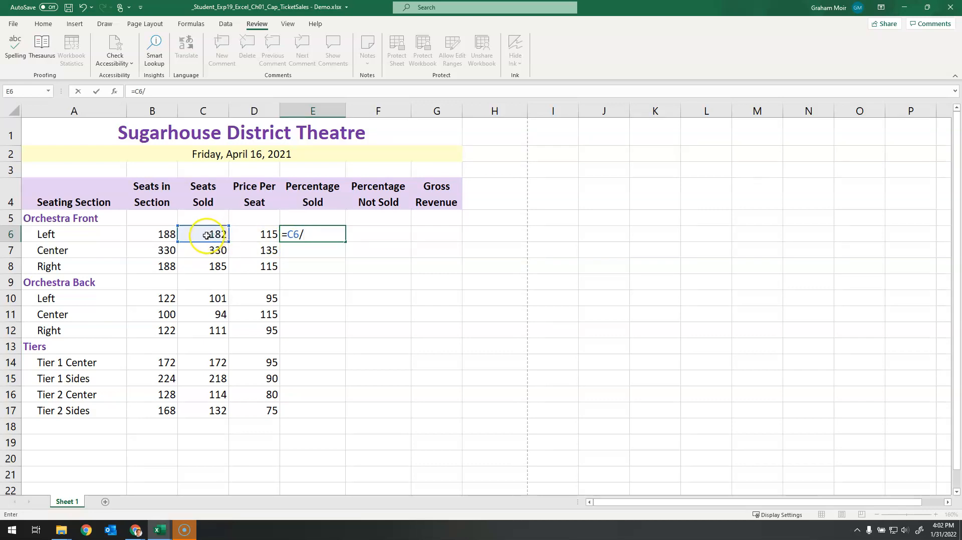
{"action": "left_click", "coordinate": [145, 234]}
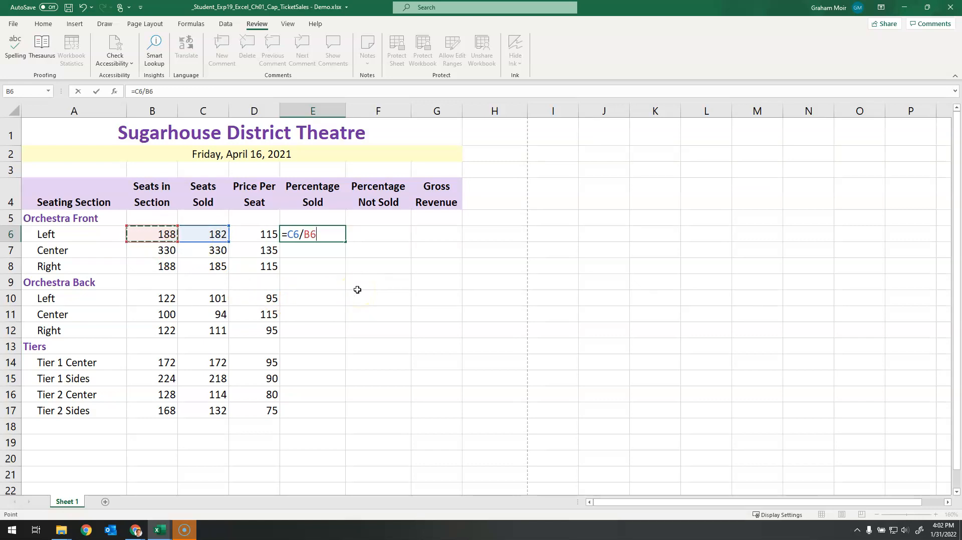
{"action": "key", "text": "Return"}
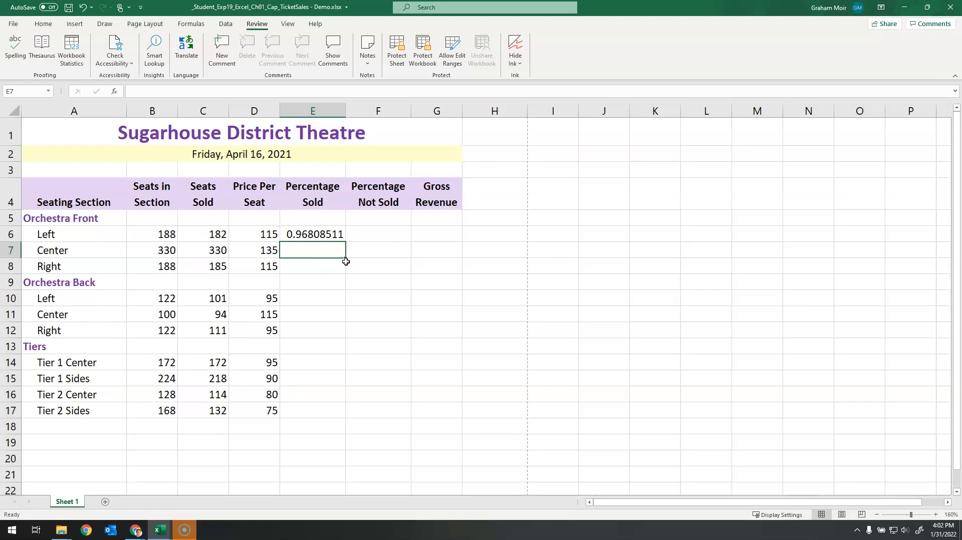
Step: Copy the Percentage Sold formula from E6 down through E17
{"action": "left_click", "coordinate": [326, 240]}
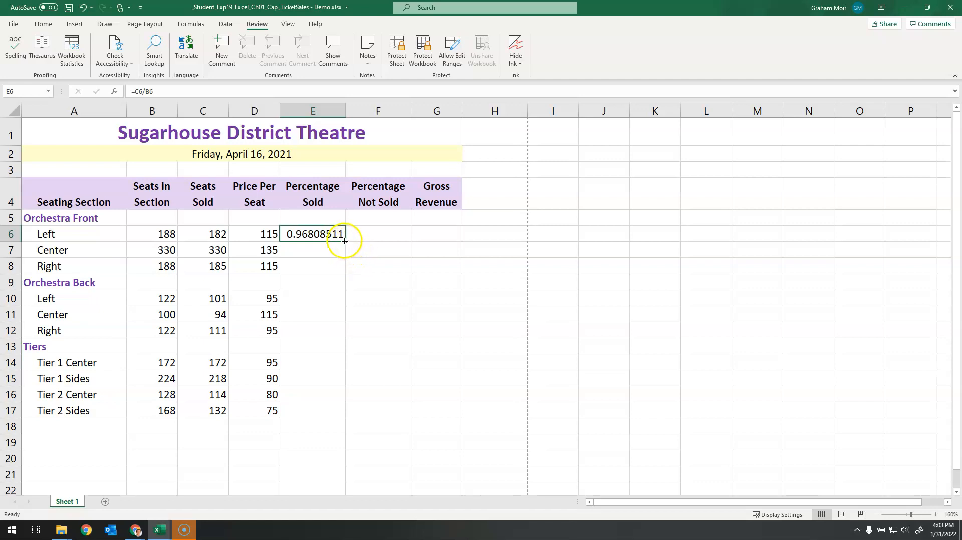
{"action": "left_click_drag", "start_coordinate": [345, 242], "coordinate": [340, 419]}
{"action": "left_click", "coordinate": [311, 249]}
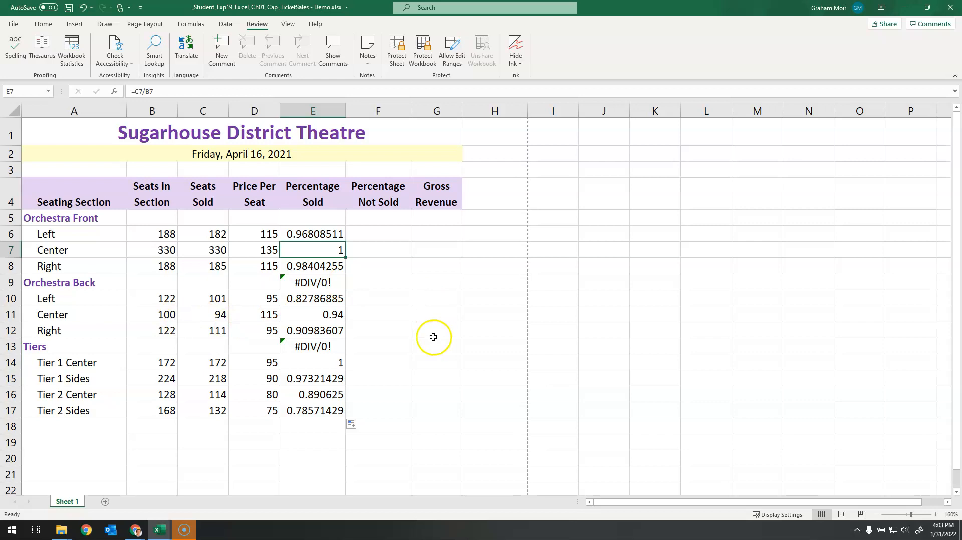
{"action": "left_click", "coordinate": [384, 300]}
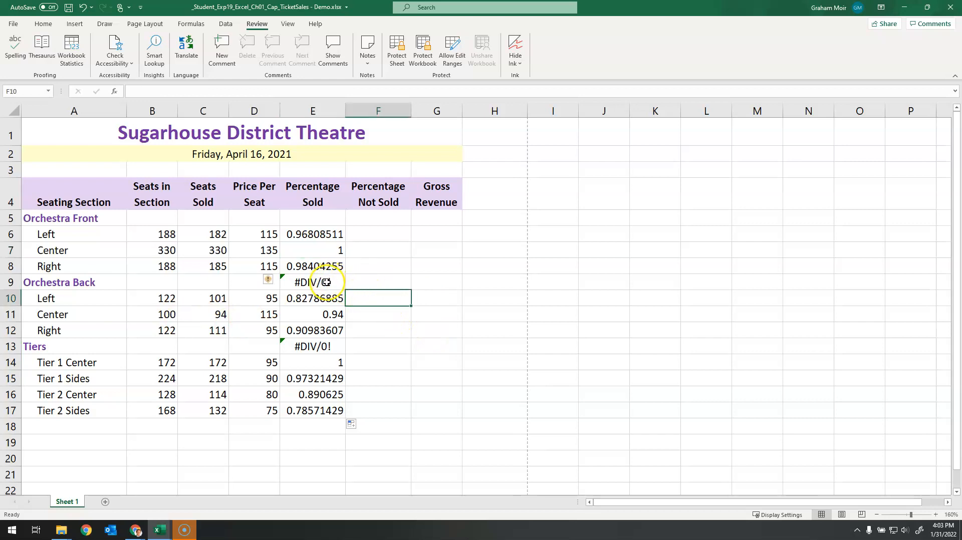
Step: Clear the copied formulas from E9 and E13 in the Orchestra Back and Tiers label rows
{"action": "left_click", "coordinate": [326, 282]}
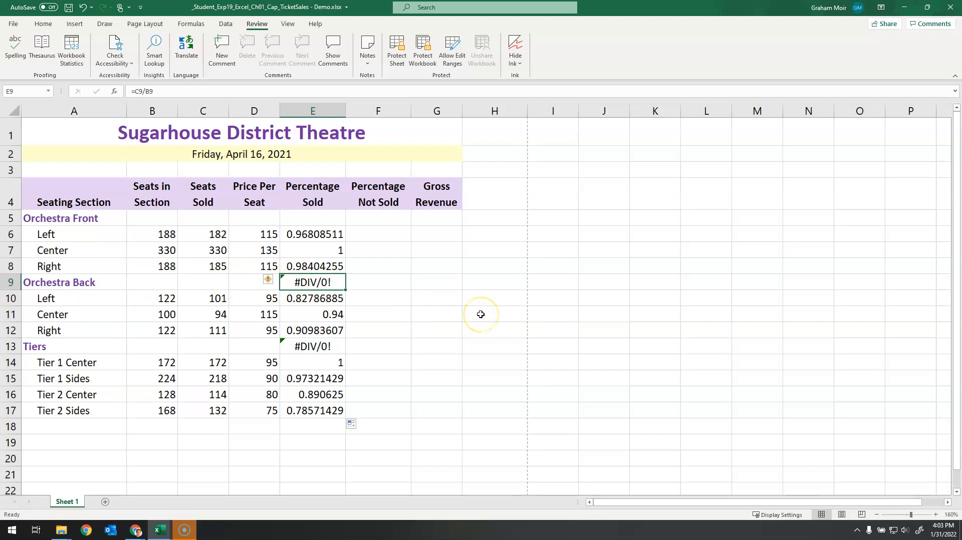
{"action": "key", "text": "Delete"}
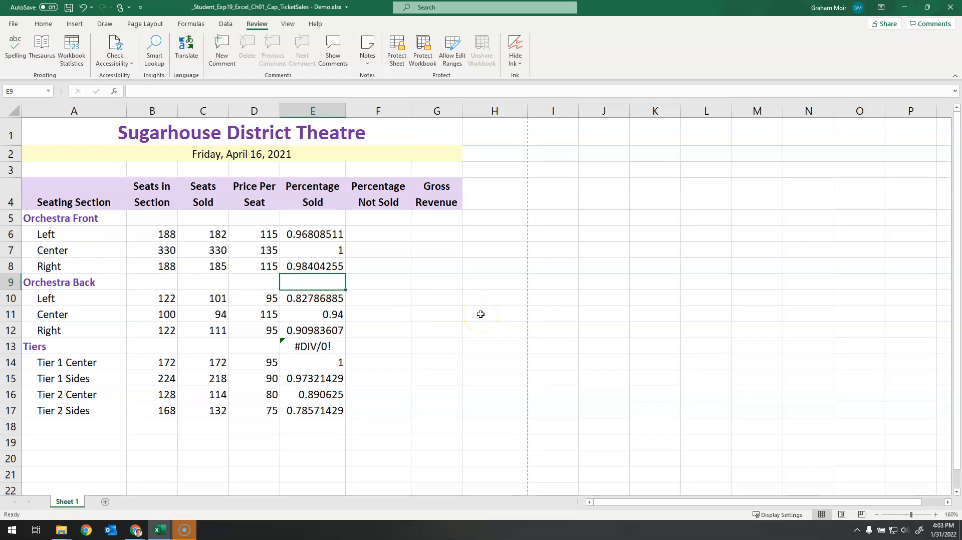
{"action": "left_click", "coordinate": [326, 346]}
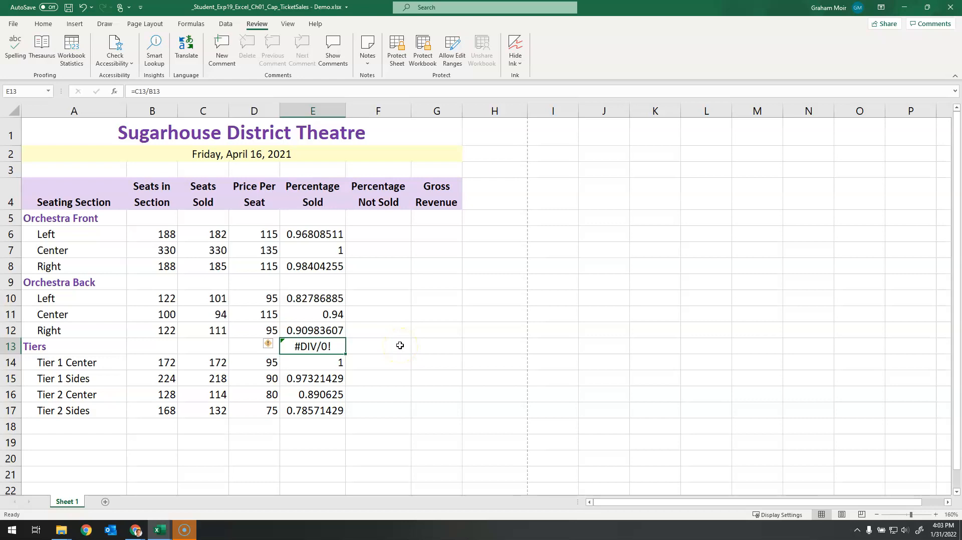
{"action": "key", "text": "Delete"}
Step: Enter the Percentage Not Sold formula =1-E6 in F6 and copy it down through F17
{"action": "left_click", "coordinate": [370, 236]}
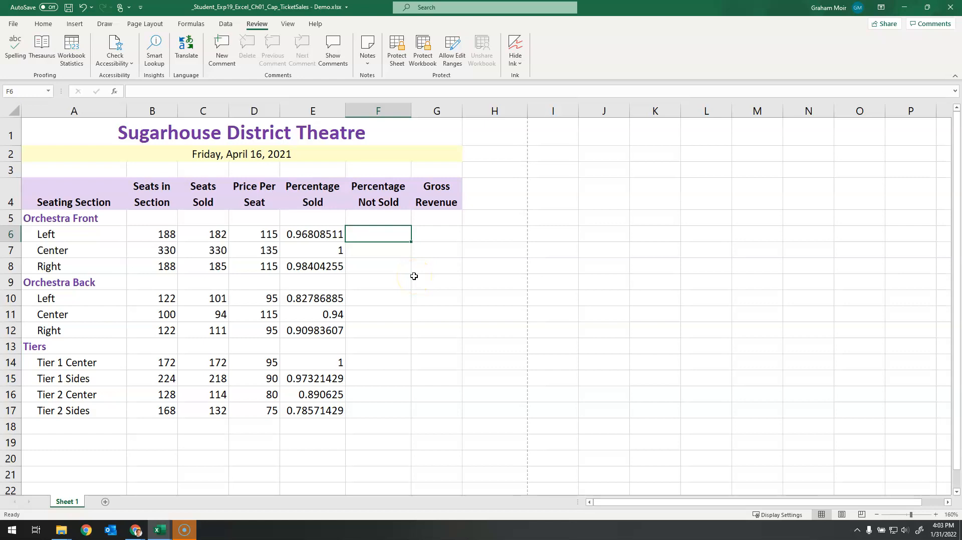
{"action": "type", "text": "="}
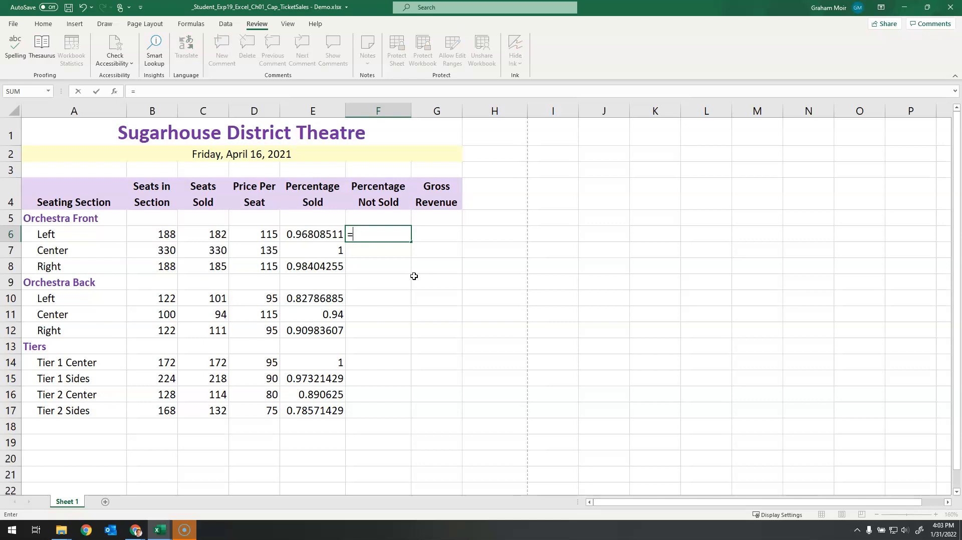
{"action": "type", "text": "1-"}
{"action": "left_click", "coordinate": [321, 235]}
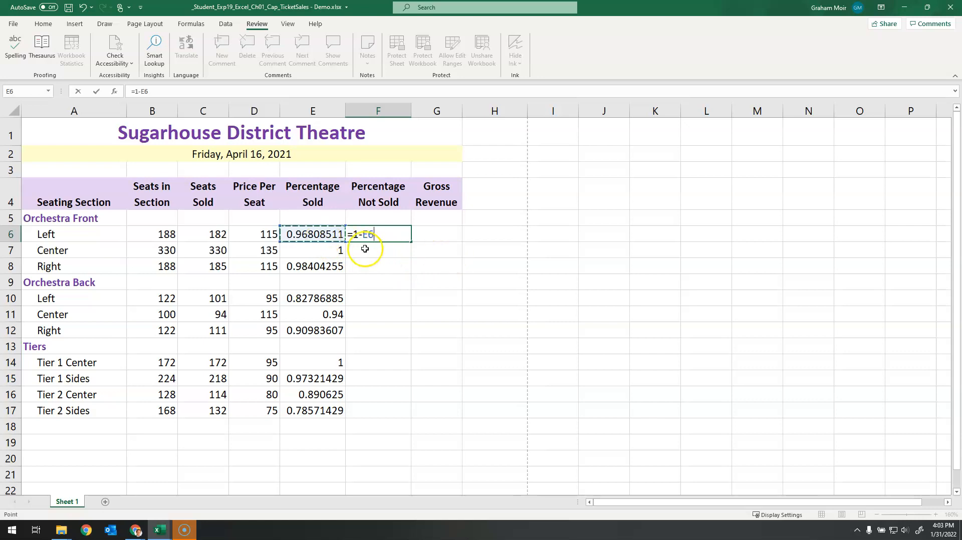
{"action": "key", "text": "Return"}
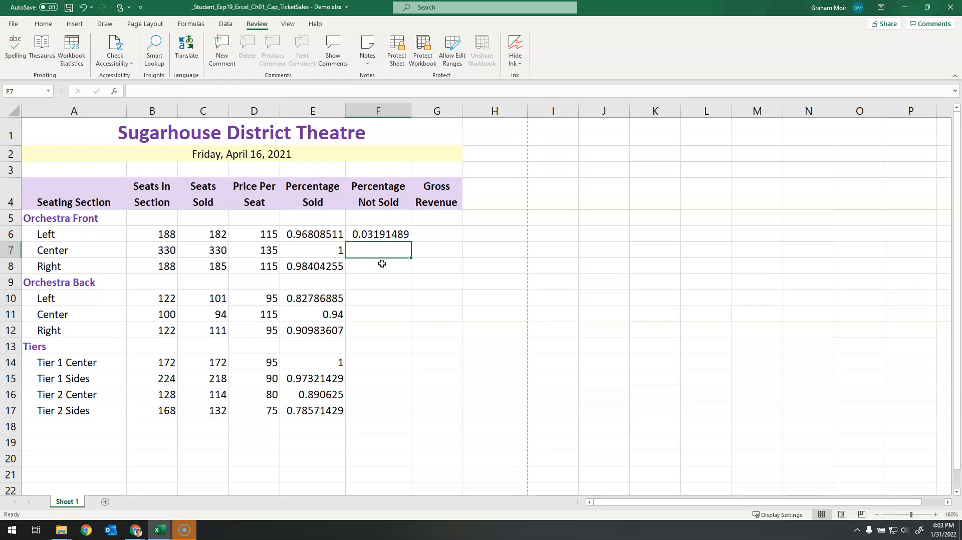
{"action": "left_click", "coordinate": [406, 238]}
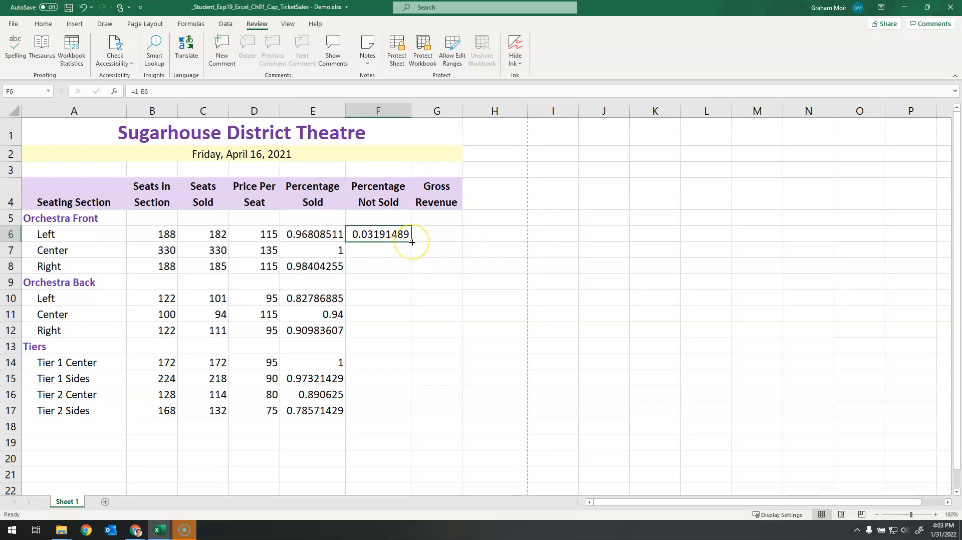
{"action": "left_click_drag", "start_coordinate": [412, 242], "coordinate": [408, 413]}
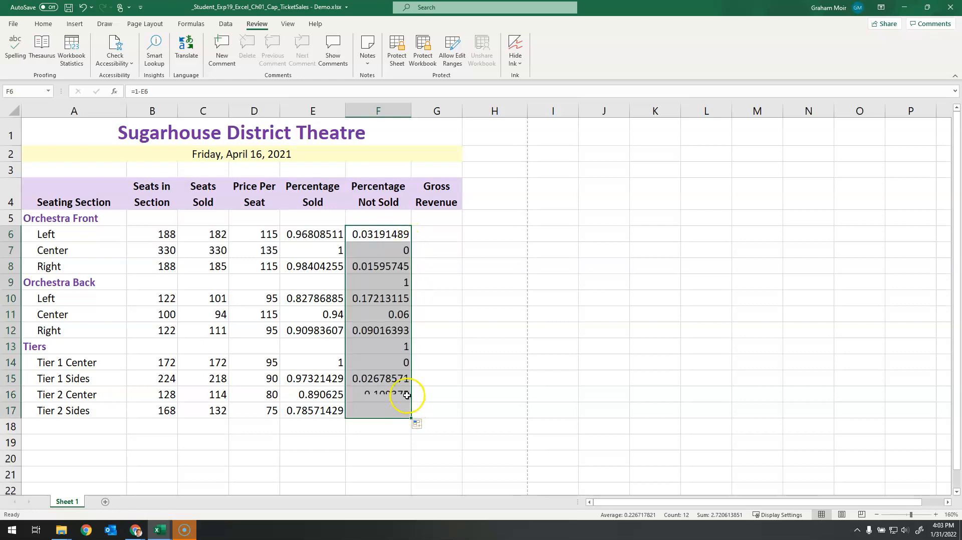
Step: Clear the copied formulas from F9 and F13 in the Orchestra Back and Tiers label rows
{"action": "left_click", "coordinate": [386, 281]}
{"action": "key", "text": "Delete"}
{"action": "key", "text": "Down"}
{"action": "key", "text": "Down"}
{"action": "key", "text": "Down"}
{"action": "key", "text": "Down"}
{"action": "key", "text": "Delete"}
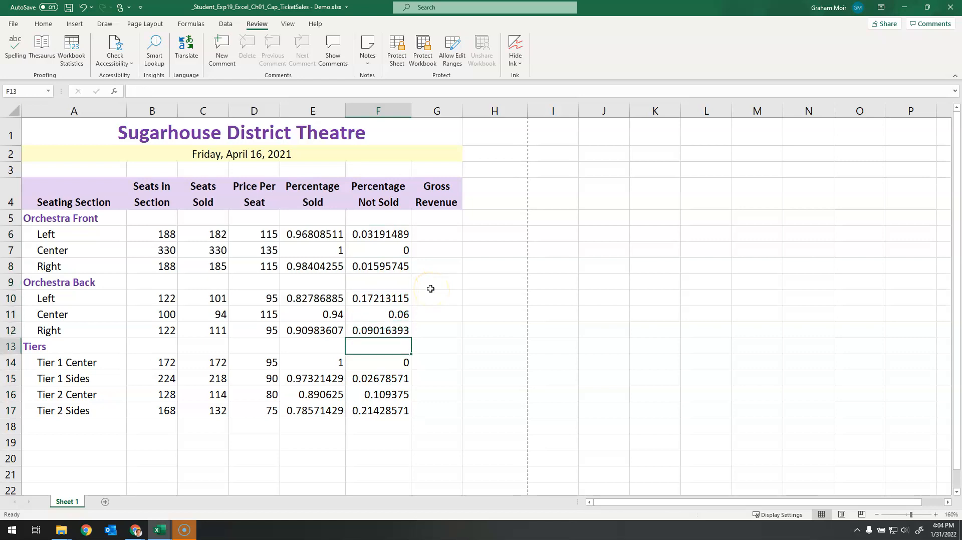
Step: Enter the Gross Revenue formula =C6*D6 in G6 and copy it down through G17
{"action": "left_click", "coordinate": [465, 270]}
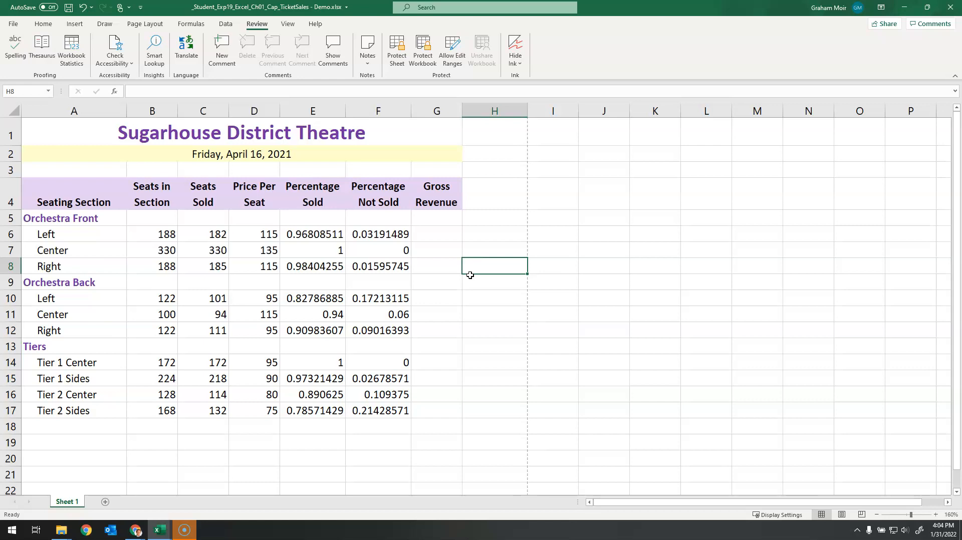
{"action": "left_click", "coordinate": [445, 237]}
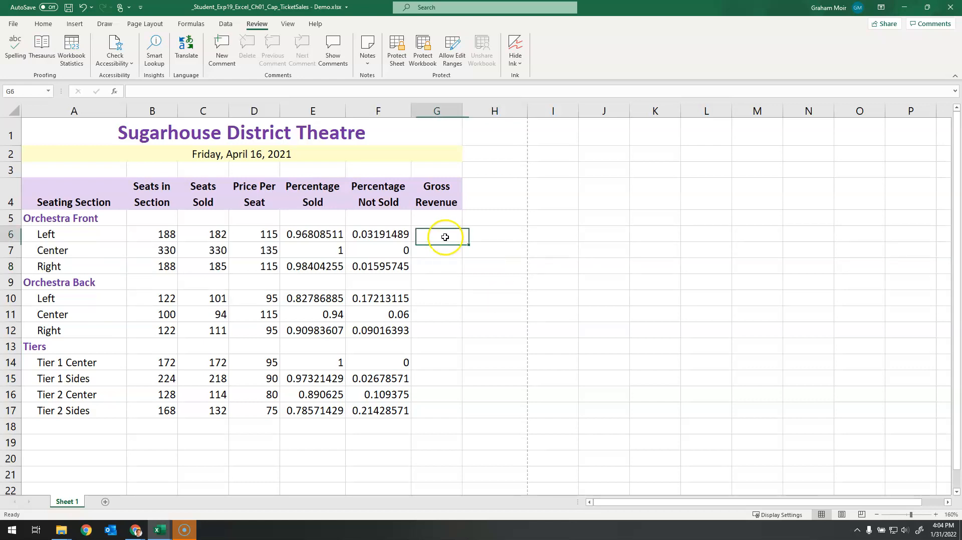
{"action": "type", "text": "="}
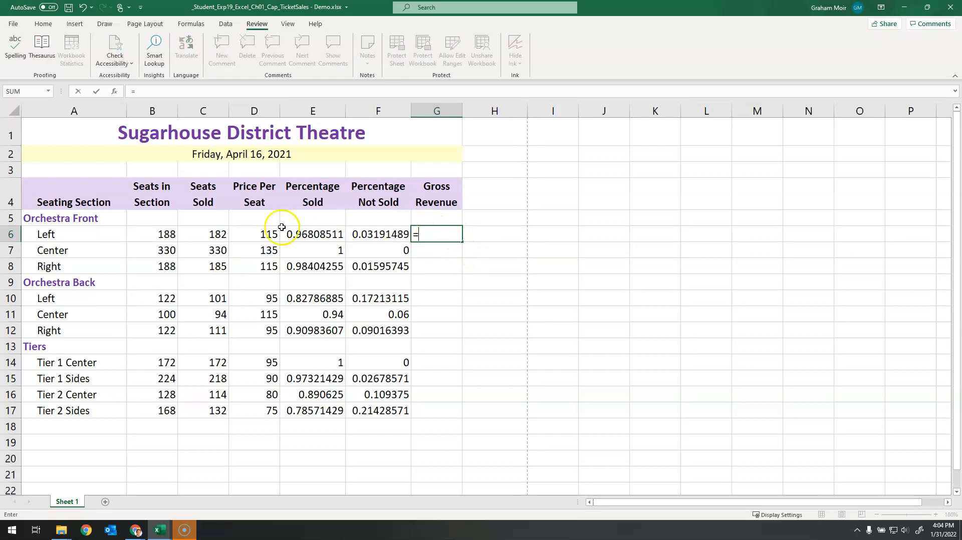
{"action": "left_click", "coordinate": [200, 234]}
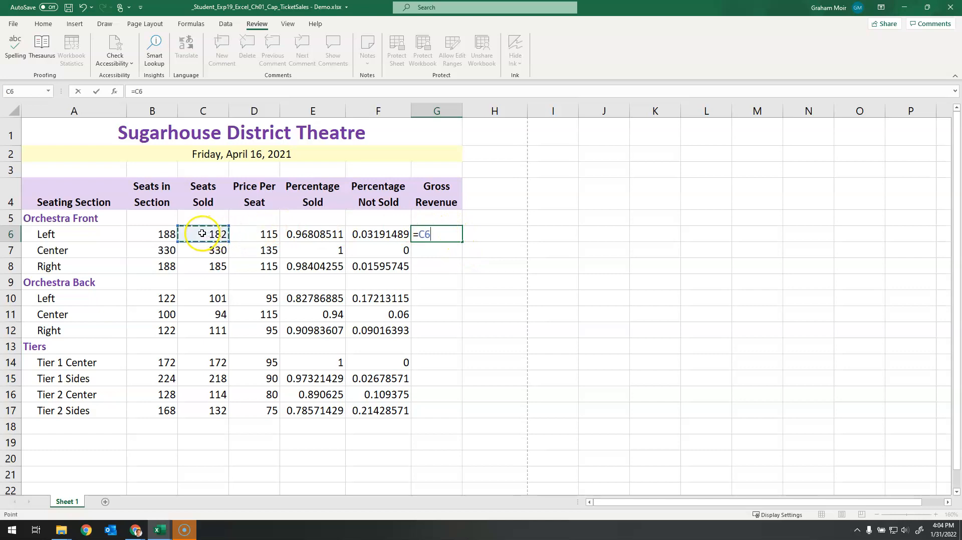
{"action": "type", "text": "*"}
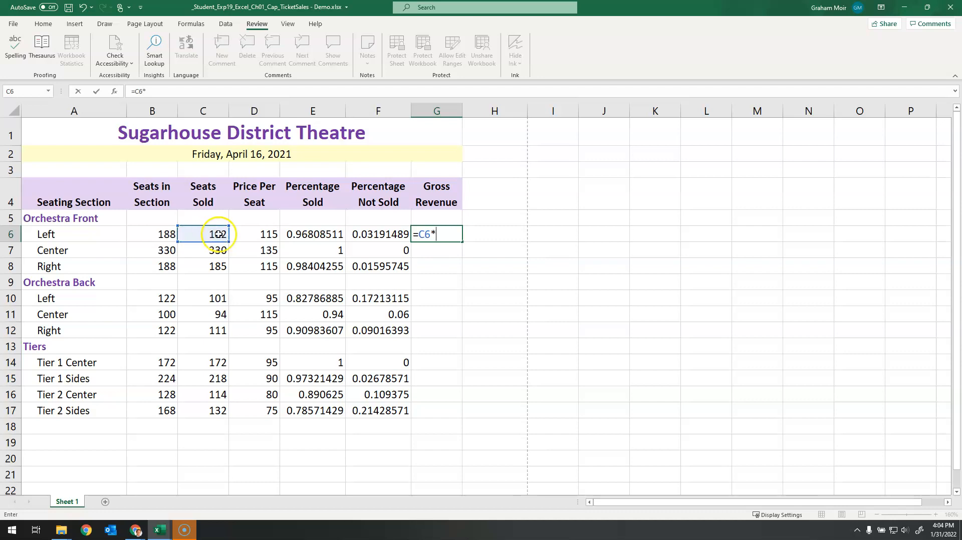
{"action": "left_click", "coordinate": [252, 236]}
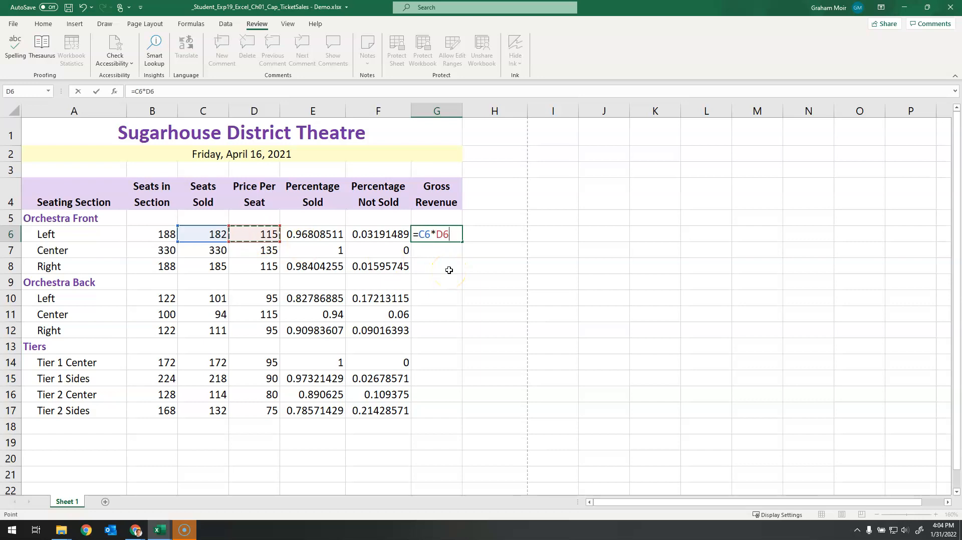
{"action": "key", "text": "Return"}
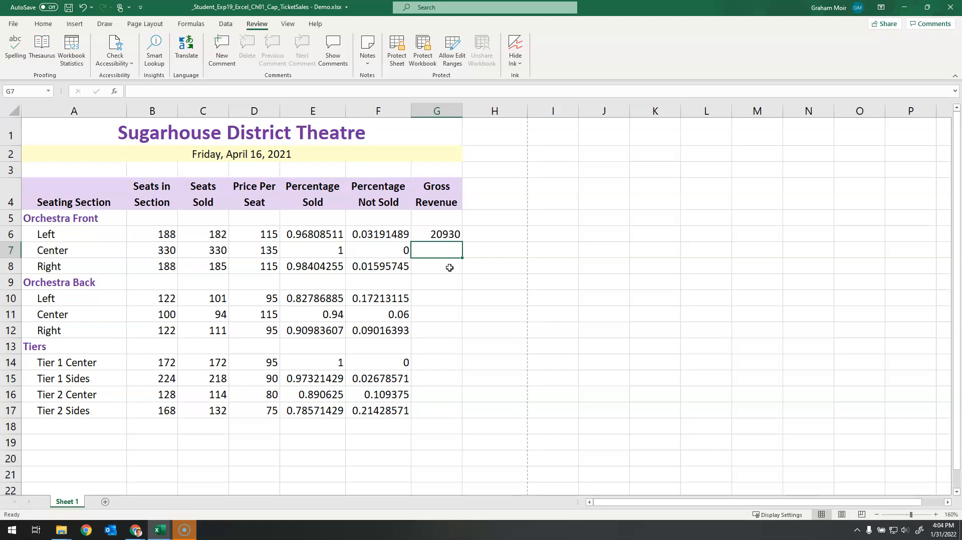
{"action": "left_click", "coordinate": [454, 236]}
{"action": "left_click_drag", "start_coordinate": [462, 242], "coordinate": [450, 411]}
Step: Clear the copied formulas from G9 and G13 in the Orchestra Back and Tiers label rows
{"action": "left_click", "coordinate": [437, 286]}
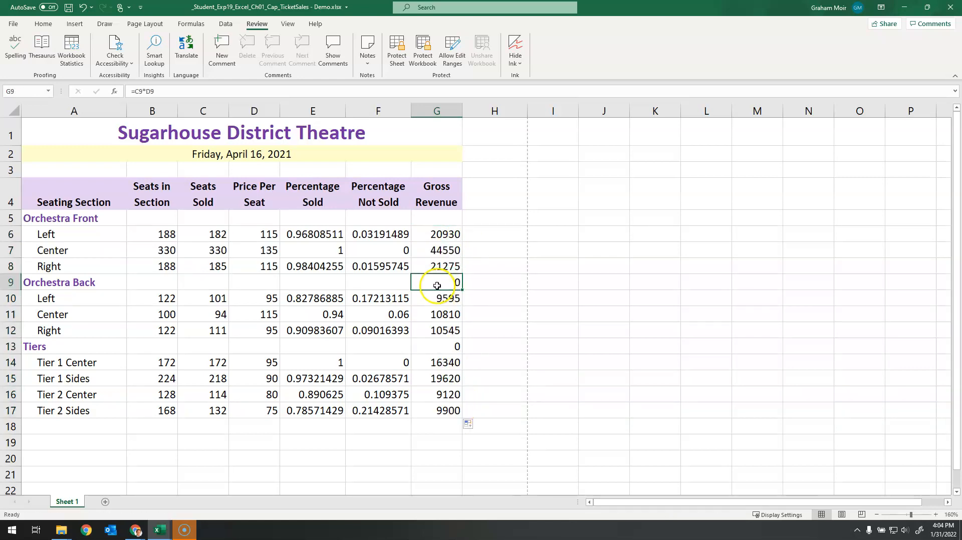
{"action": "key", "text": "Delete"}
{"action": "key", "text": "Down"}
{"action": "key", "text": "Down"}
{"action": "key", "text": "Down"}
{"action": "key", "text": "Down"}
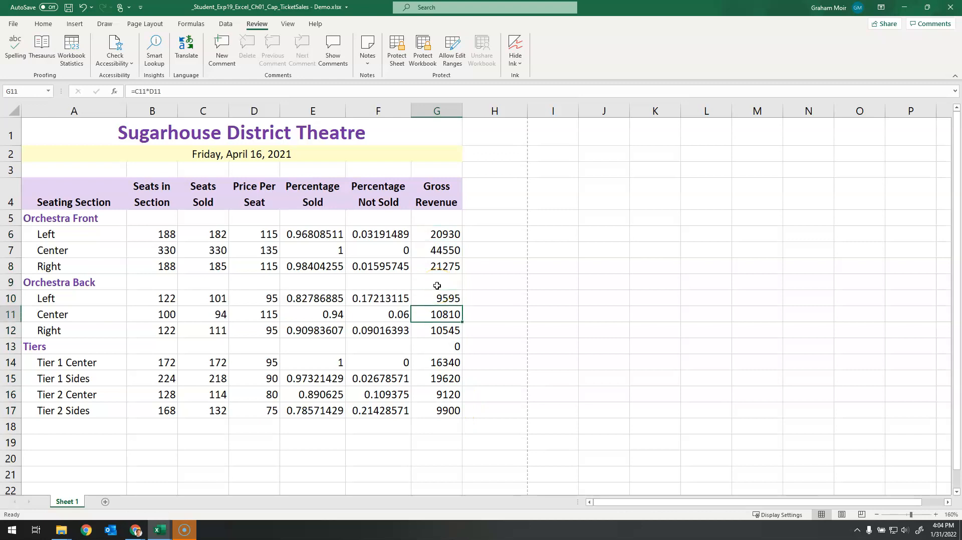
{"action": "key", "text": "Delete"}
{"action": "left_click", "coordinate": [572, 286]}
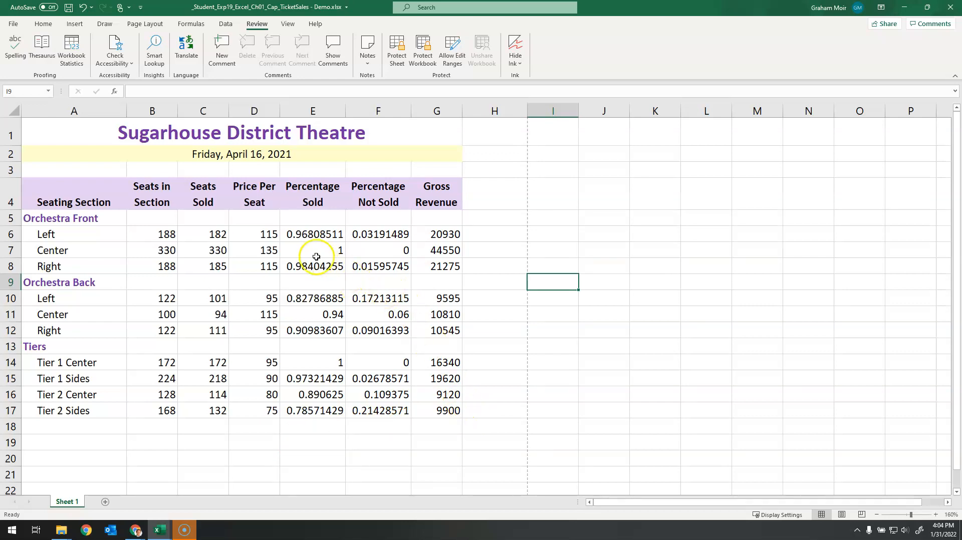
Step: Format the Price Per Seat values in D6:D17 as Accounting with the $ symbol and 0 decimal places
{"action": "left_click_drag", "start_coordinate": [250, 234], "coordinate": [260, 405]}
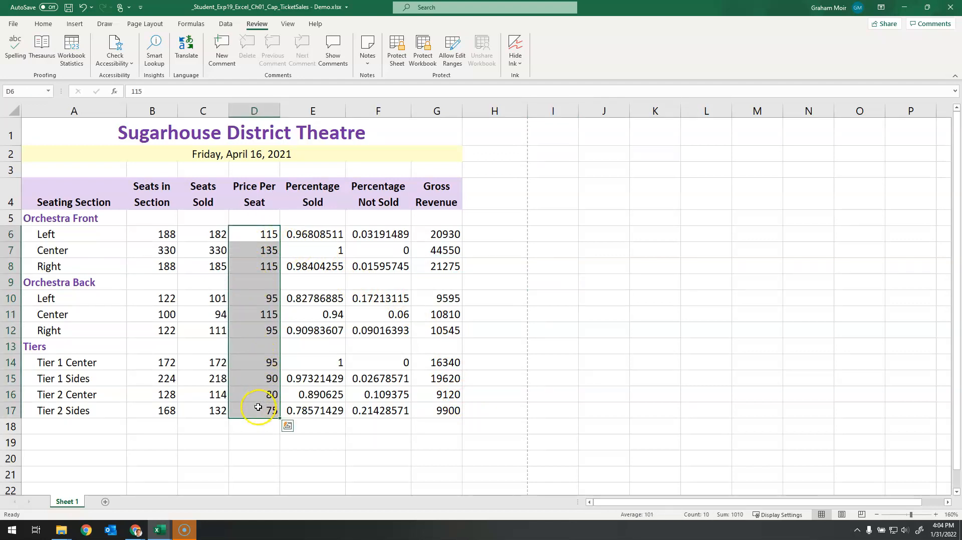
{"action": "left_click", "coordinate": [41, 25]}
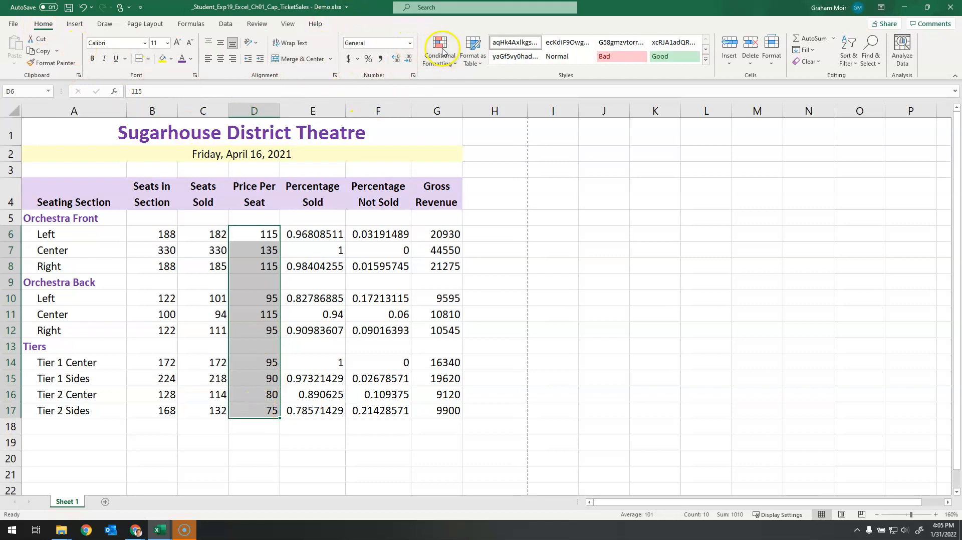
{"action": "left_click", "coordinate": [413, 75]}
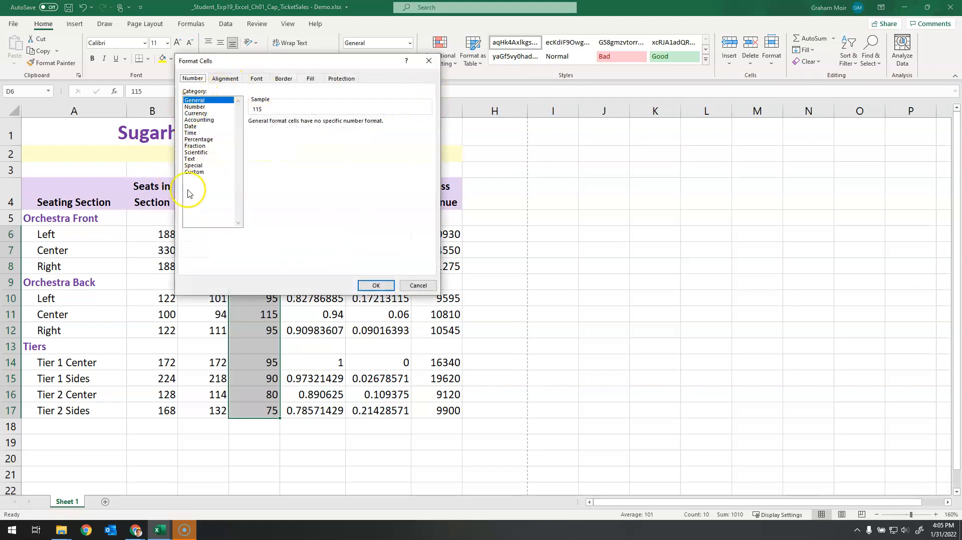
{"action": "left_click", "coordinate": [203, 120]}
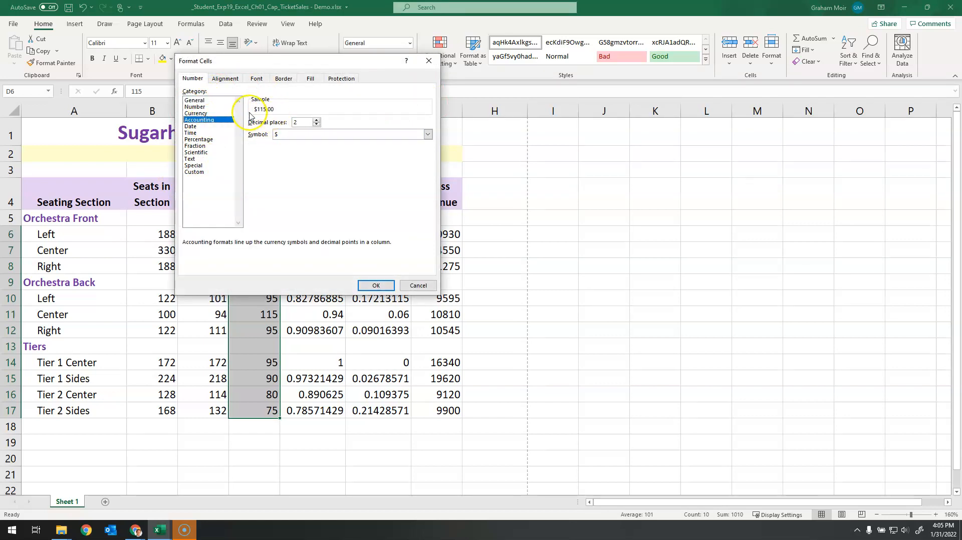
{"action": "left_click", "coordinate": [317, 125]}
{"action": "left_click", "coordinate": [317, 125]}
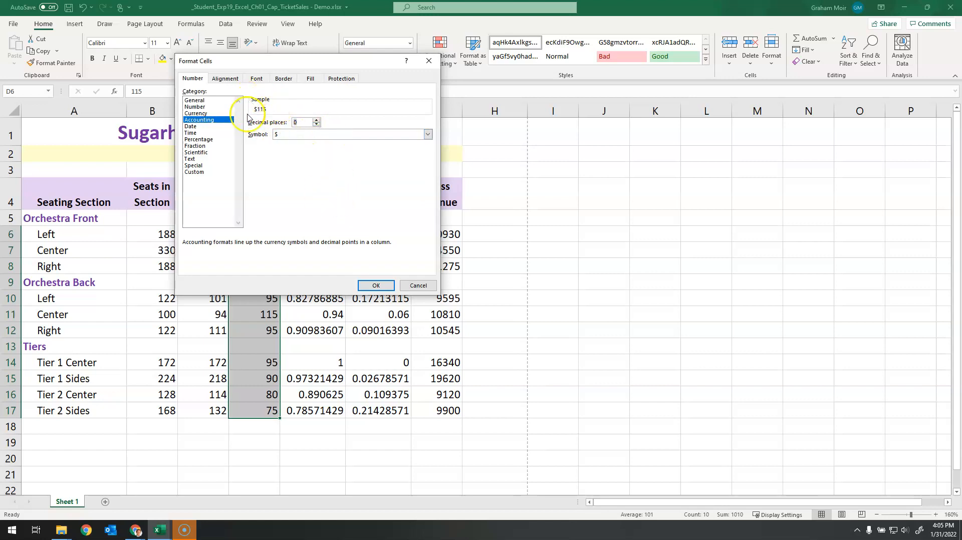
{"action": "left_click", "coordinate": [376, 286]}
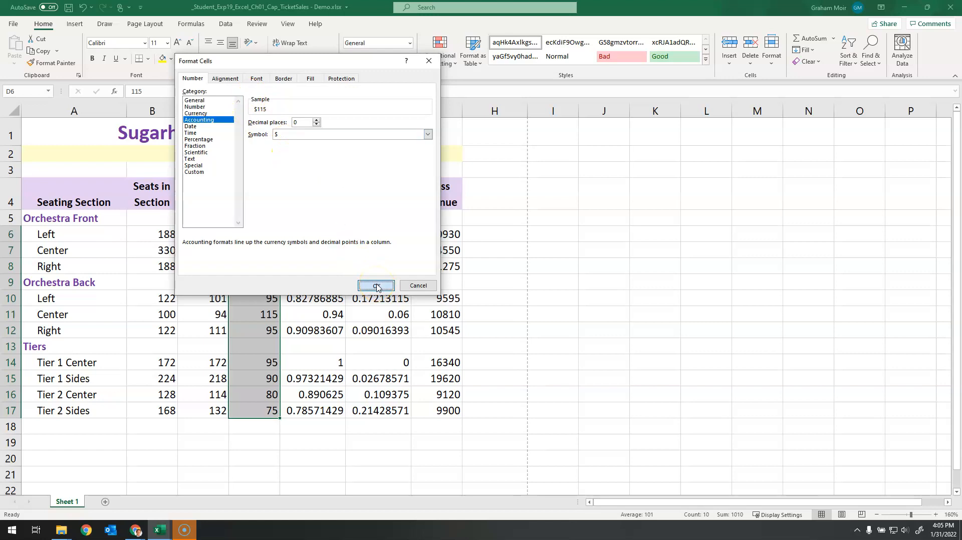
{"action": "left_click", "coordinate": [491, 350]}
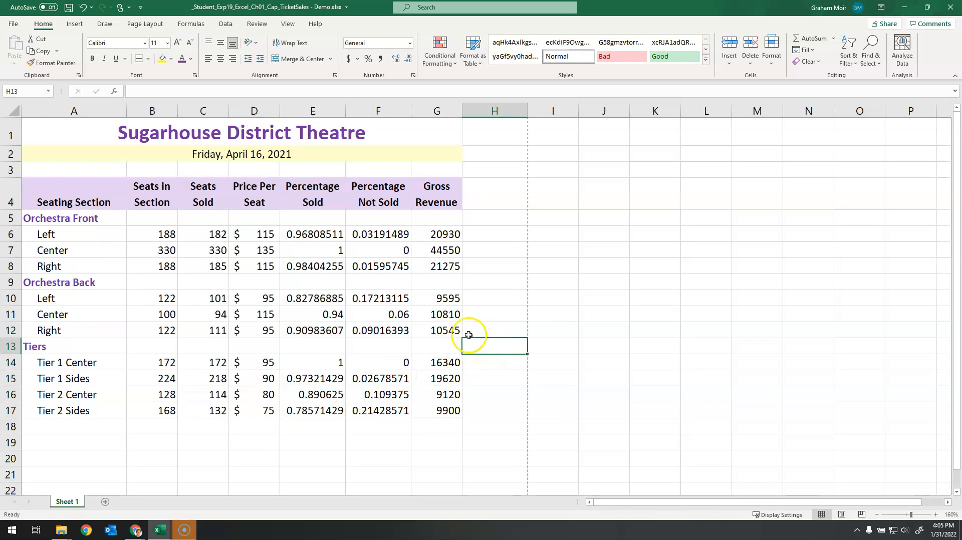
Step: Format the Percentage Sold and Percentage Not Sold values in E6:F17 as Percentage with 1 decimal place
{"action": "left_click_drag", "start_coordinate": [298, 233], "coordinate": [391, 411]}
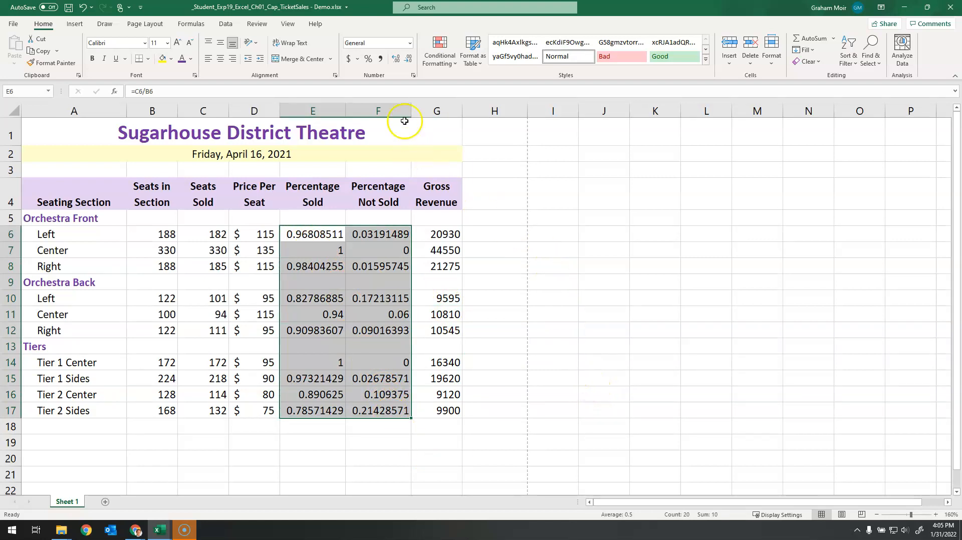
{"action": "left_click", "coordinate": [414, 77]}
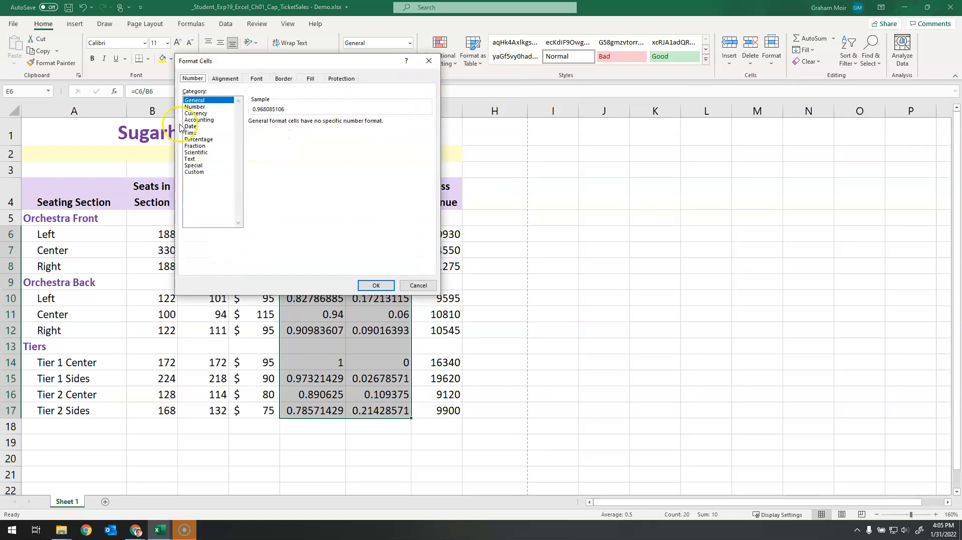
{"action": "left_click", "coordinate": [199, 141]}
{"action": "left_click", "coordinate": [316, 125]}
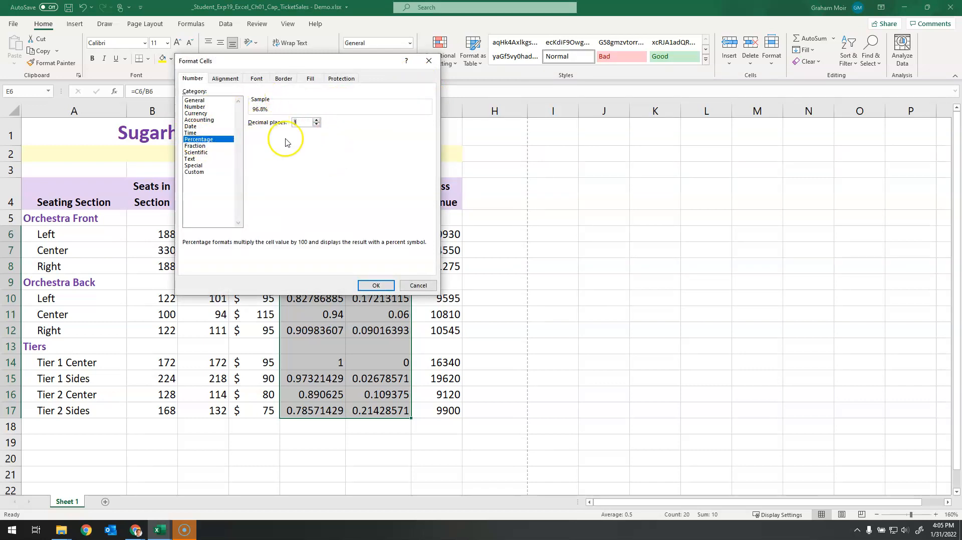
{"action": "left_click", "coordinate": [374, 285]}
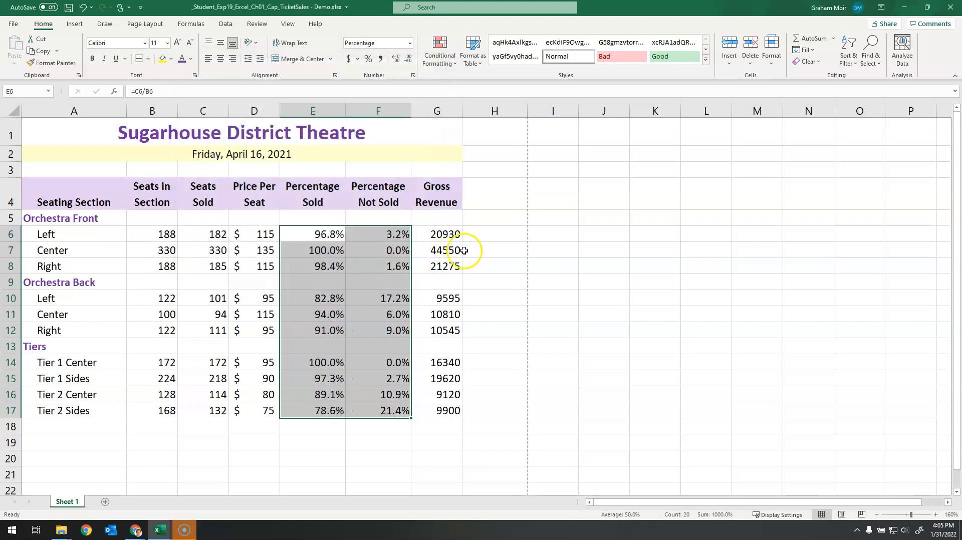
{"action": "left_click", "coordinate": [492, 250]}
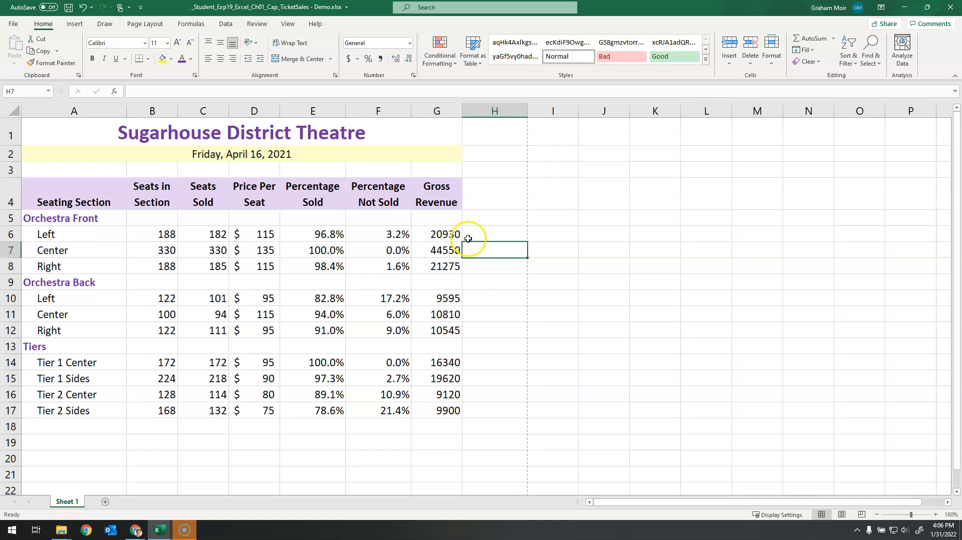
Step: Format the Gross Revenue values in G6:G17 as Accounting with the $ symbol and 0 decimal places
{"action": "left_click_drag", "start_coordinate": [444, 232], "coordinate": [468, 416]}
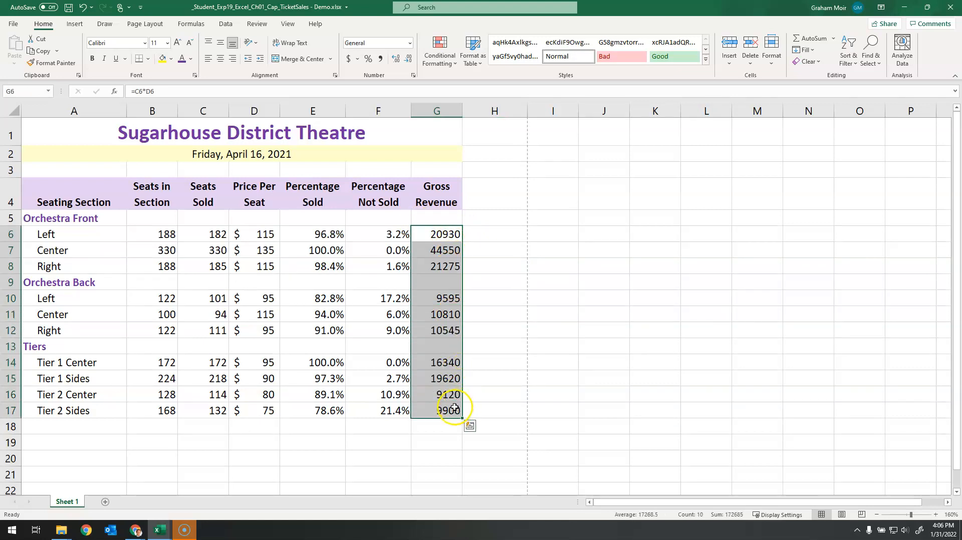
{"action": "left_click", "coordinate": [414, 77]}
{"action": "left_click", "coordinate": [203, 120]}
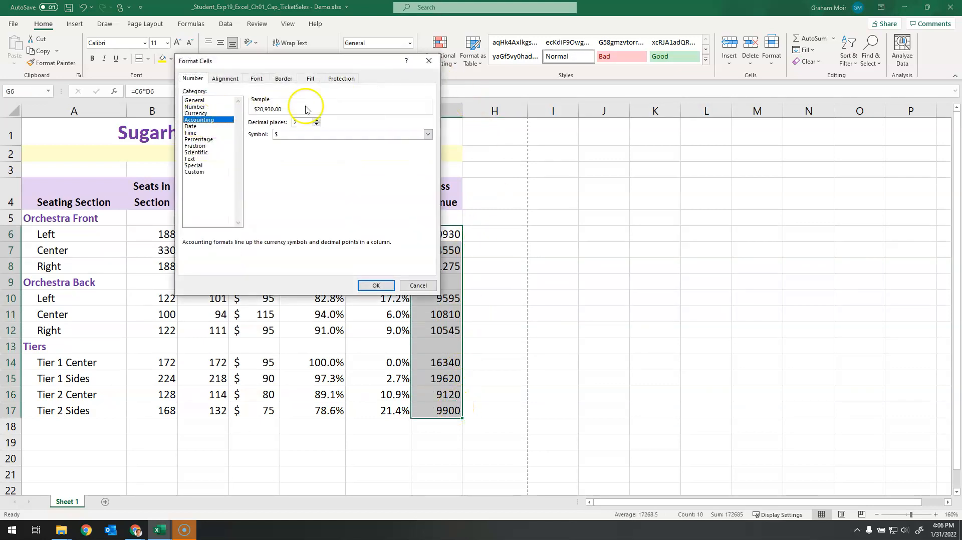
{"action": "left_click", "coordinate": [316, 125]}
{"action": "left_click", "coordinate": [317, 124]}
{"action": "left_click", "coordinate": [375, 285]}
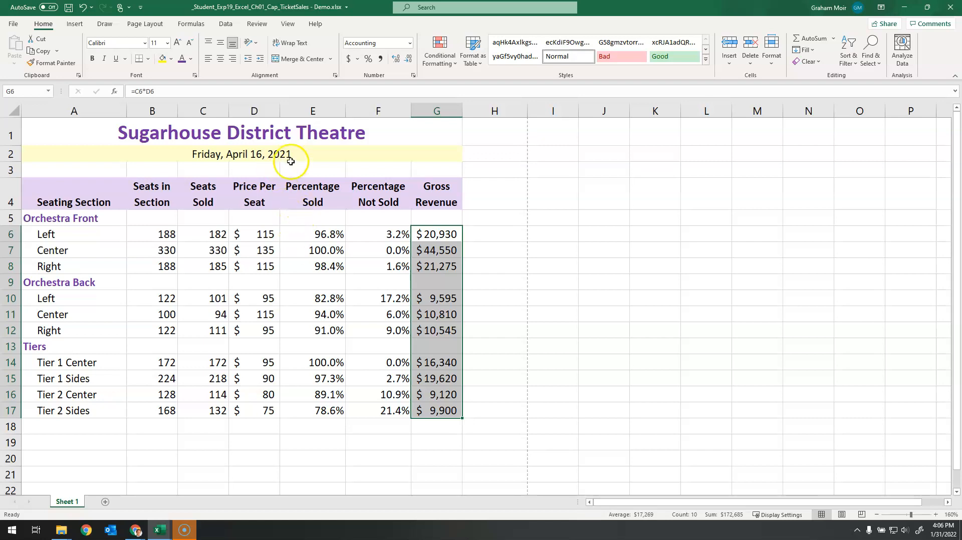
Step: Insert a blank column before Gross Revenue and move the Price Per Seat range D4:D17 into it at G4:G17
{"action": "left_click", "coordinate": [421, 108]}
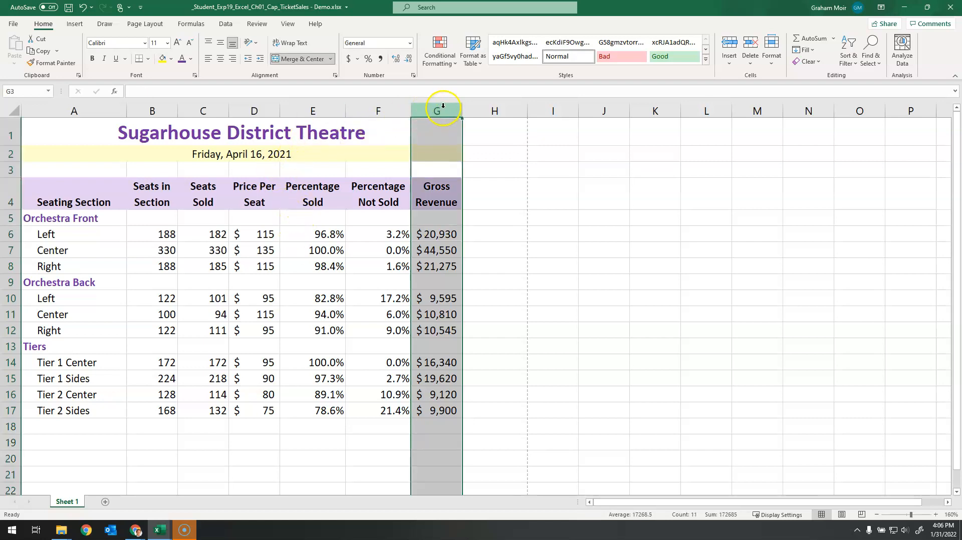
{"action": "left_click", "coordinate": [729, 61]}
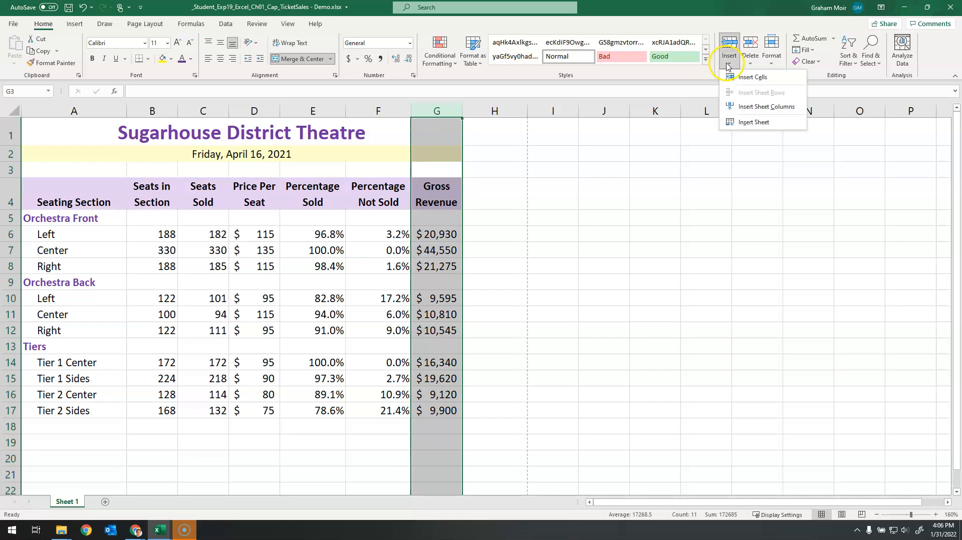
{"action": "left_click", "coordinate": [767, 106]}
{"action": "left_click", "coordinate": [571, 219]}
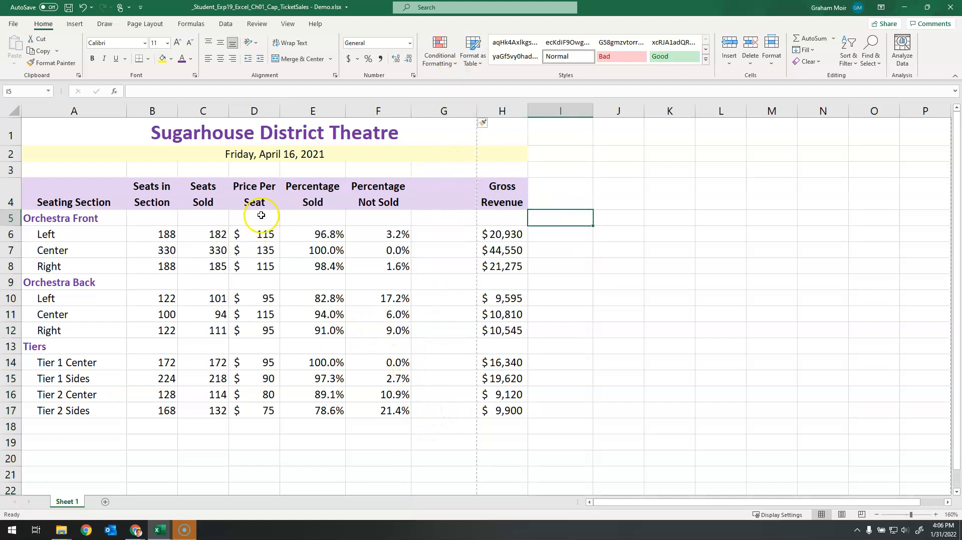
{"action": "left_click_drag", "start_coordinate": [257, 197], "coordinate": [258, 405]}
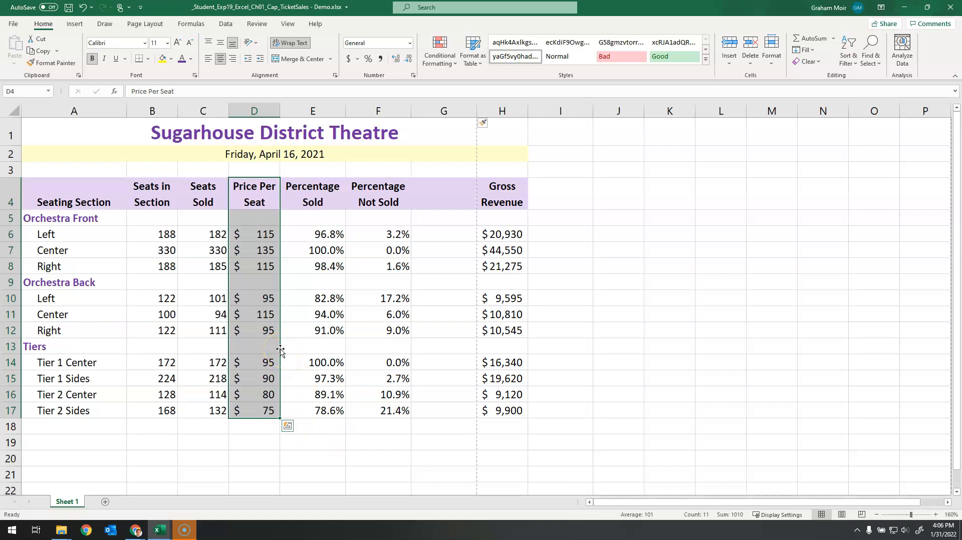
{"action": "left_click_drag", "start_coordinate": [280, 335], "coordinate": [433, 334]}
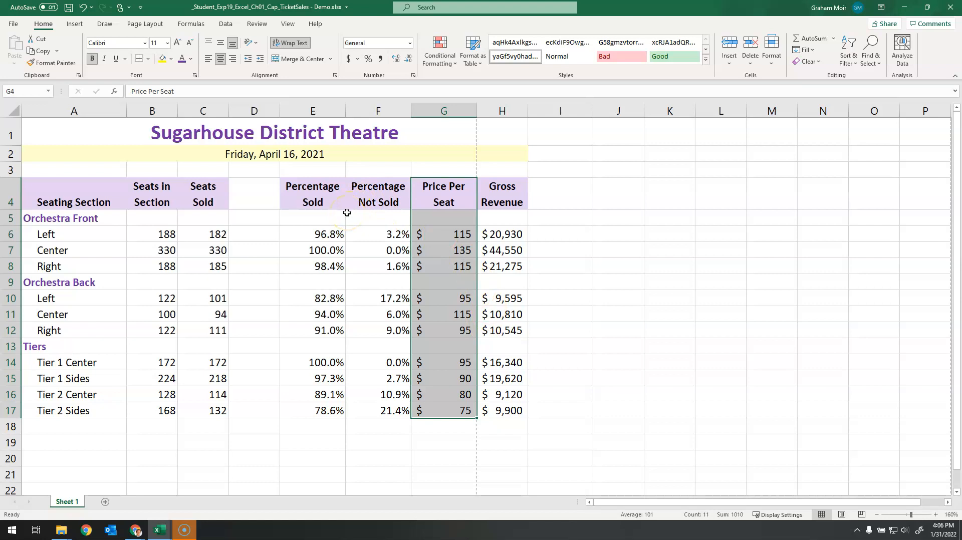
Step: Delete the emptied column D between Seats Sold and Percentage Sold
{"action": "left_click", "coordinate": [253, 108]}
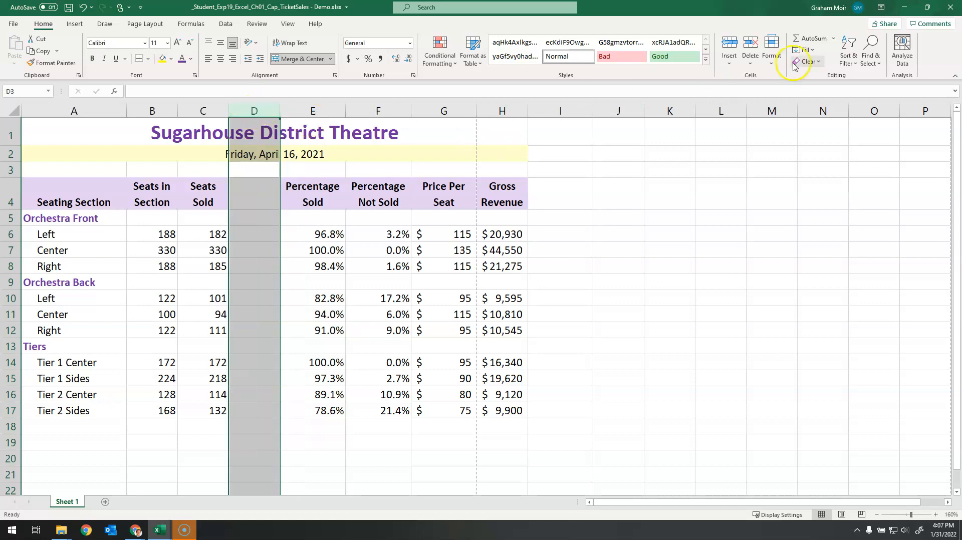
{"action": "left_click", "coordinate": [751, 67]}
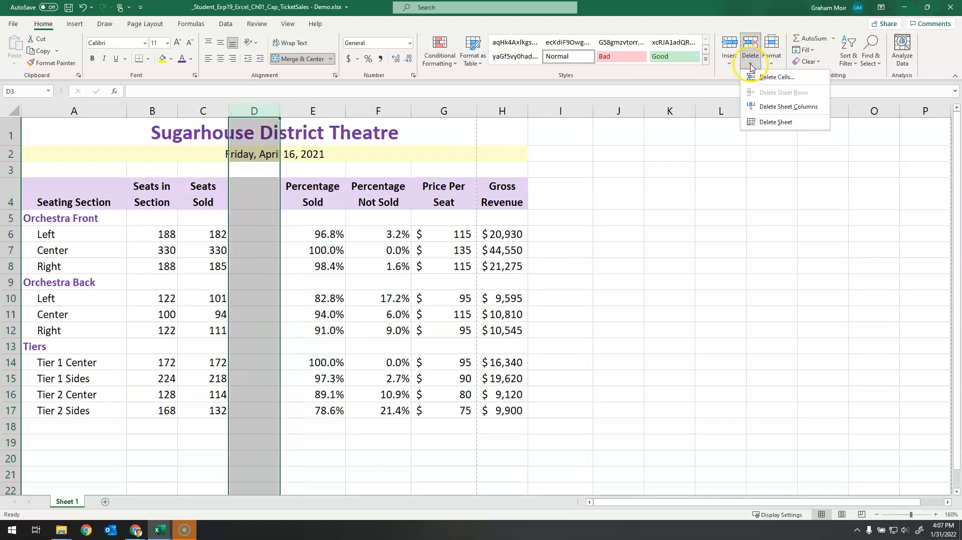
{"action": "left_click", "coordinate": [790, 107]}
{"action": "left_click", "coordinate": [563, 261]}
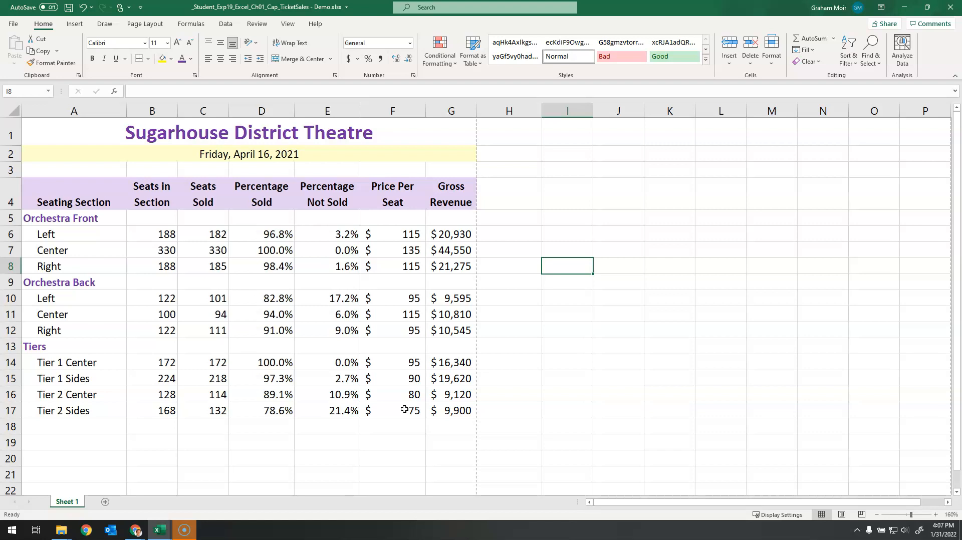
Step: Center the Seats in Section and Seats Sold values in B6:C17 horizontally
{"action": "left_click", "coordinate": [151, 237]}
{"action": "left_click_drag", "start_coordinate": [151, 237], "coordinate": [208, 412]}
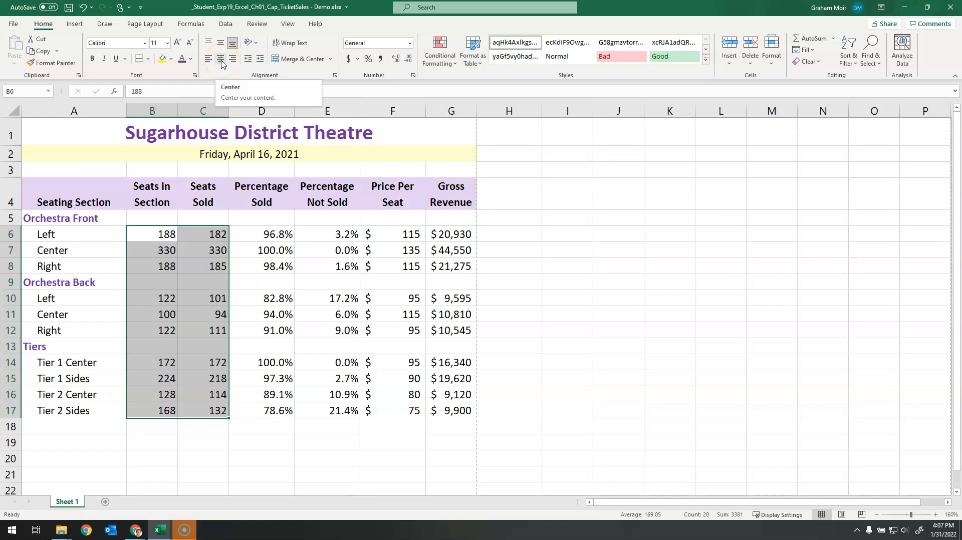
{"action": "left_click", "coordinate": [221, 60]}
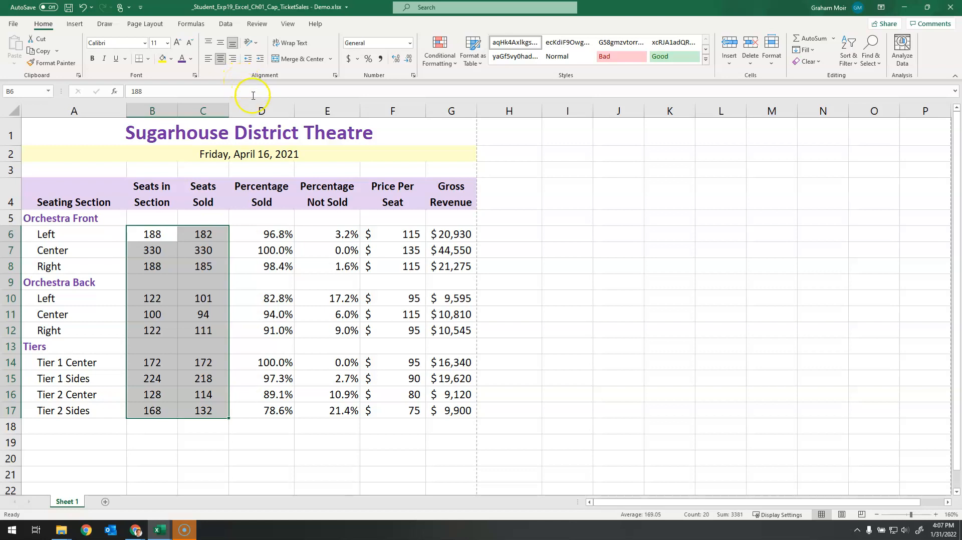
Step: Right-align the Percentage Sold and Percentage Not Sold values in D6:E17 and increase their indent by two levels
{"action": "left_click_drag", "start_coordinate": [278, 234], "coordinate": [335, 422]}
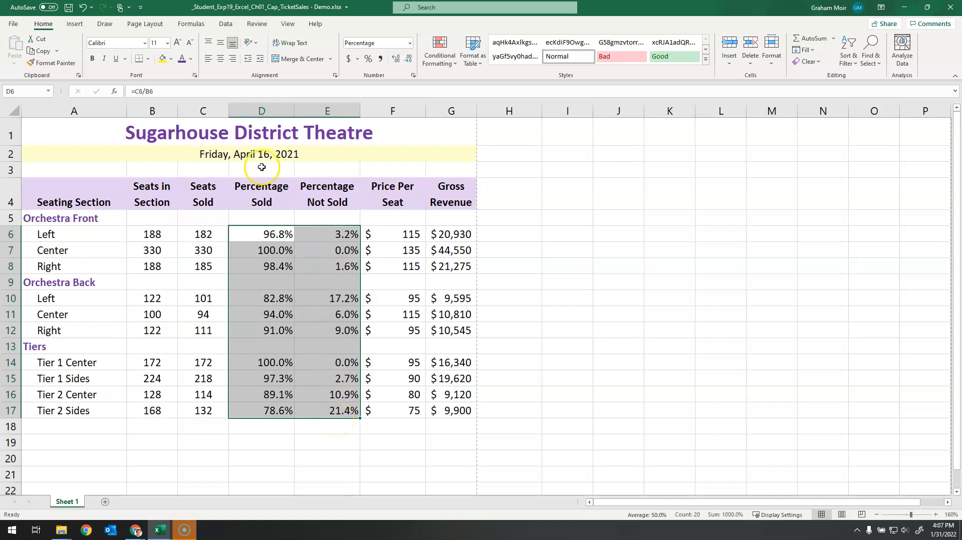
{"action": "left_click", "coordinate": [232, 60]}
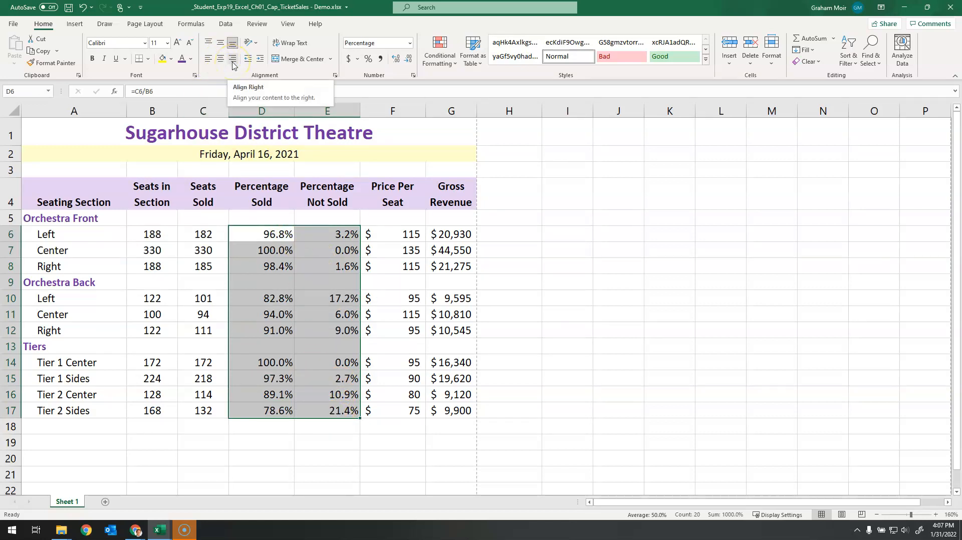
{"action": "left_click", "coordinate": [239, 71]}
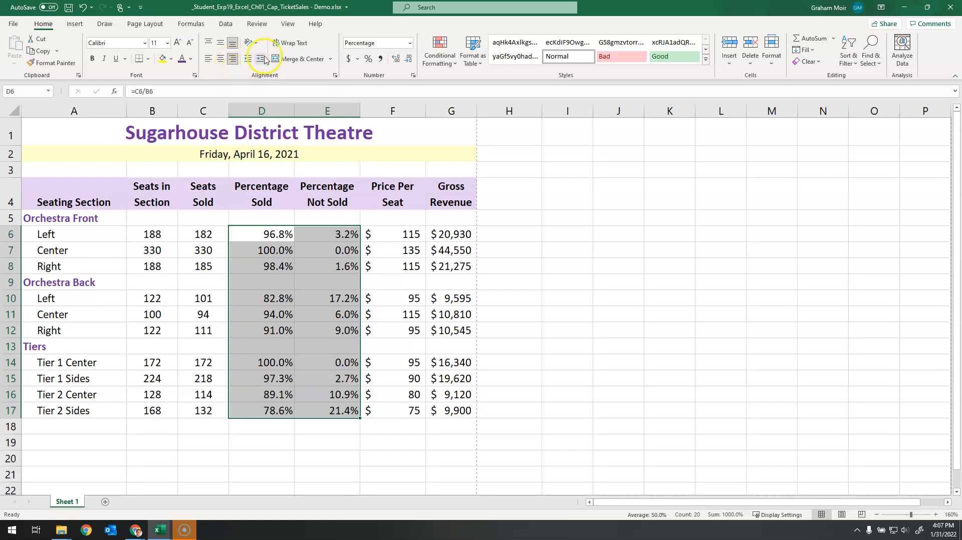
{"action": "left_click", "coordinate": [260, 60]}
{"action": "left_click", "coordinate": [260, 60]}
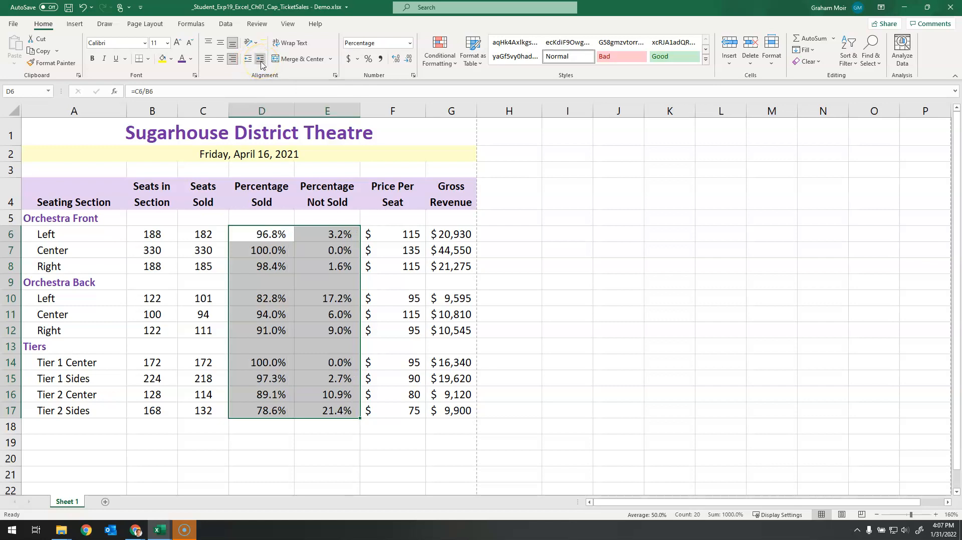
{"action": "left_click", "coordinate": [261, 64]}
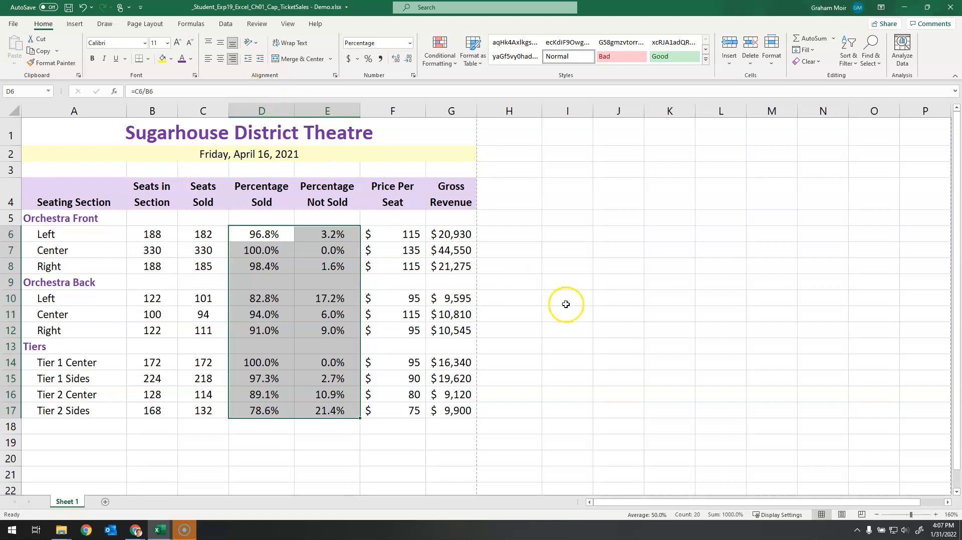
{"action": "left_click", "coordinate": [519, 275]}
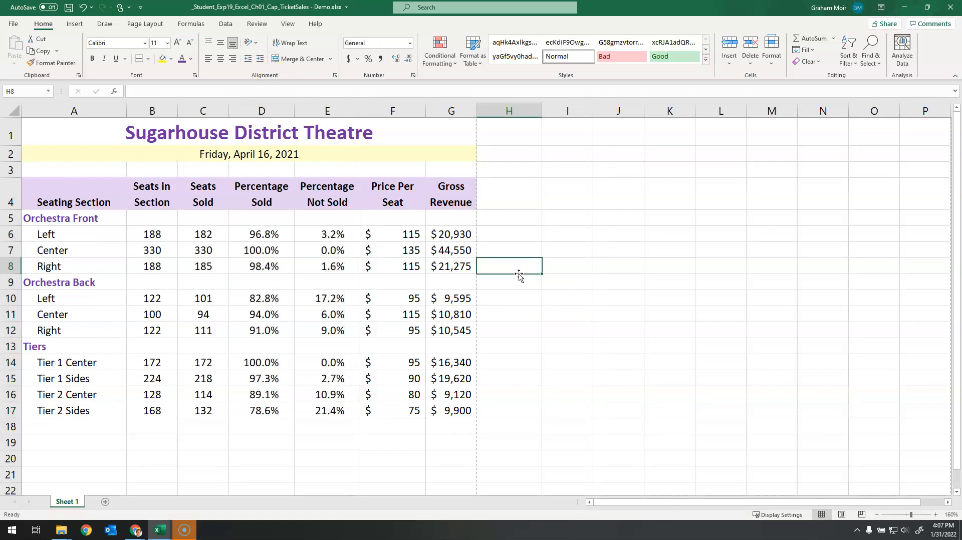
Step: Apply Outside Borders to the column headings in A4:G4
{"action": "left_click", "coordinate": [67, 190]}
{"action": "left_click_drag", "start_coordinate": [66, 191], "coordinate": [475, 187]}
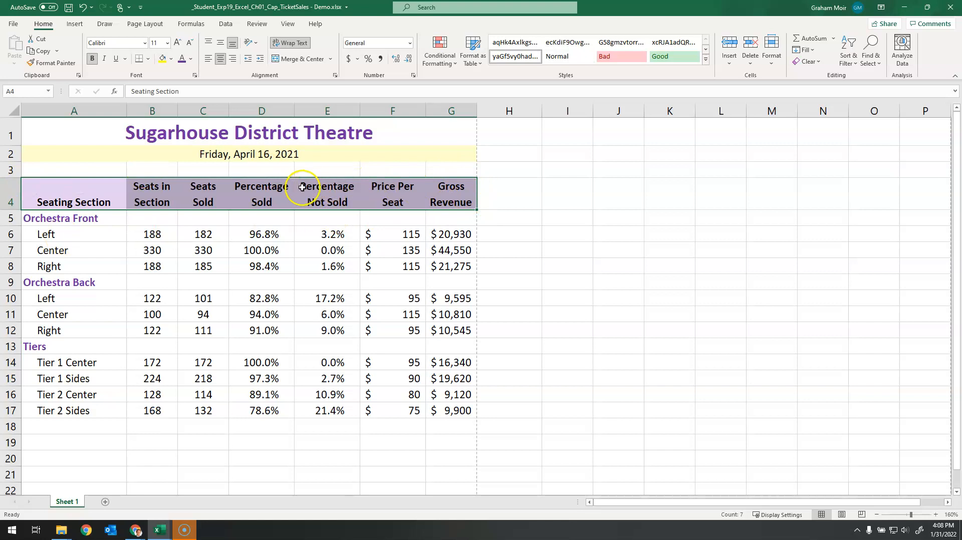
{"action": "left_click", "coordinate": [148, 60]}
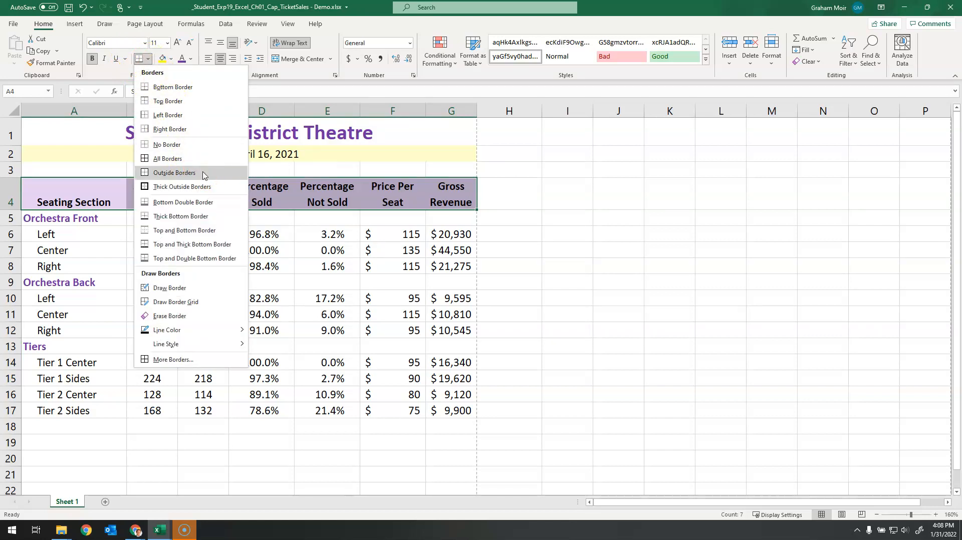
{"action": "left_click", "coordinate": [175, 172]}
{"action": "left_click", "coordinate": [556, 234]}
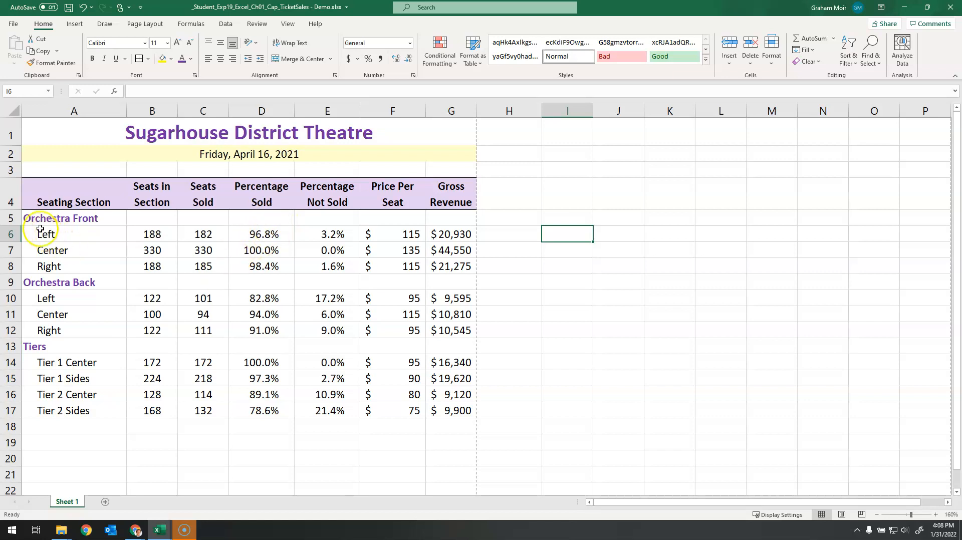
Step: Apply Outside Borders separately to the Orchestra Front (A5:G8), Orchestra Back (A9:G12) and Tiers (A13:G17) blocks
{"action": "left_click_drag", "start_coordinate": [30, 219], "coordinate": [441, 266]}
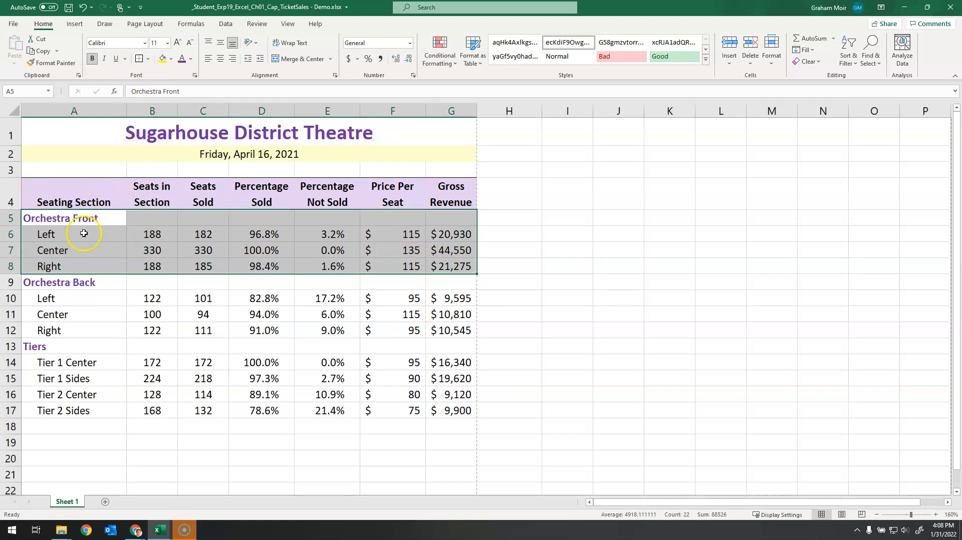
{"action": "left_click_drag", "start_coordinate": [74, 279], "coordinate": [444, 327]}
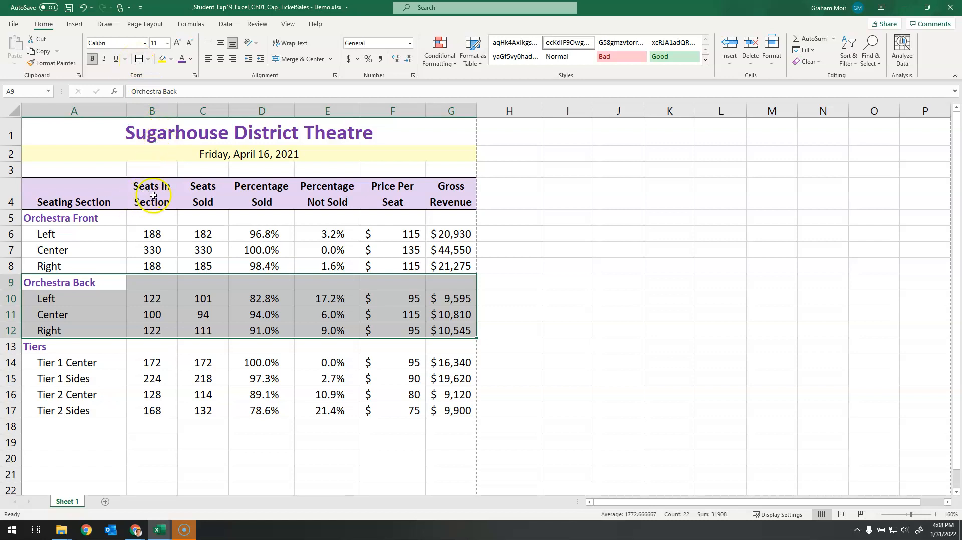
{"action": "left_click_drag", "start_coordinate": [52, 345], "coordinate": [441, 412]}
{"action": "left_click", "coordinate": [139, 58]}
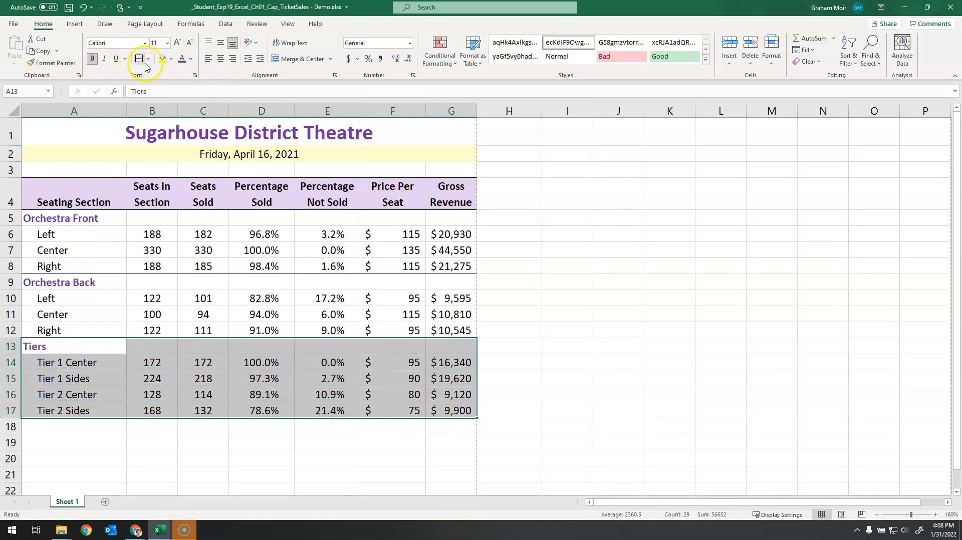
{"action": "left_click", "coordinate": [532, 309]}
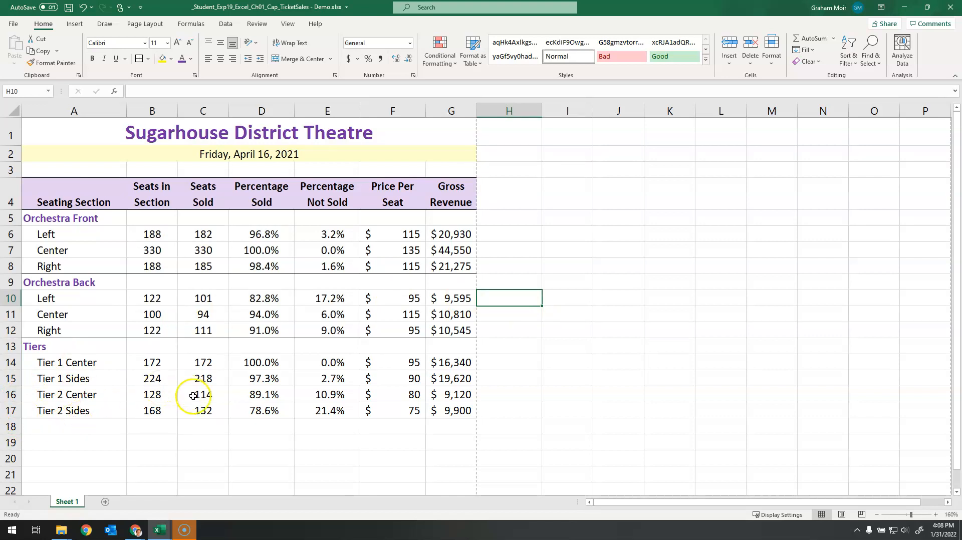
Step: Rename the worksheet as 4-16-2021
{"action": "right_click", "coordinate": [73, 503]}
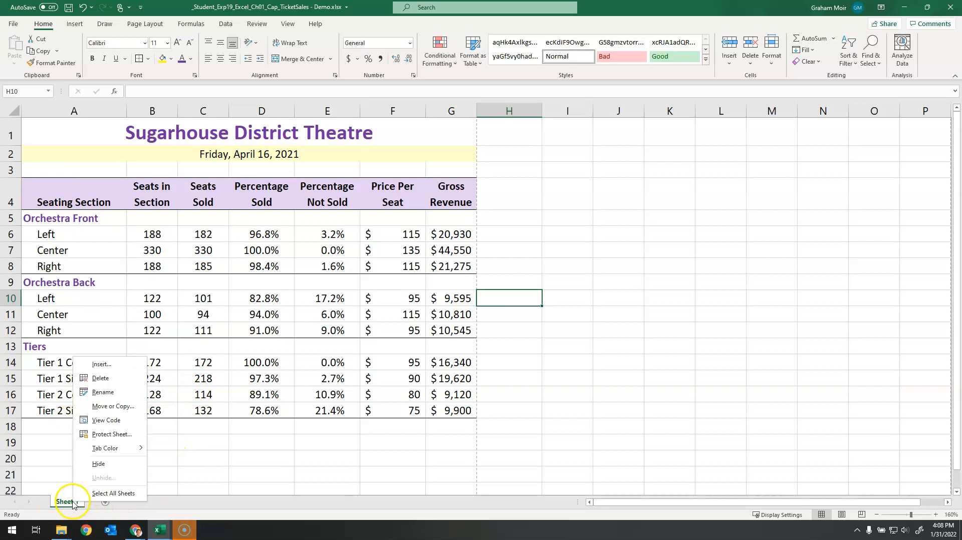
{"action": "left_click", "coordinate": [106, 393]}
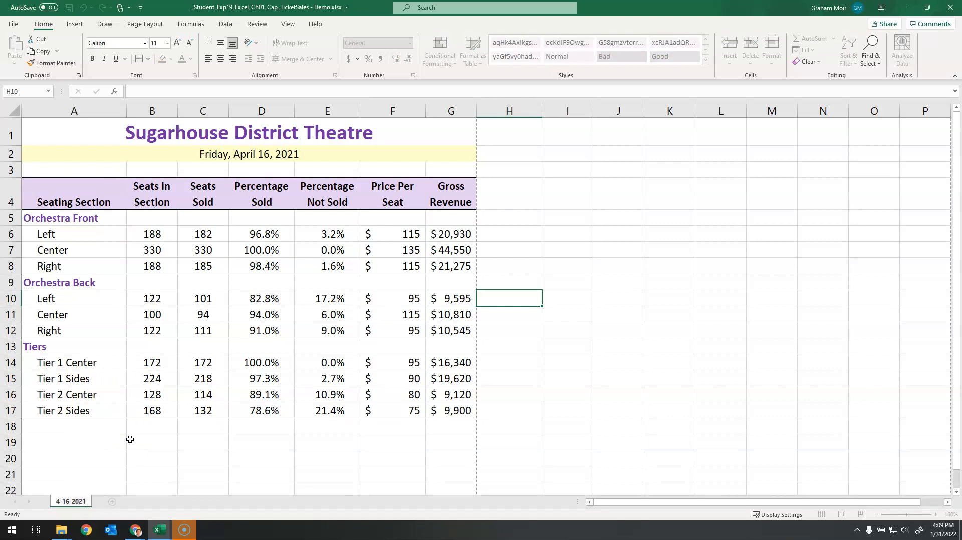
{"action": "left_click", "coordinate": [554, 339]}
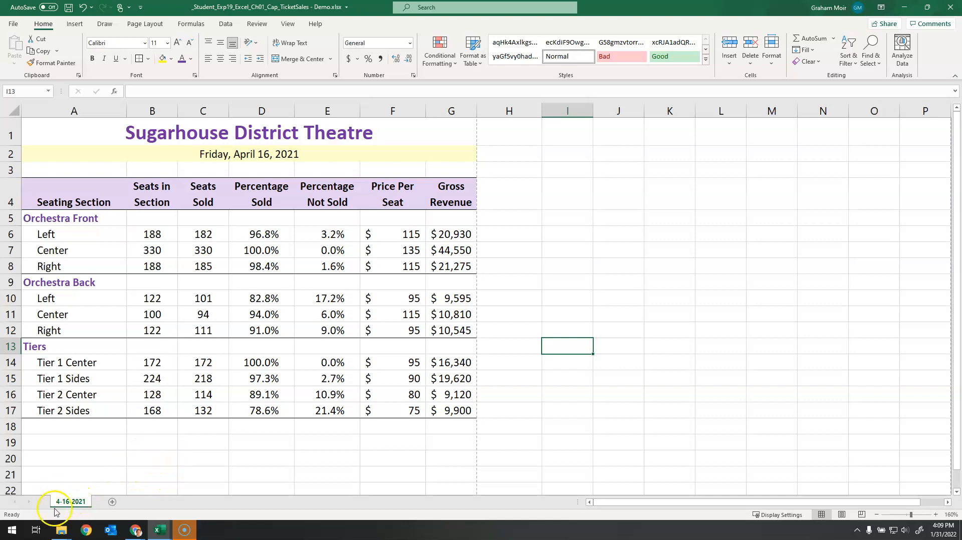
Step: Create a copy of the 4-16-2021 worksheet at the end of the same workbook
{"action": "right_click", "coordinate": [75, 504]}
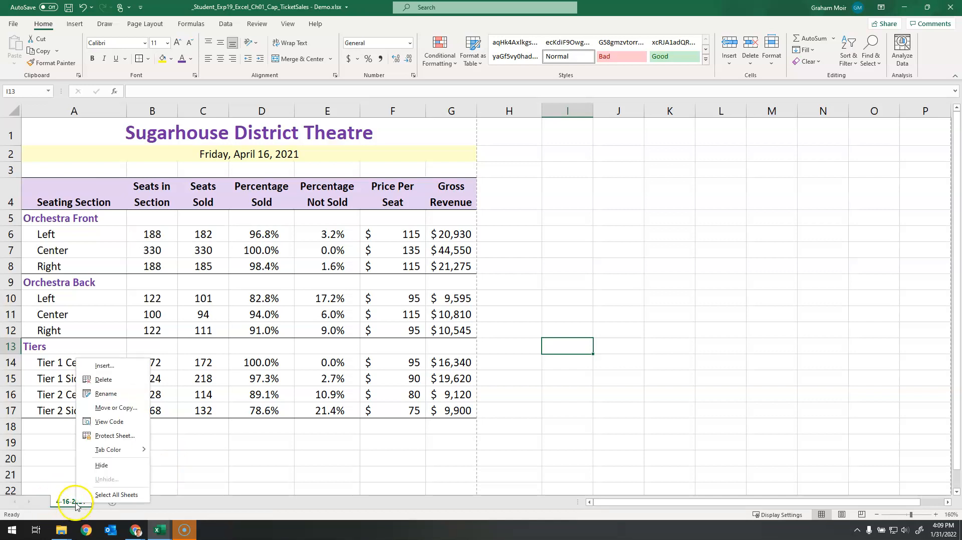
{"action": "left_click", "coordinate": [133, 412]}
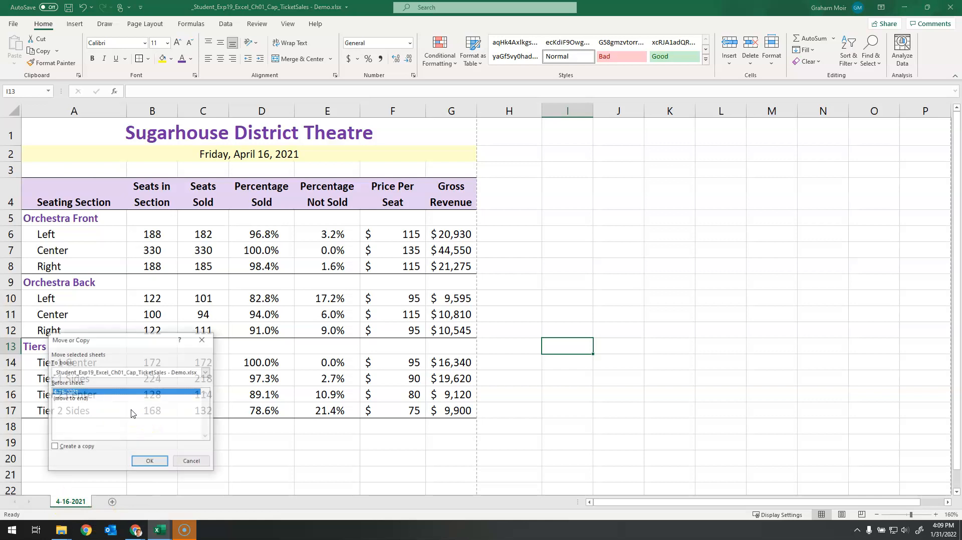
{"action": "left_click", "coordinate": [78, 400]}
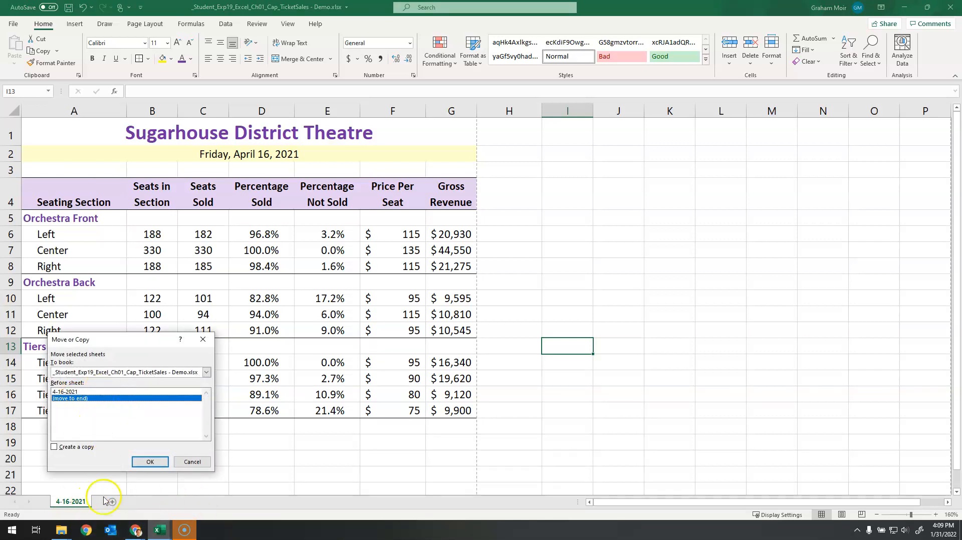
{"action": "left_click", "coordinate": [54, 447]}
{"action": "left_click", "coordinate": [148, 463]}
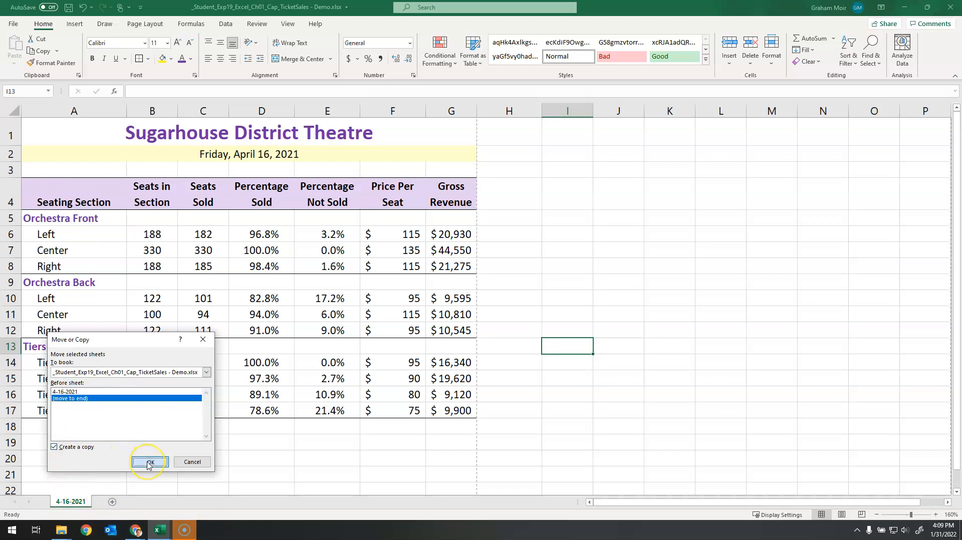
Step: Rename the copied worksheet as 4-17-2021
{"action": "left_click", "coordinate": [125, 504]}
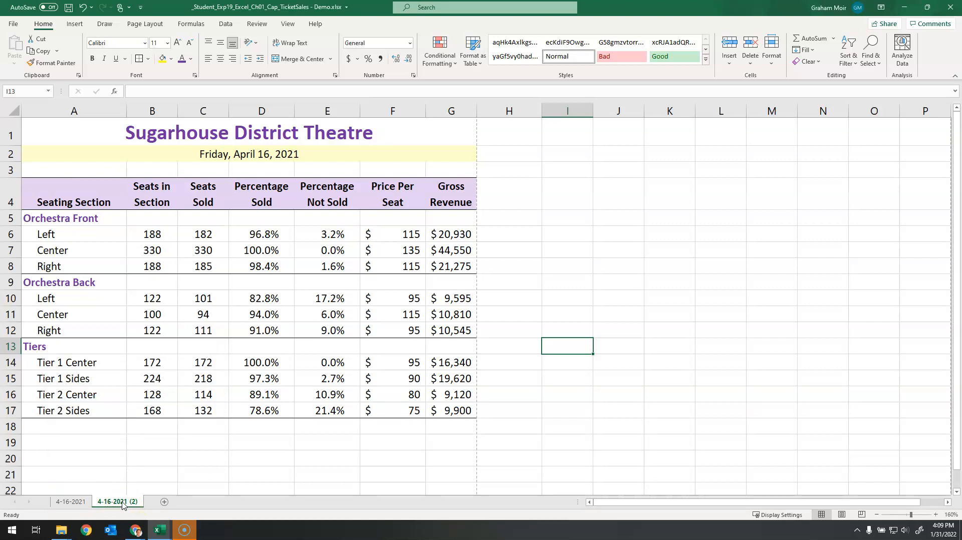
{"action": "double_click", "coordinate": [110, 503]}
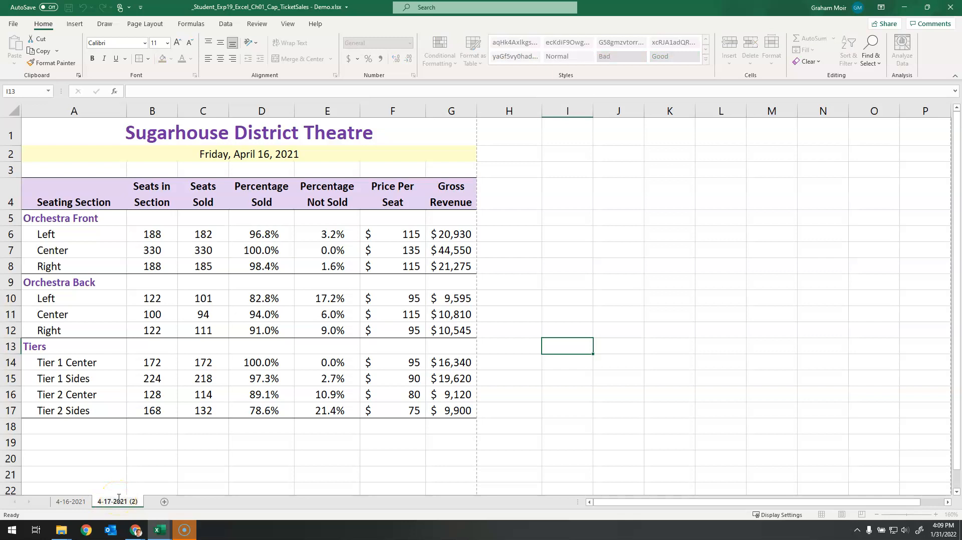
{"action": "key", "text": "Delete"}
{"action": "key", "text": "Delete"}
{"action": "key", "text": "Delete"}
{"action": "left_click", "coordinate": [151, 444]}
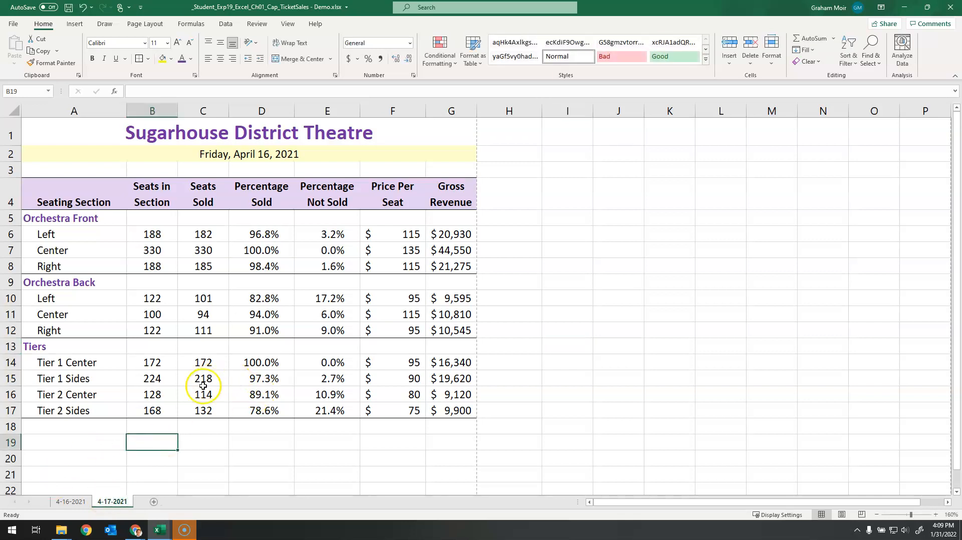
Step: Set the date in A2 of the 4-17-2021 sheet to April 17, 2021
{"action": "left_click", "coordinate": [76, 501]}
{"action": "left_click", "coordinate": [103, 501]}
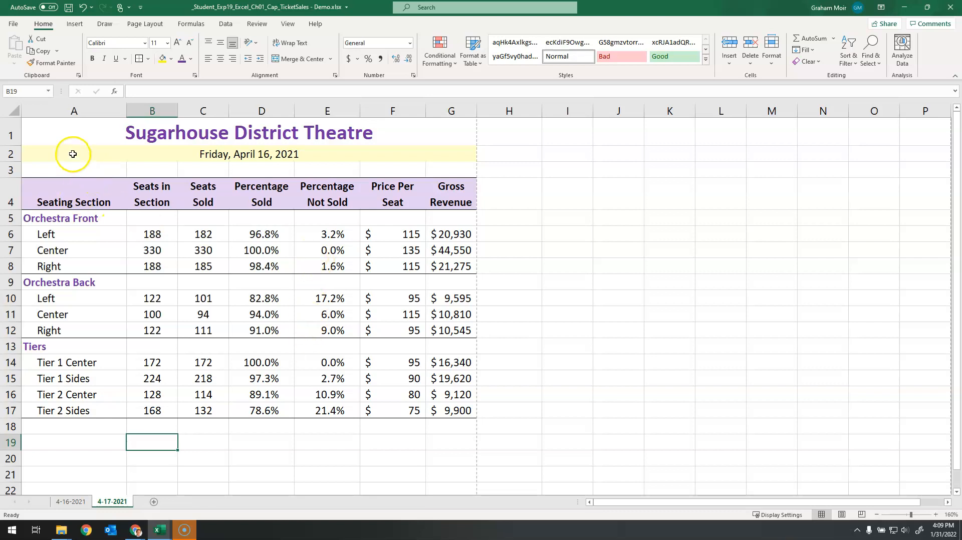
{"action": "left_click", "coordinate": [156, 158]}
{"action": "left_click", "coordinate": [143, 91]}
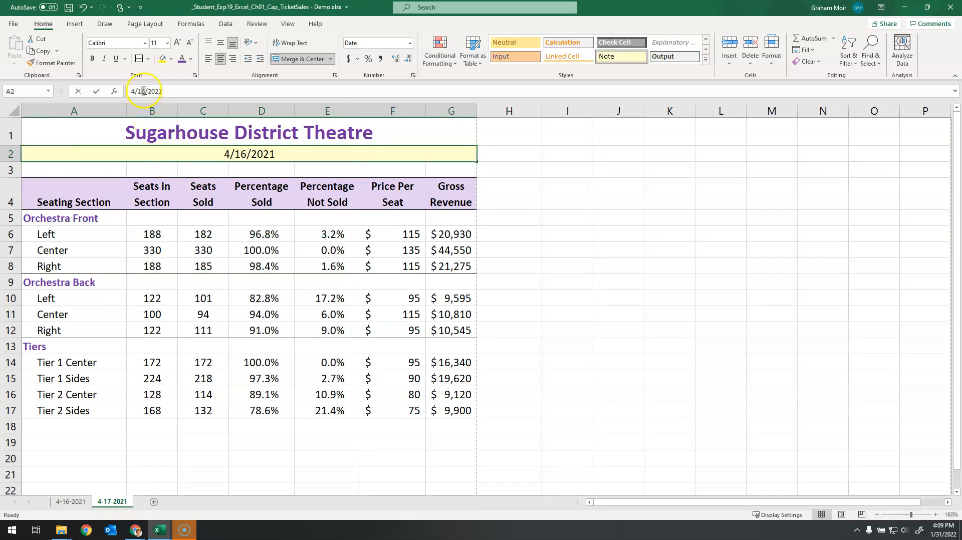
{"action": "key", "text": "Return"}
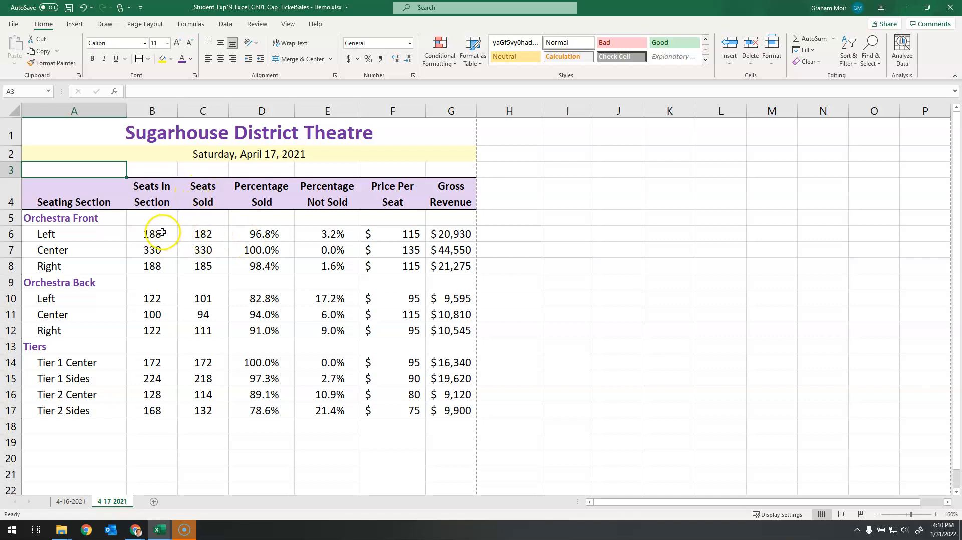
Step: Clear the Seats Sold values in C6:C17 on the 4-17-2021 sheet and save the workbook
{"action": "left_click", "coordinate": [203, 234]}
{"action": "left_click_drag", "start_coordinate": [203, 234], "coordinate": [204, 411]}
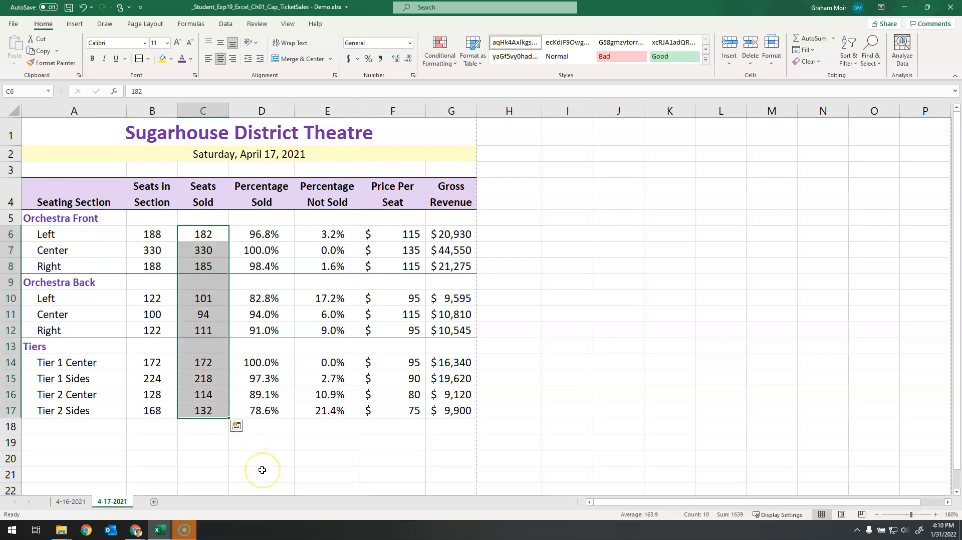
{"action": "key", "text": "Delete"}
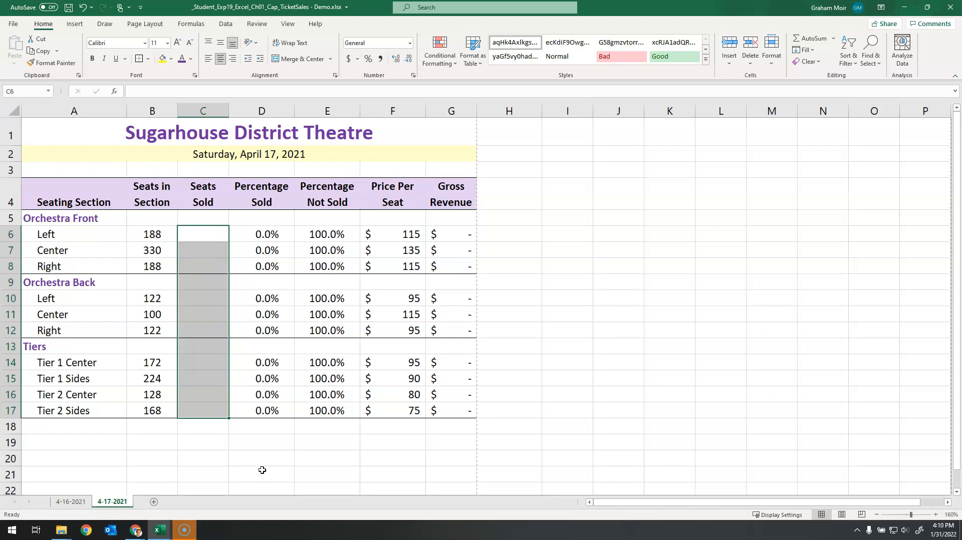
{"action": "left_click", "coordinate": [262, 470]}
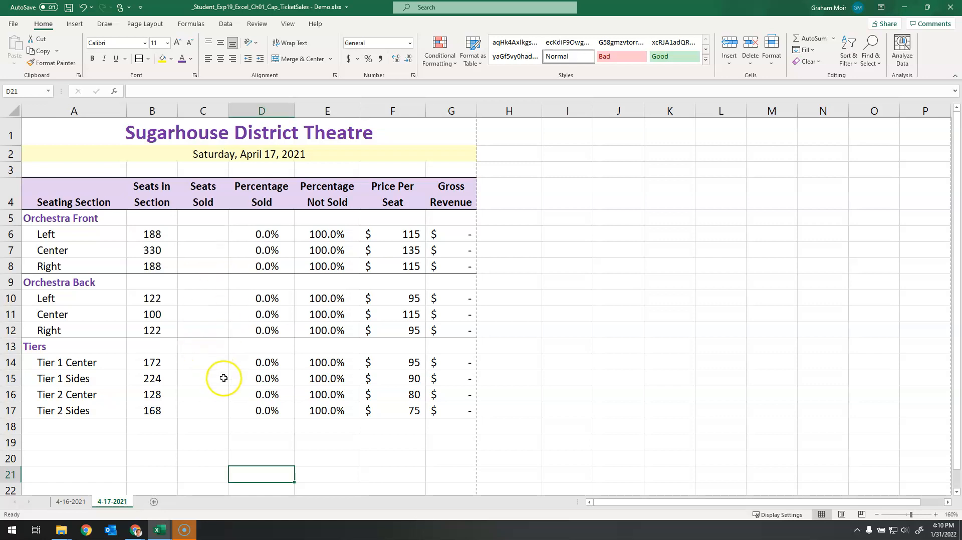
{"action": "left_click", "coordinate": [69, 8]}
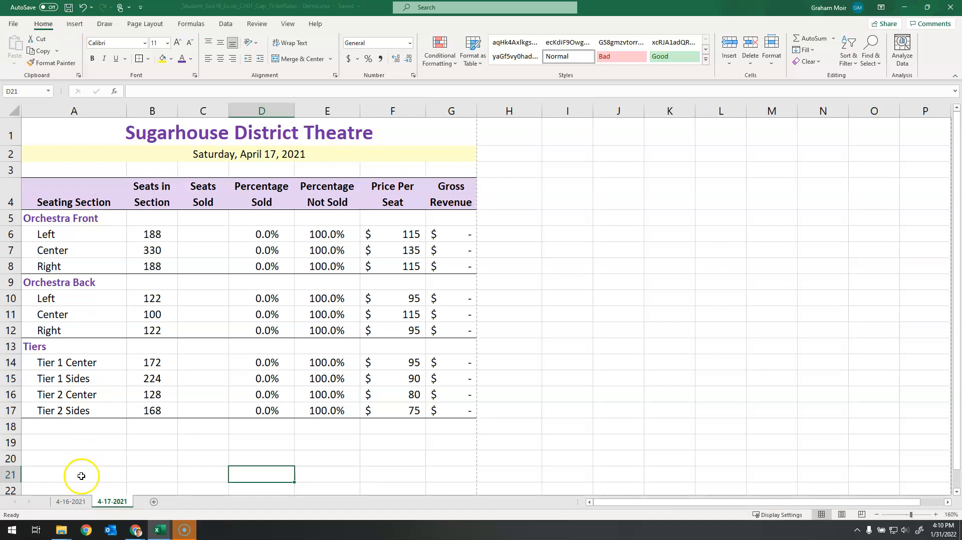